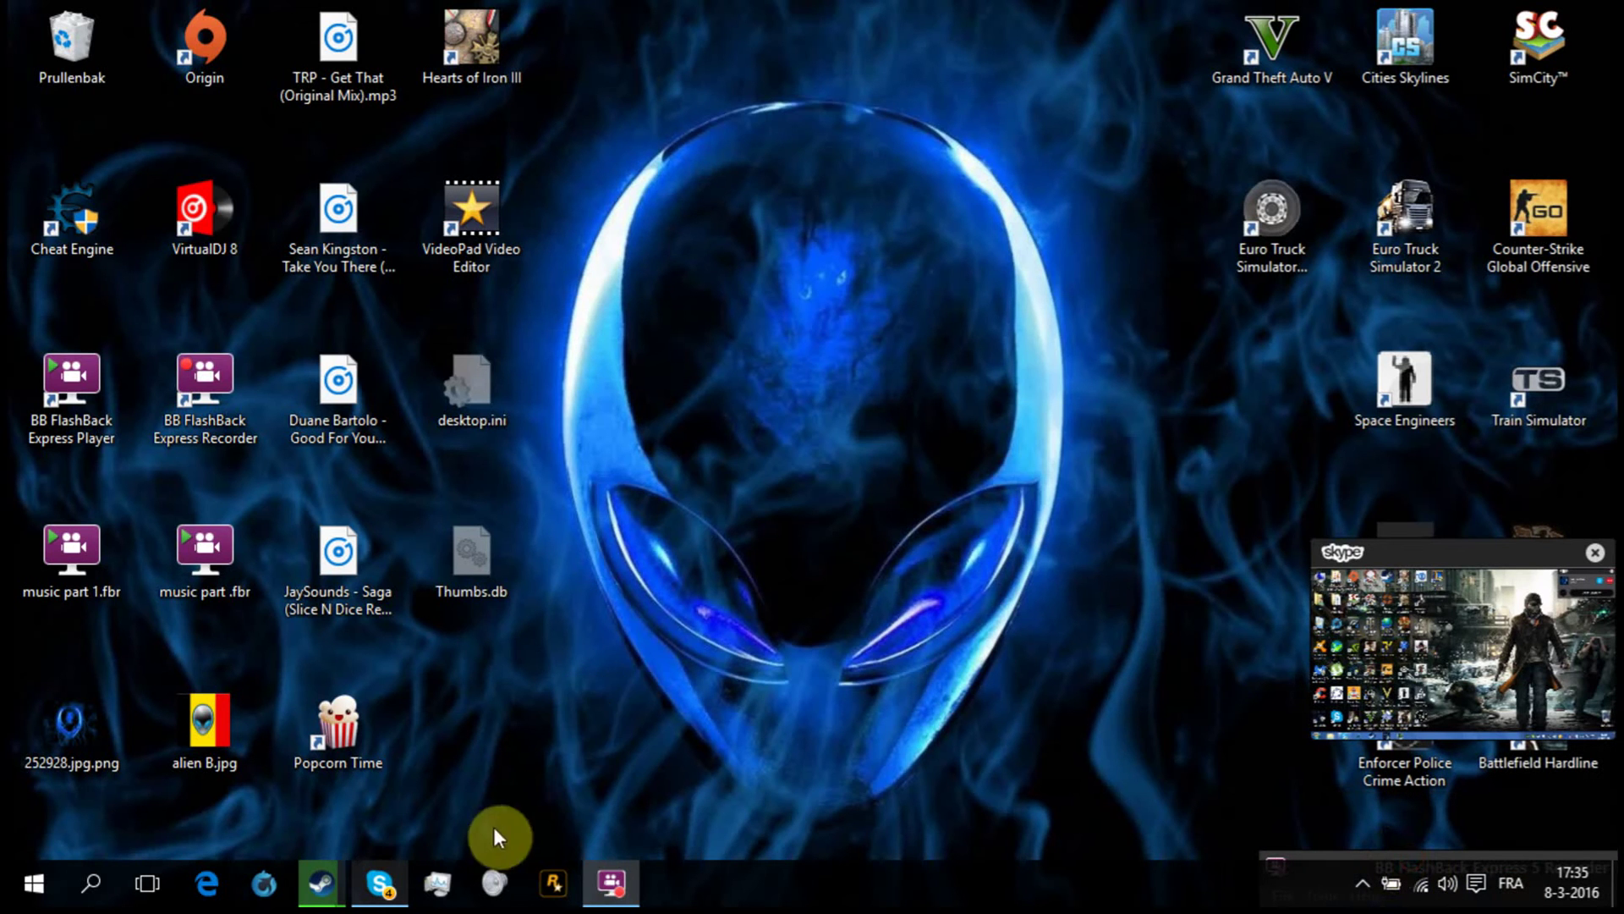
- Bring the Steam library window to the front from the taskbar previews
click(322, 892)
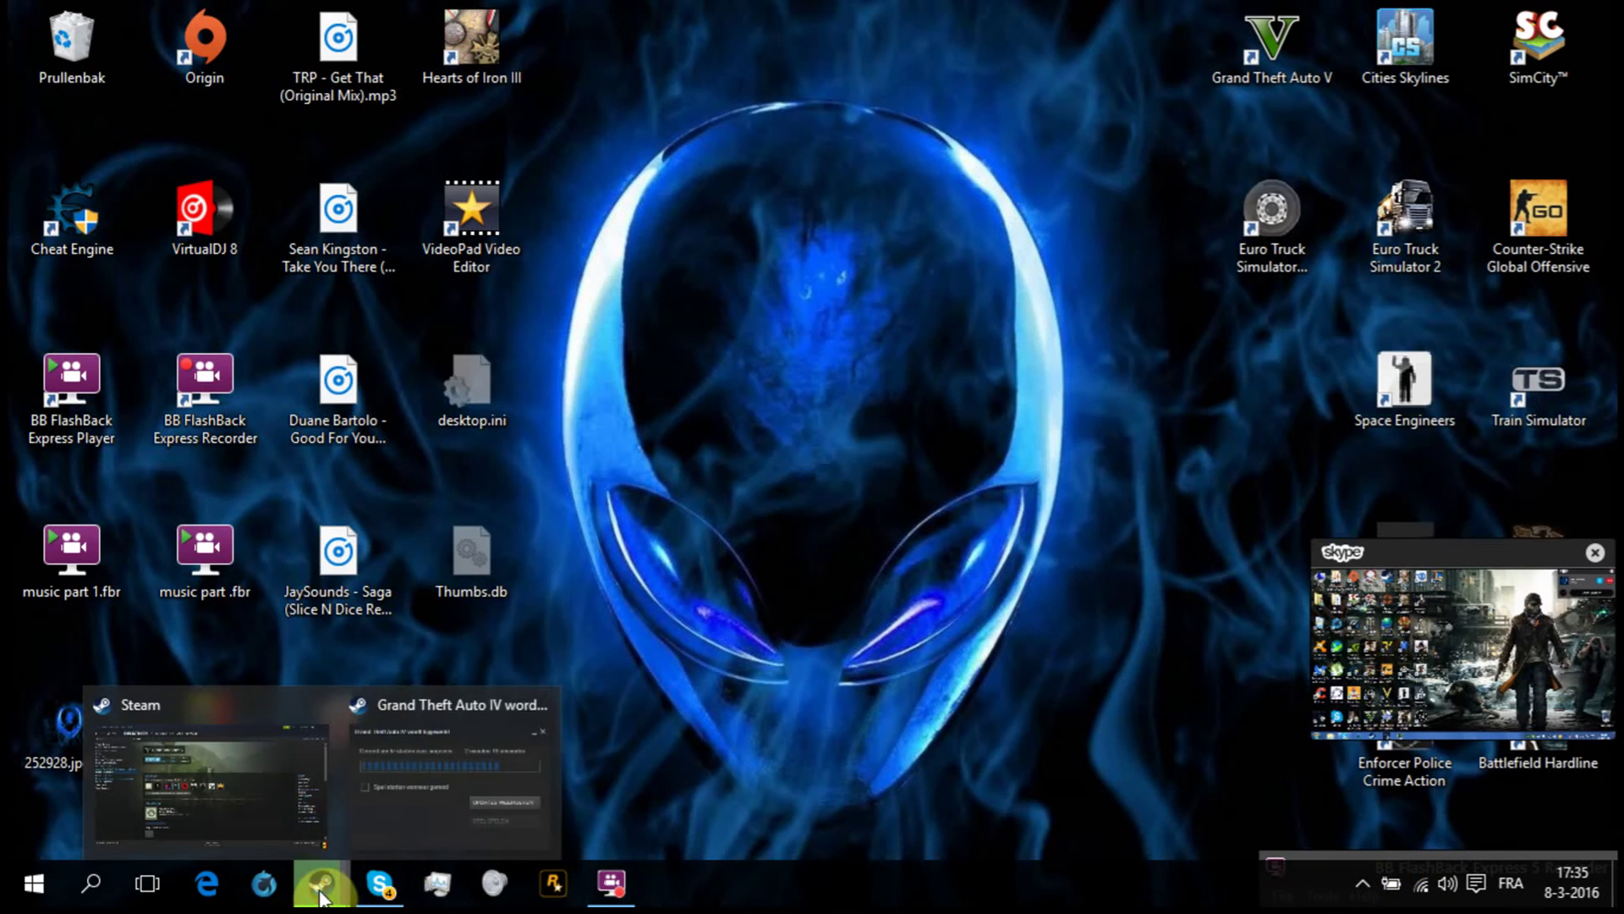
click(238, 797)
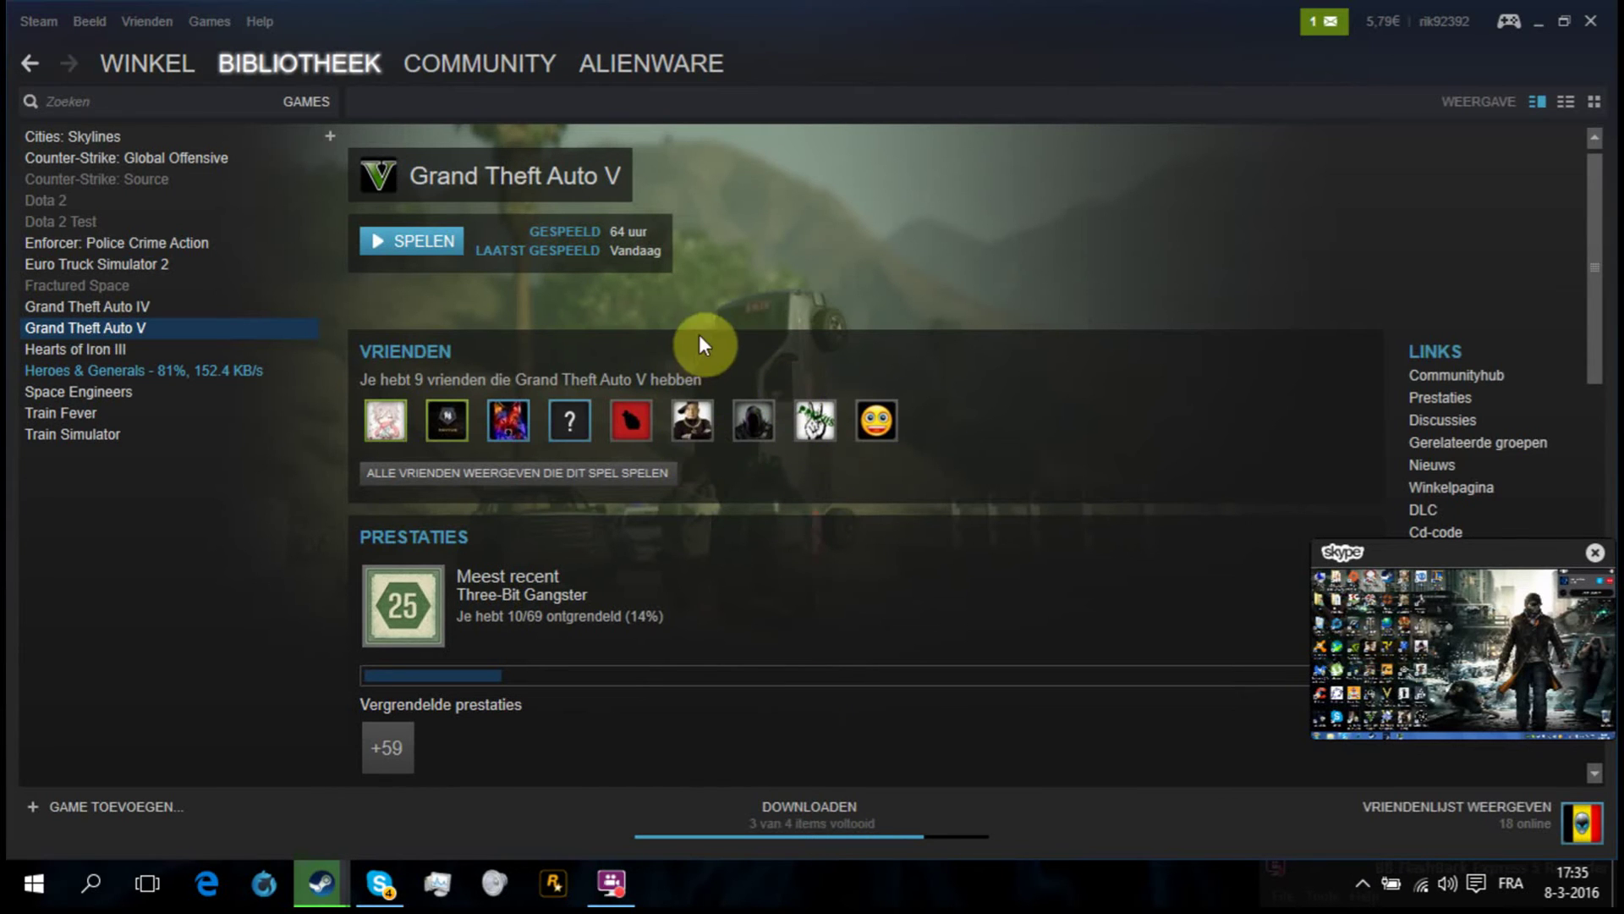
- Pause the Steam downloads, leaving Heroes & Generals queued, and minimize Steam to the desktop
click(795, 820)
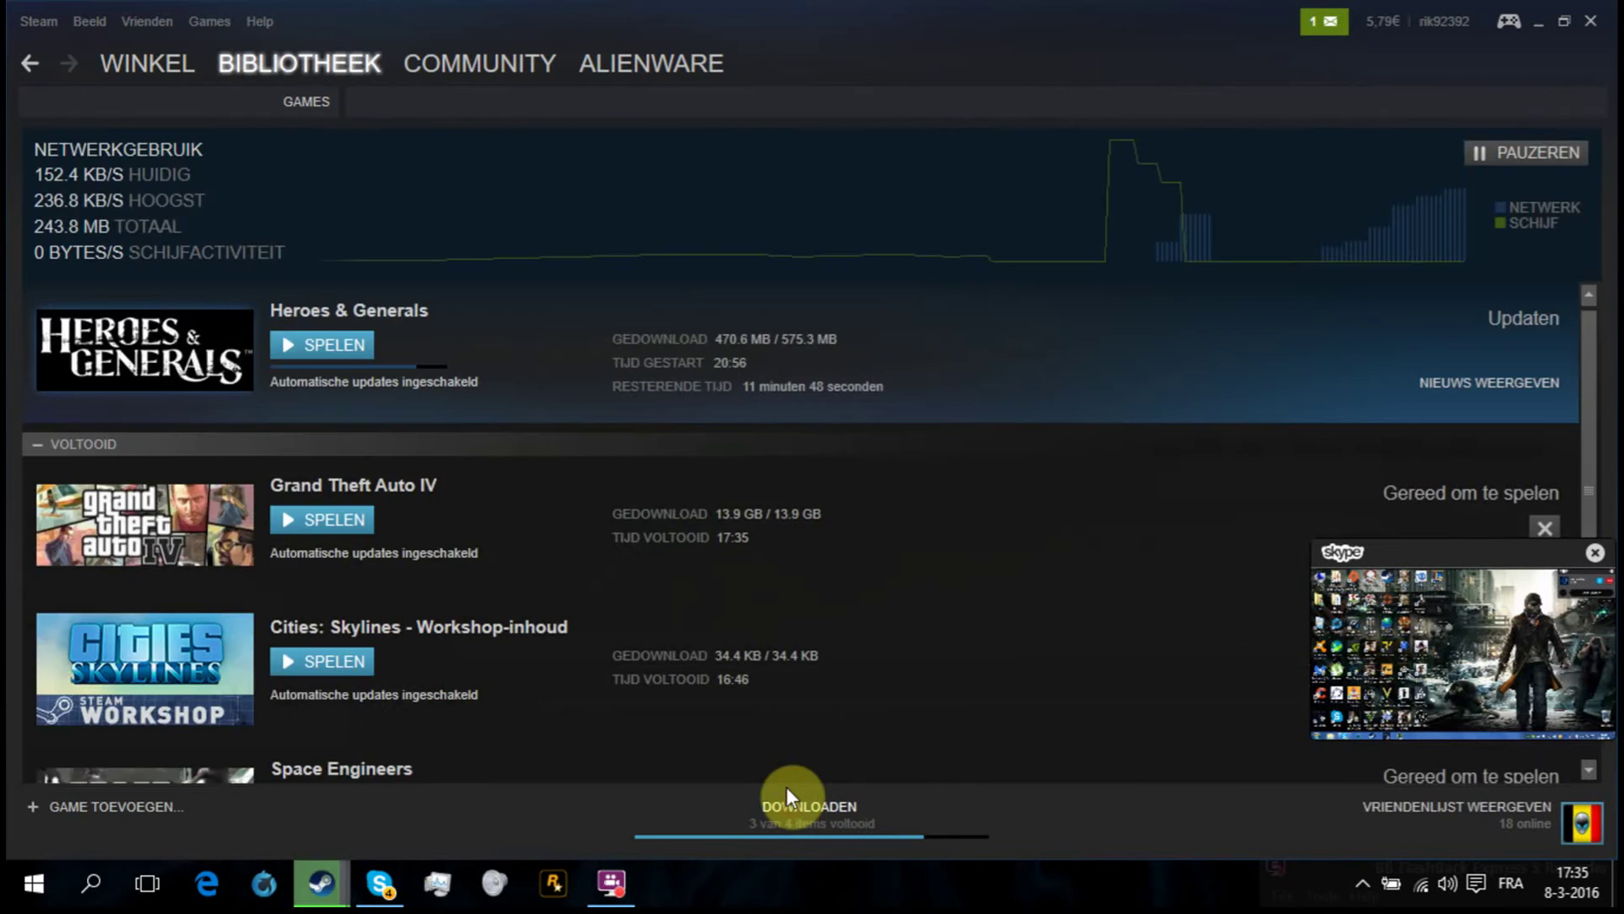
click(1520, 149)
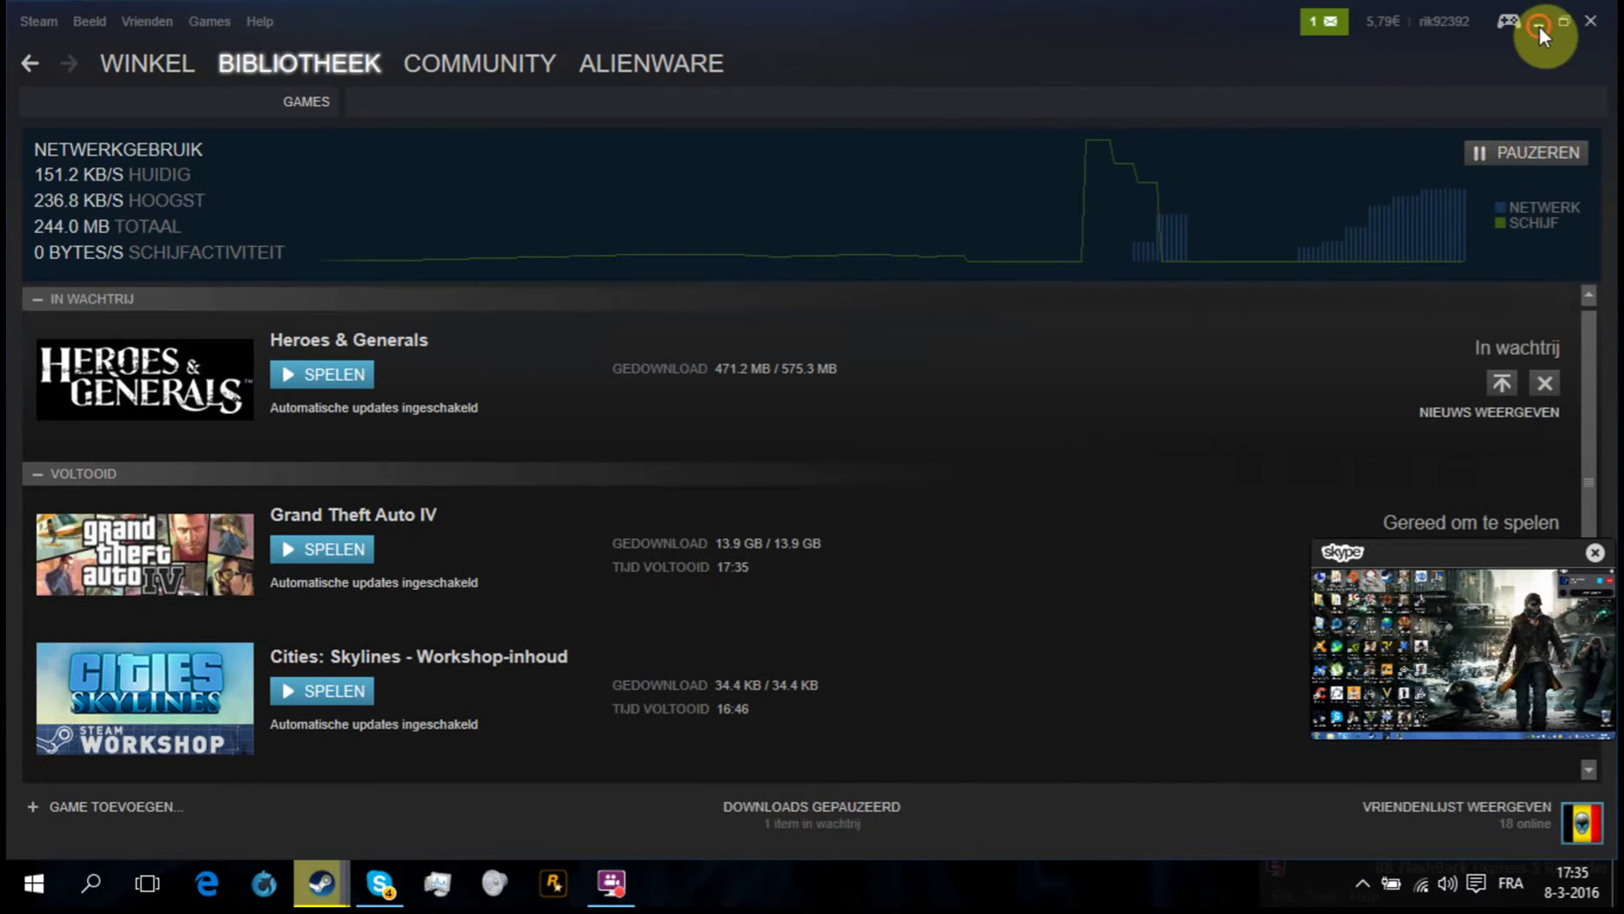
click(1539, 27)
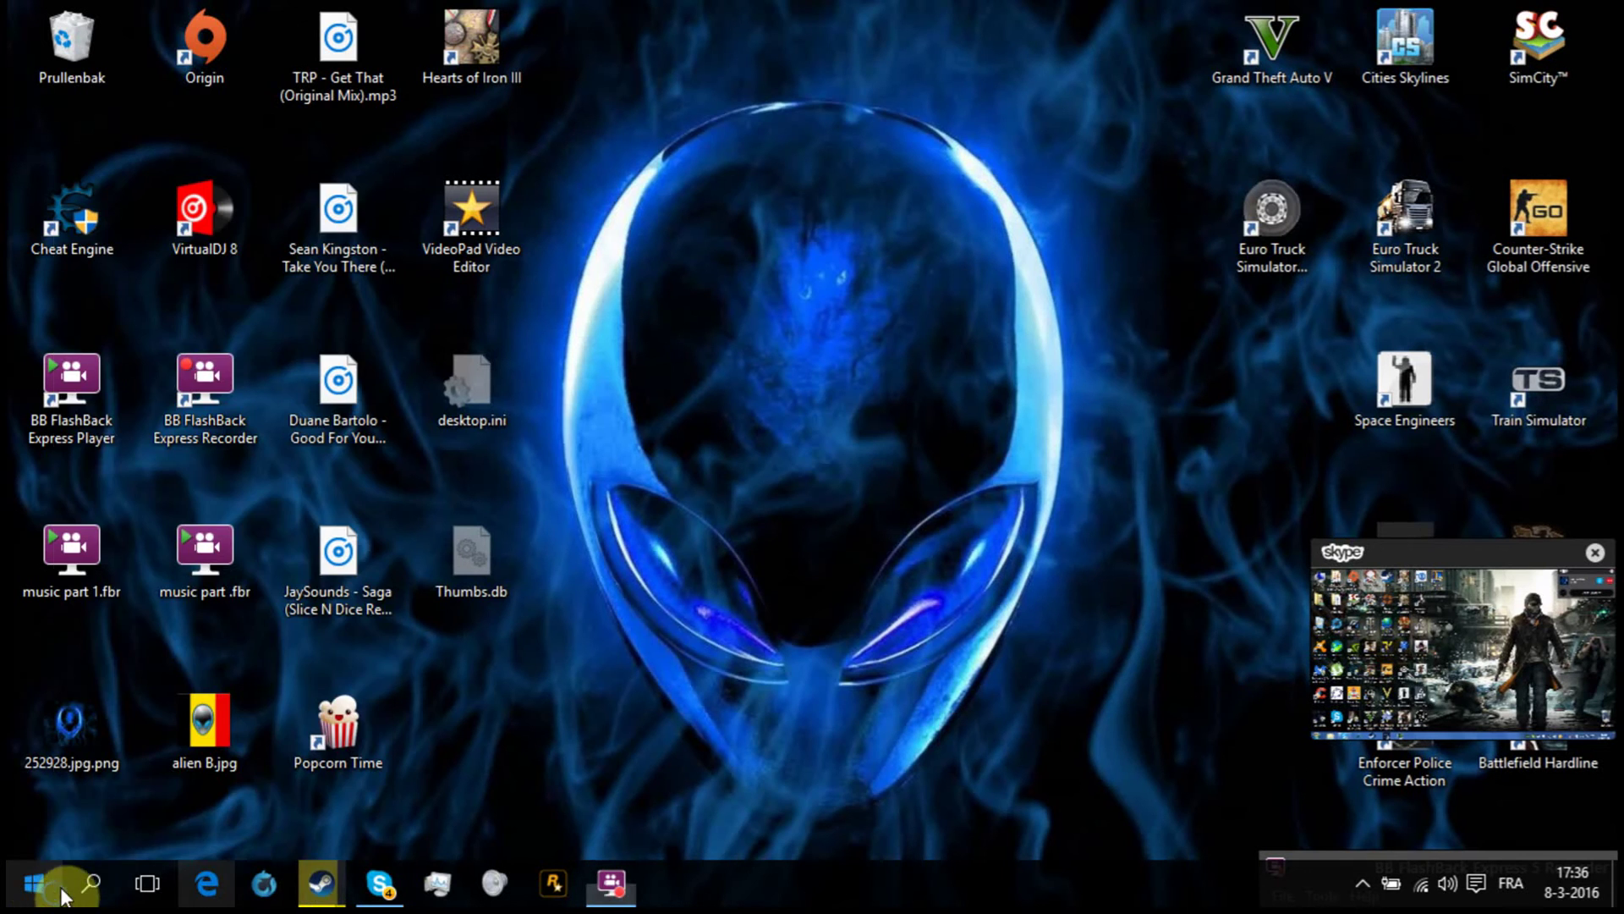
- Launch File Explorer and browse to C:\Program Files (x86)\Steam\SteamApps
right_click(35, 885)
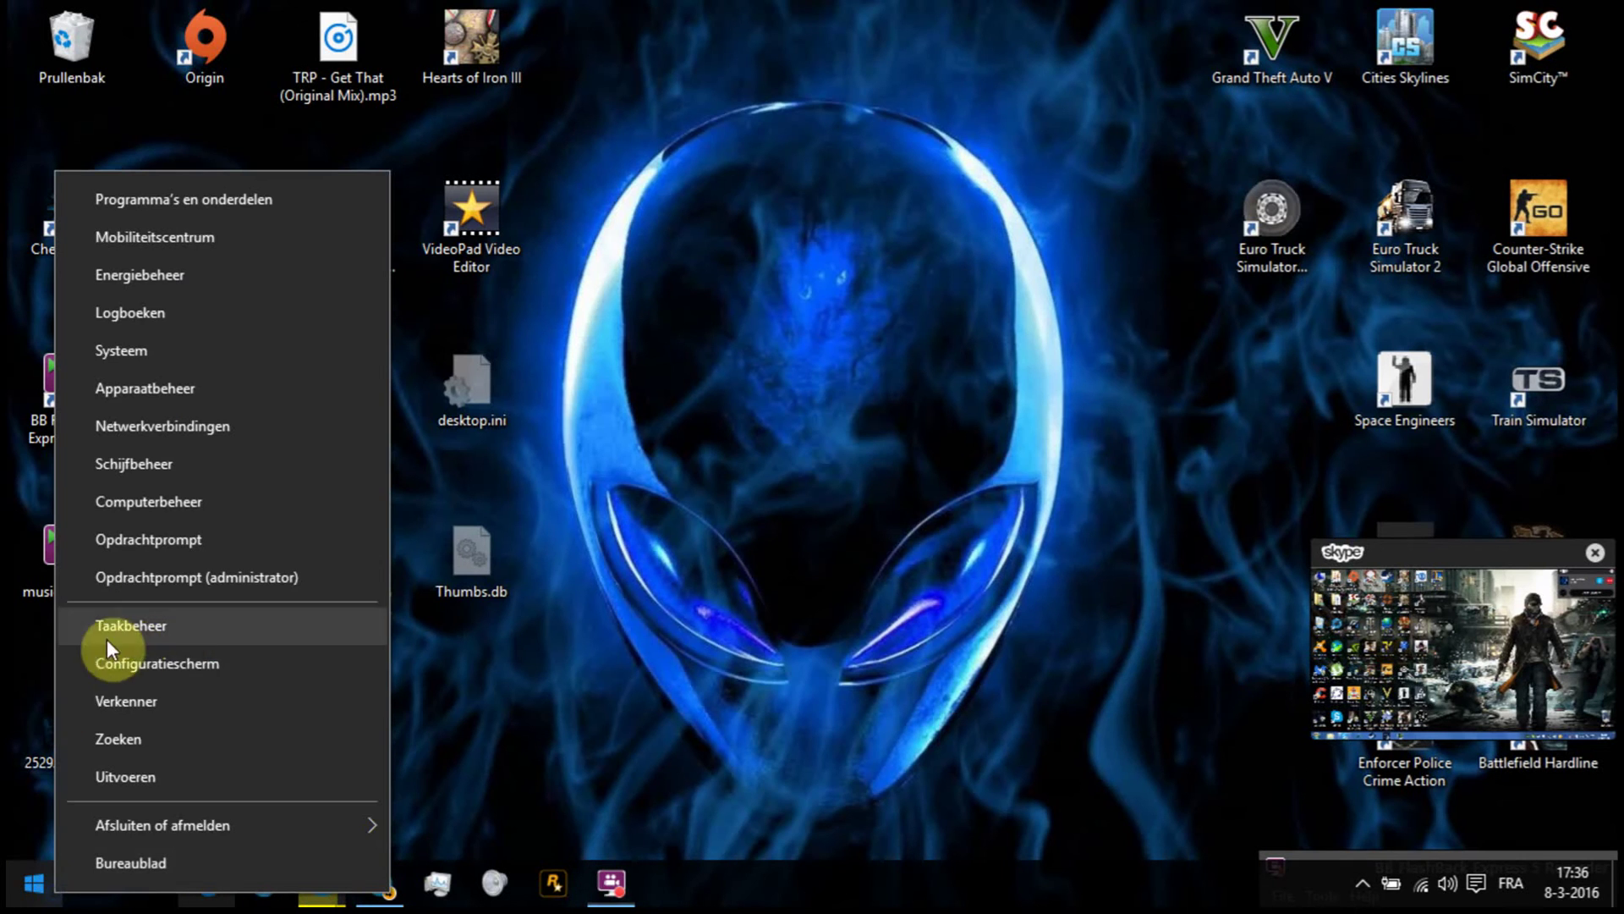
click(187, 700)
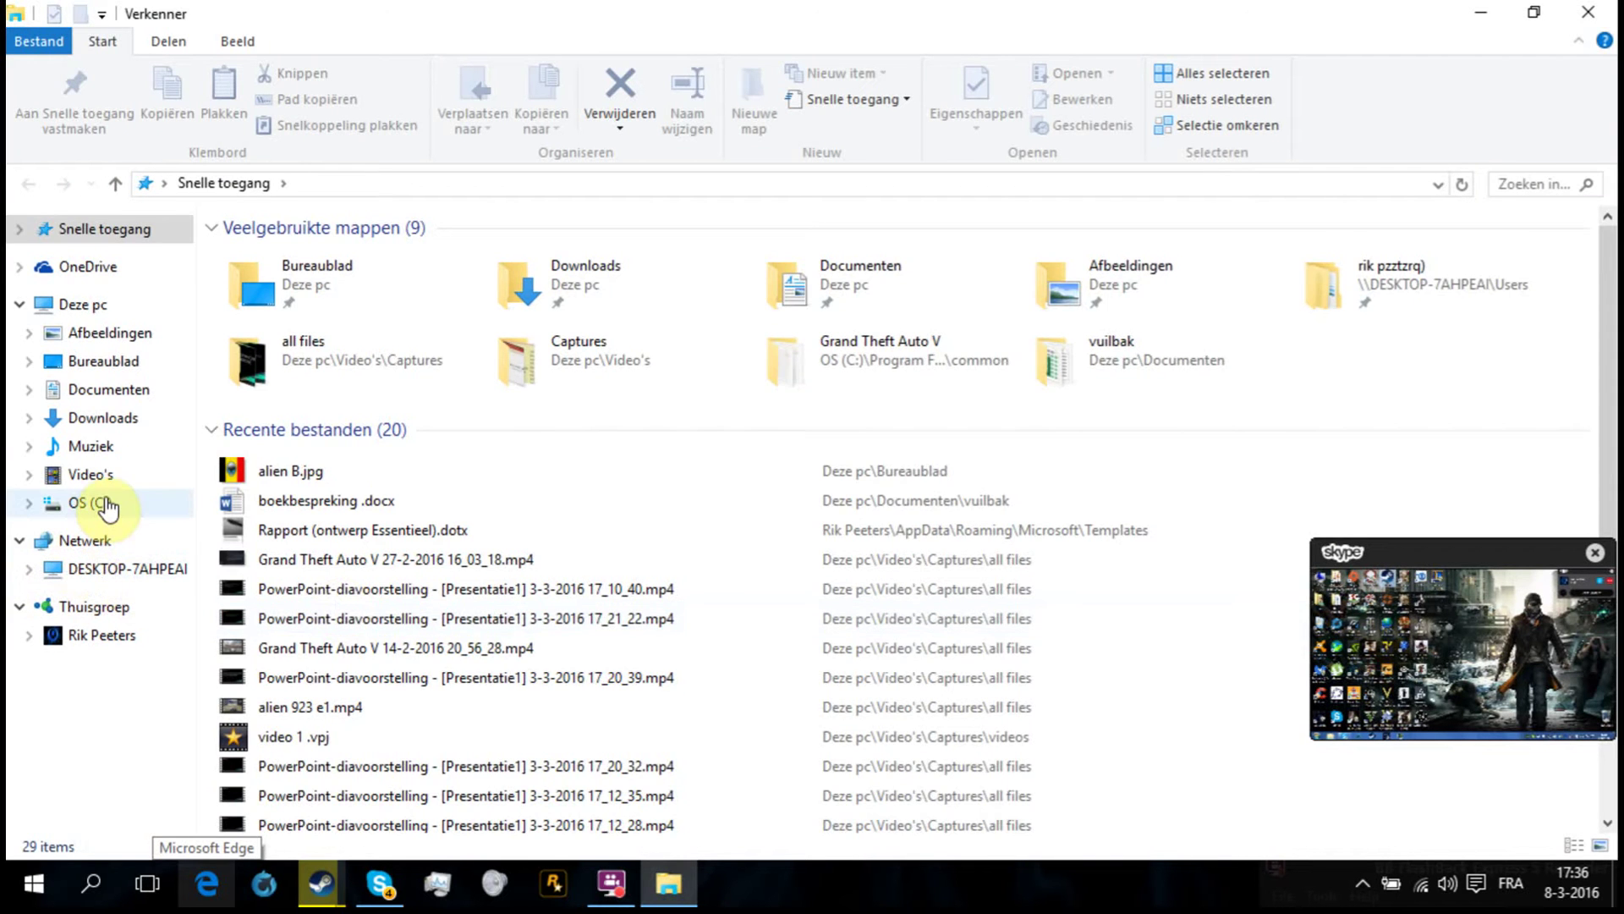
click(108, 505)
scroll(381, 522, down, 1)
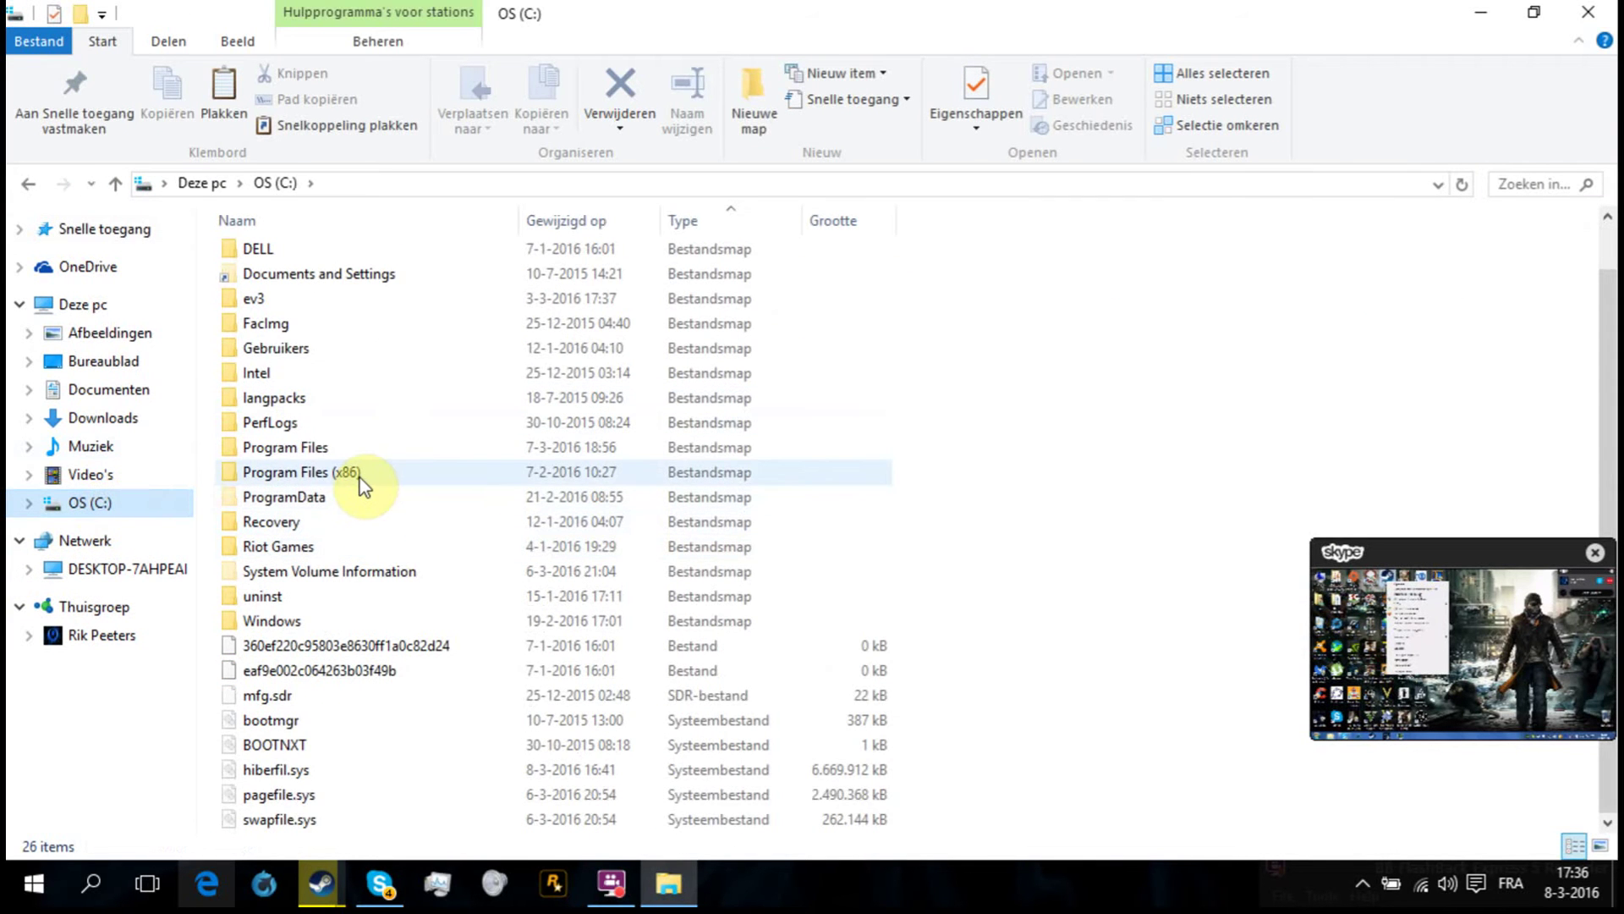
double_click(360, 482)
scroll(360, 482, down, 3)
scroll(362, 508, down, 1)
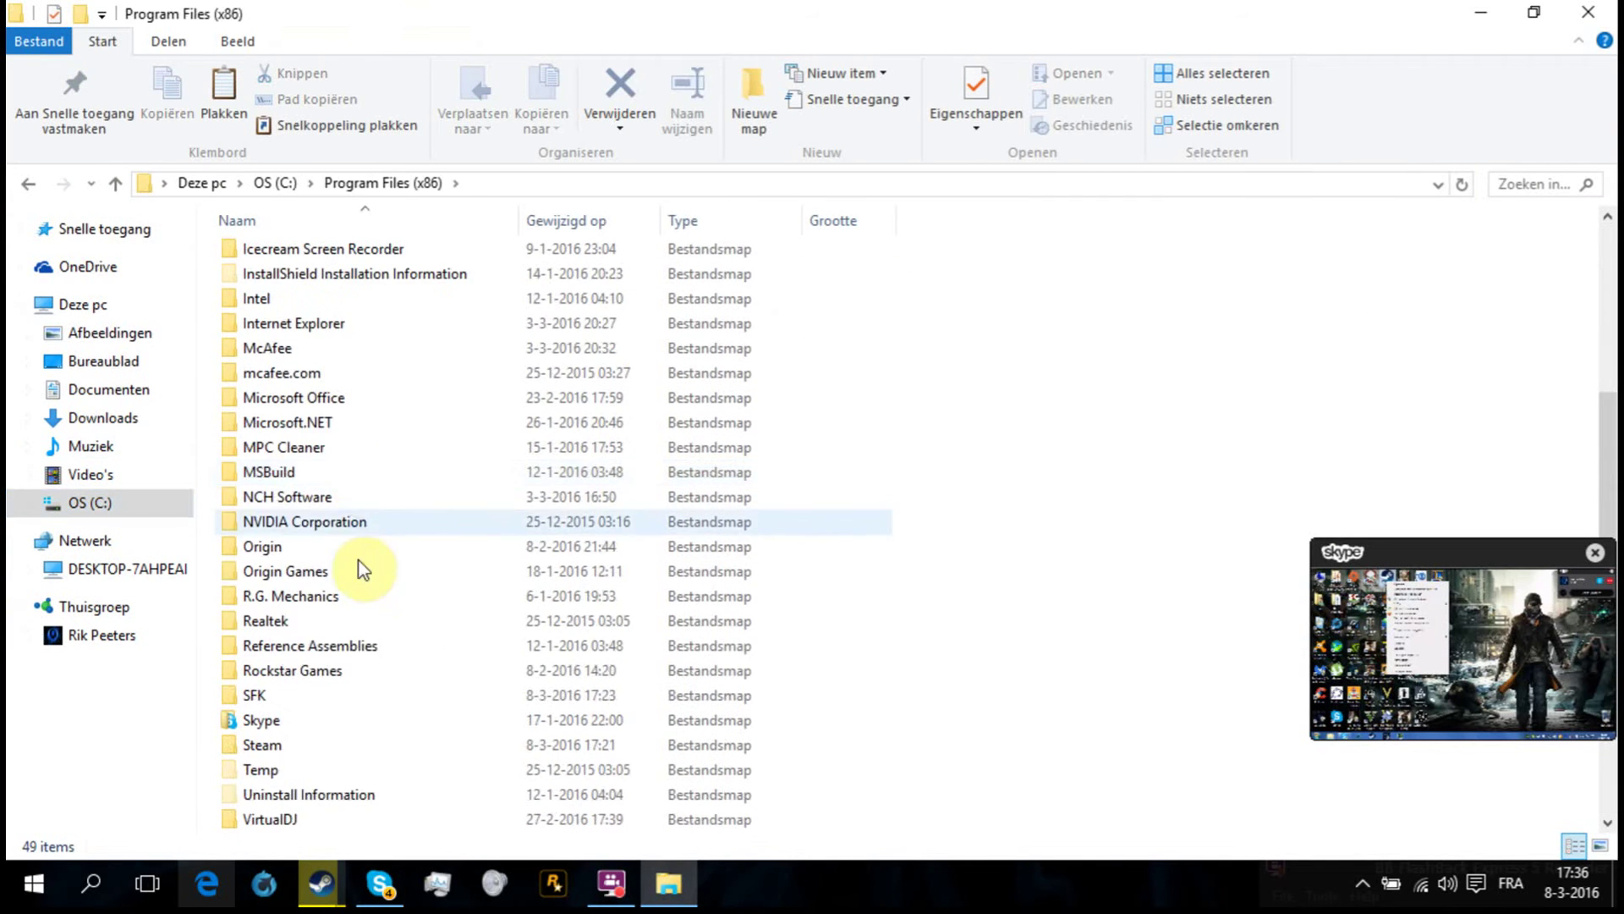
click(276, 751)
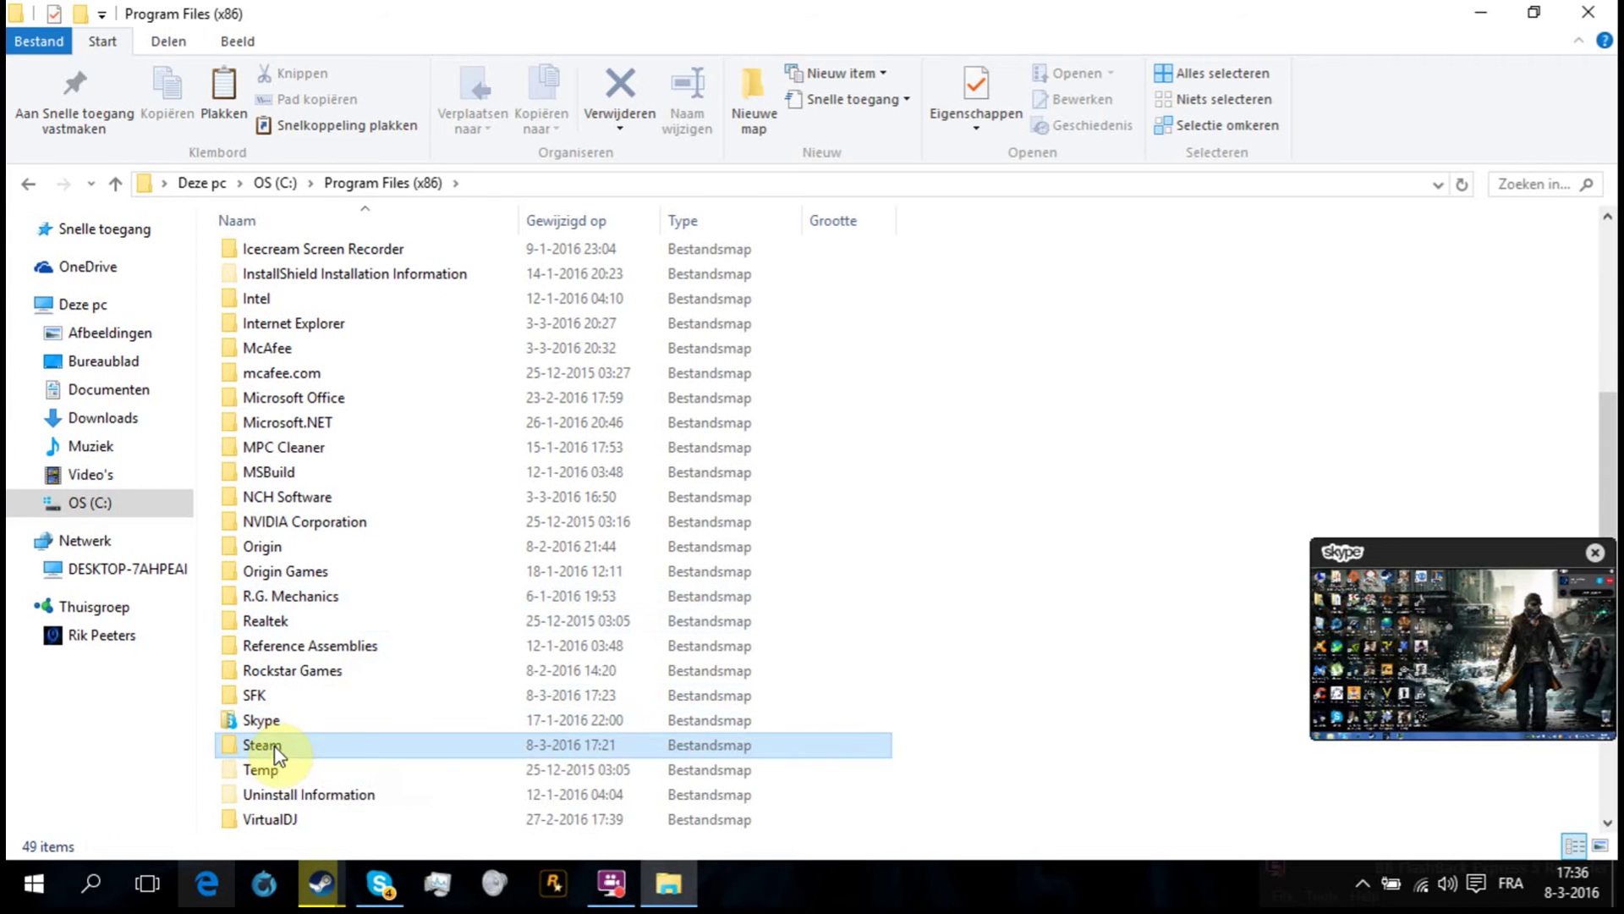
double_click(275, 751)
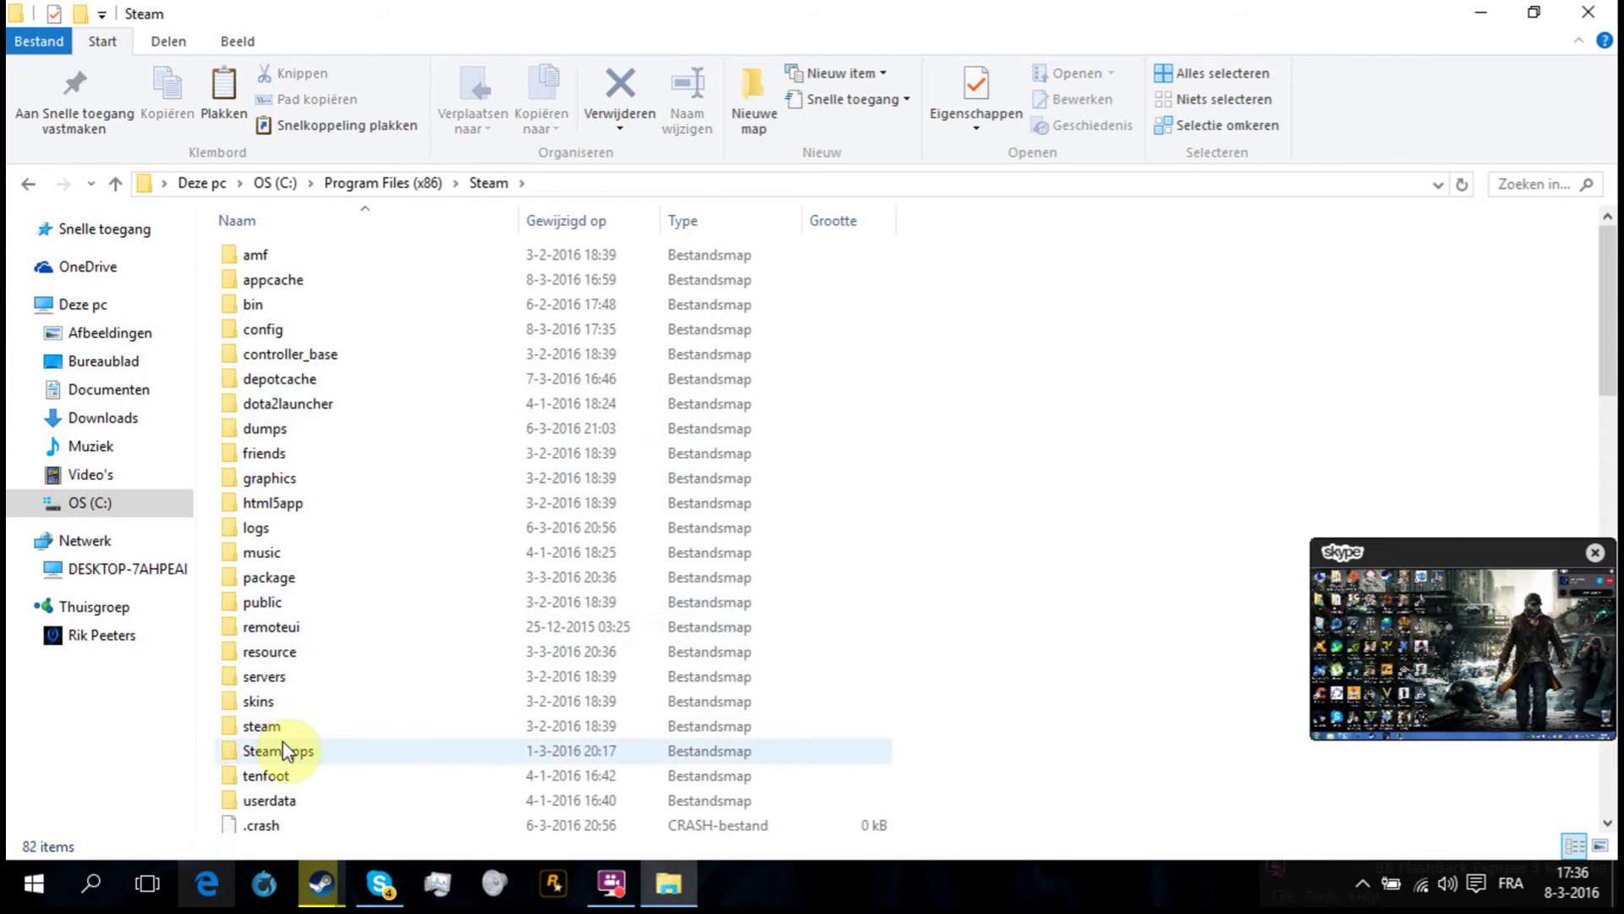
double_click(293, 751)
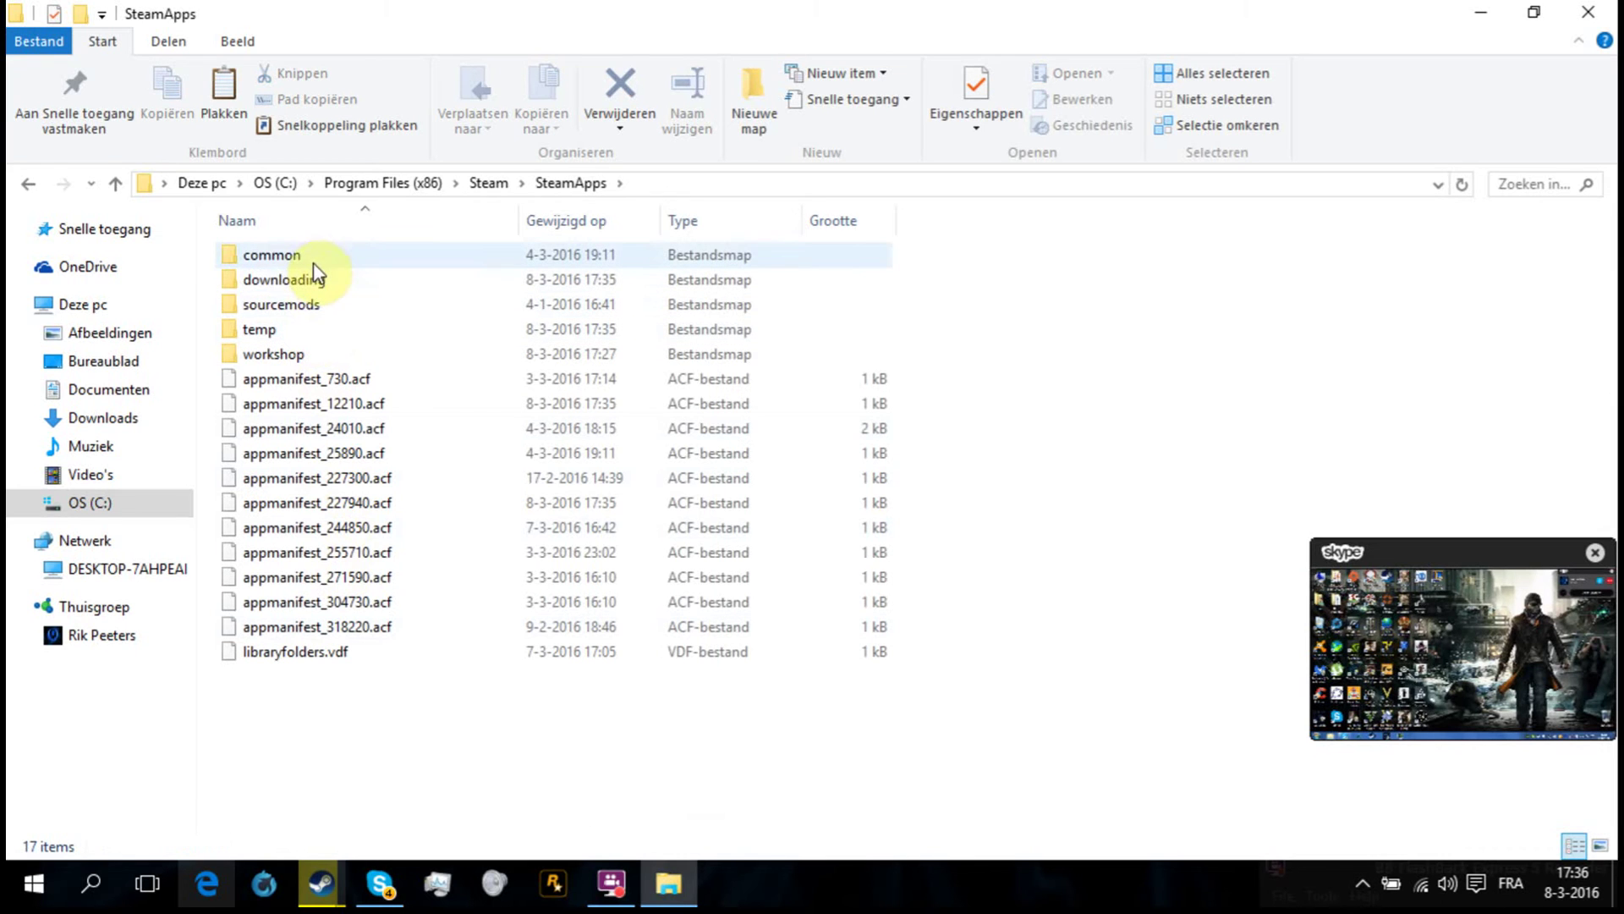
- Look inside the common and sourcemods folders, returning to the SteamApps listing
double_click(388, 254)
click(26, 183)
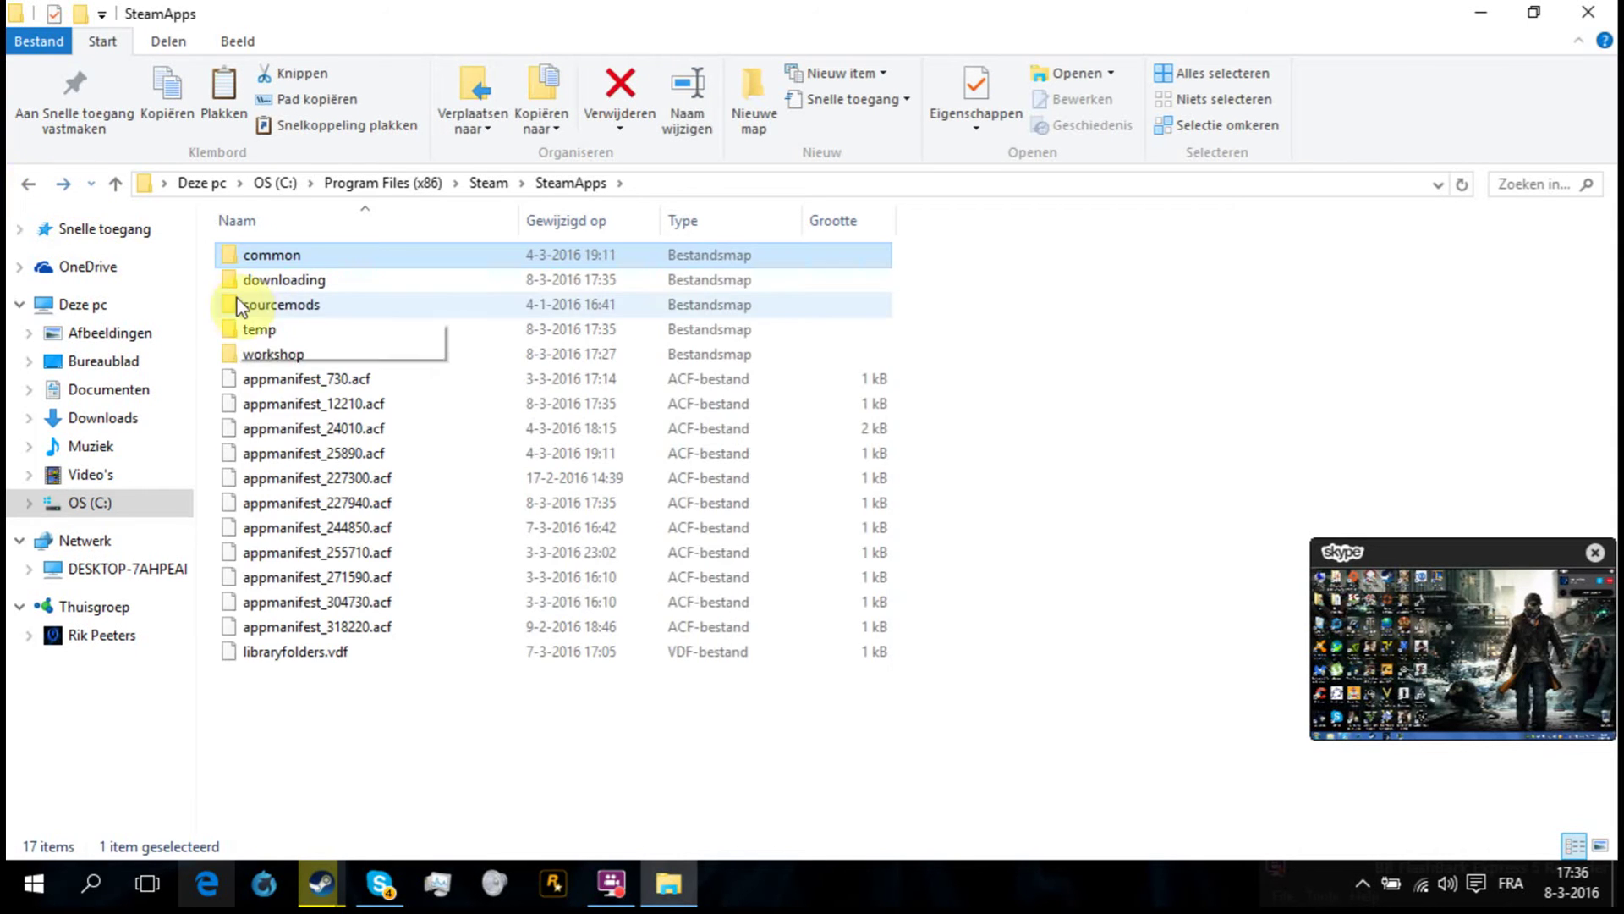
double_click(249, 306)
click(27, 183)
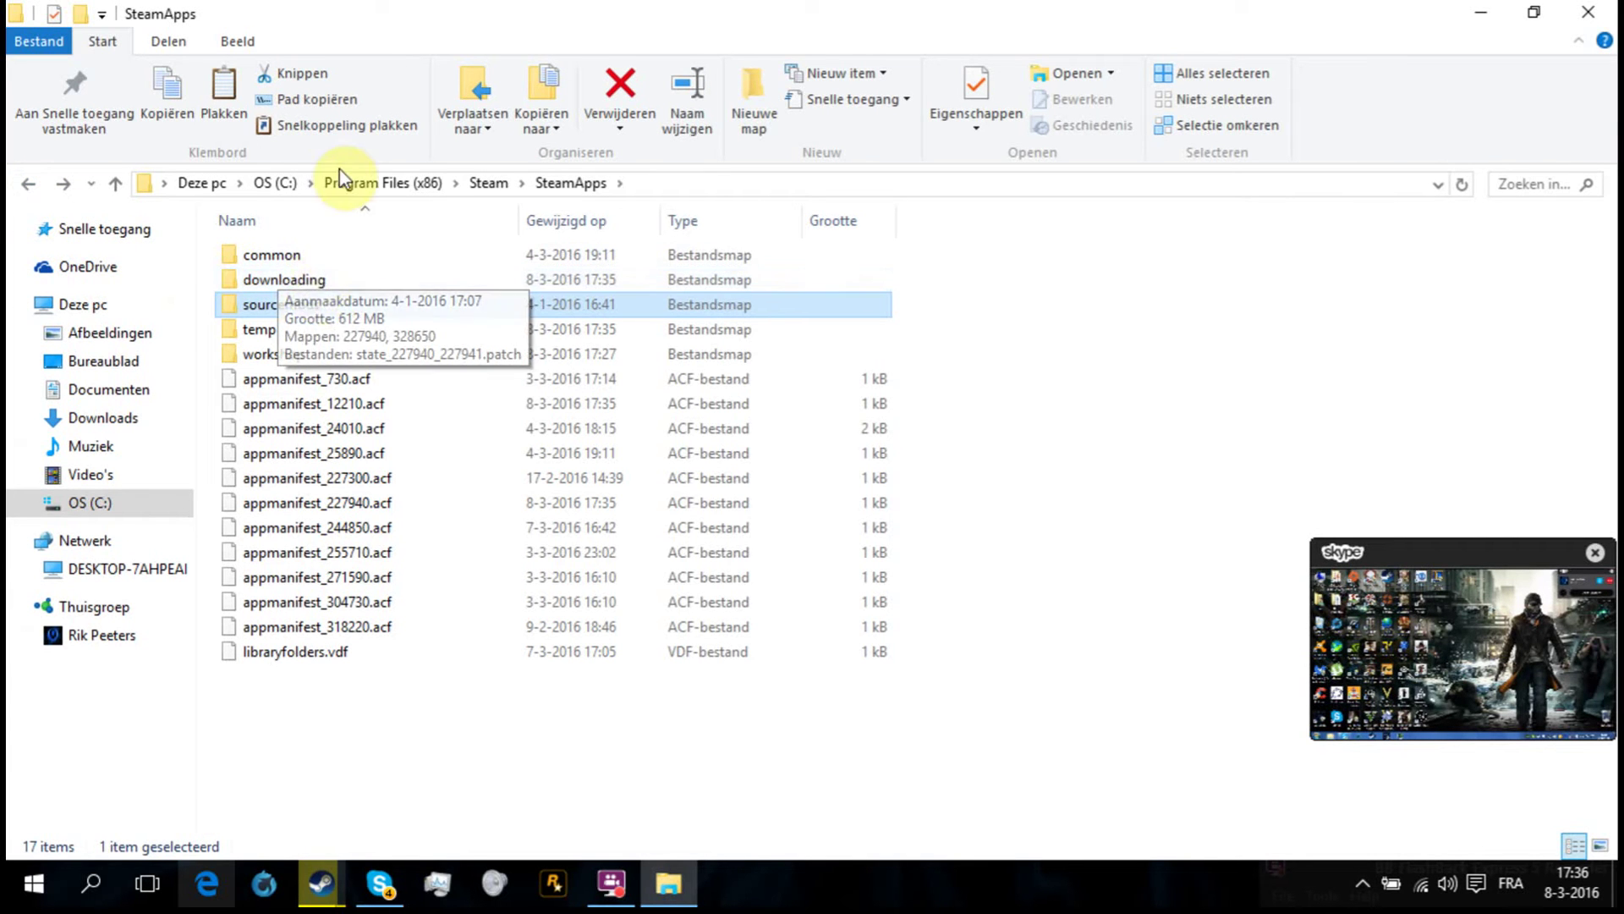
double_click(304, 254)
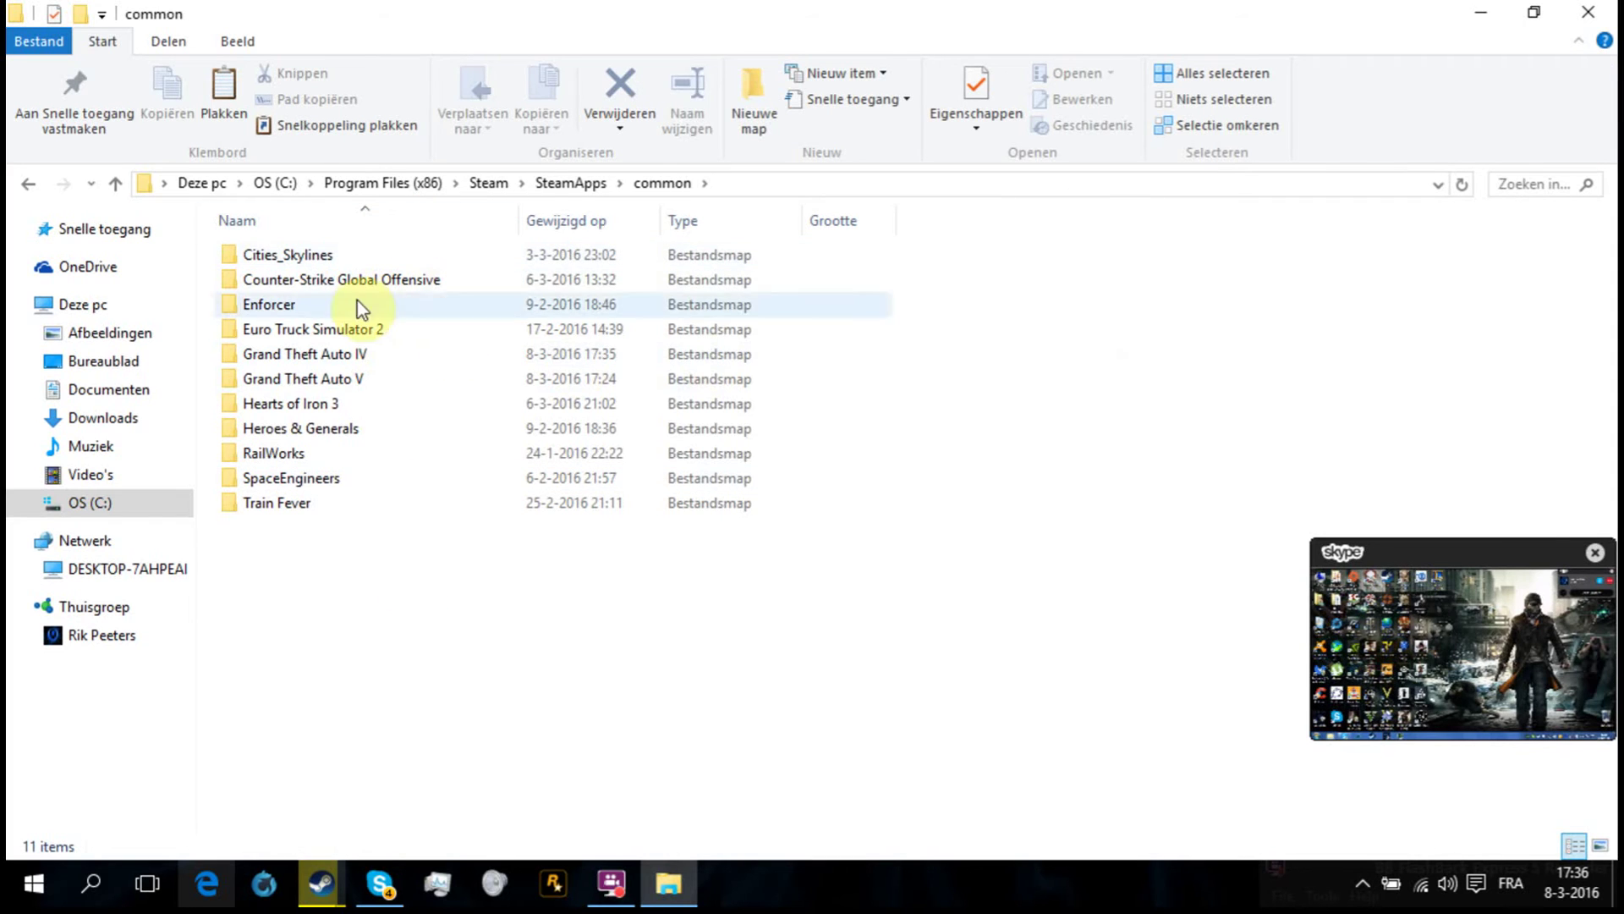
click(28, 183)
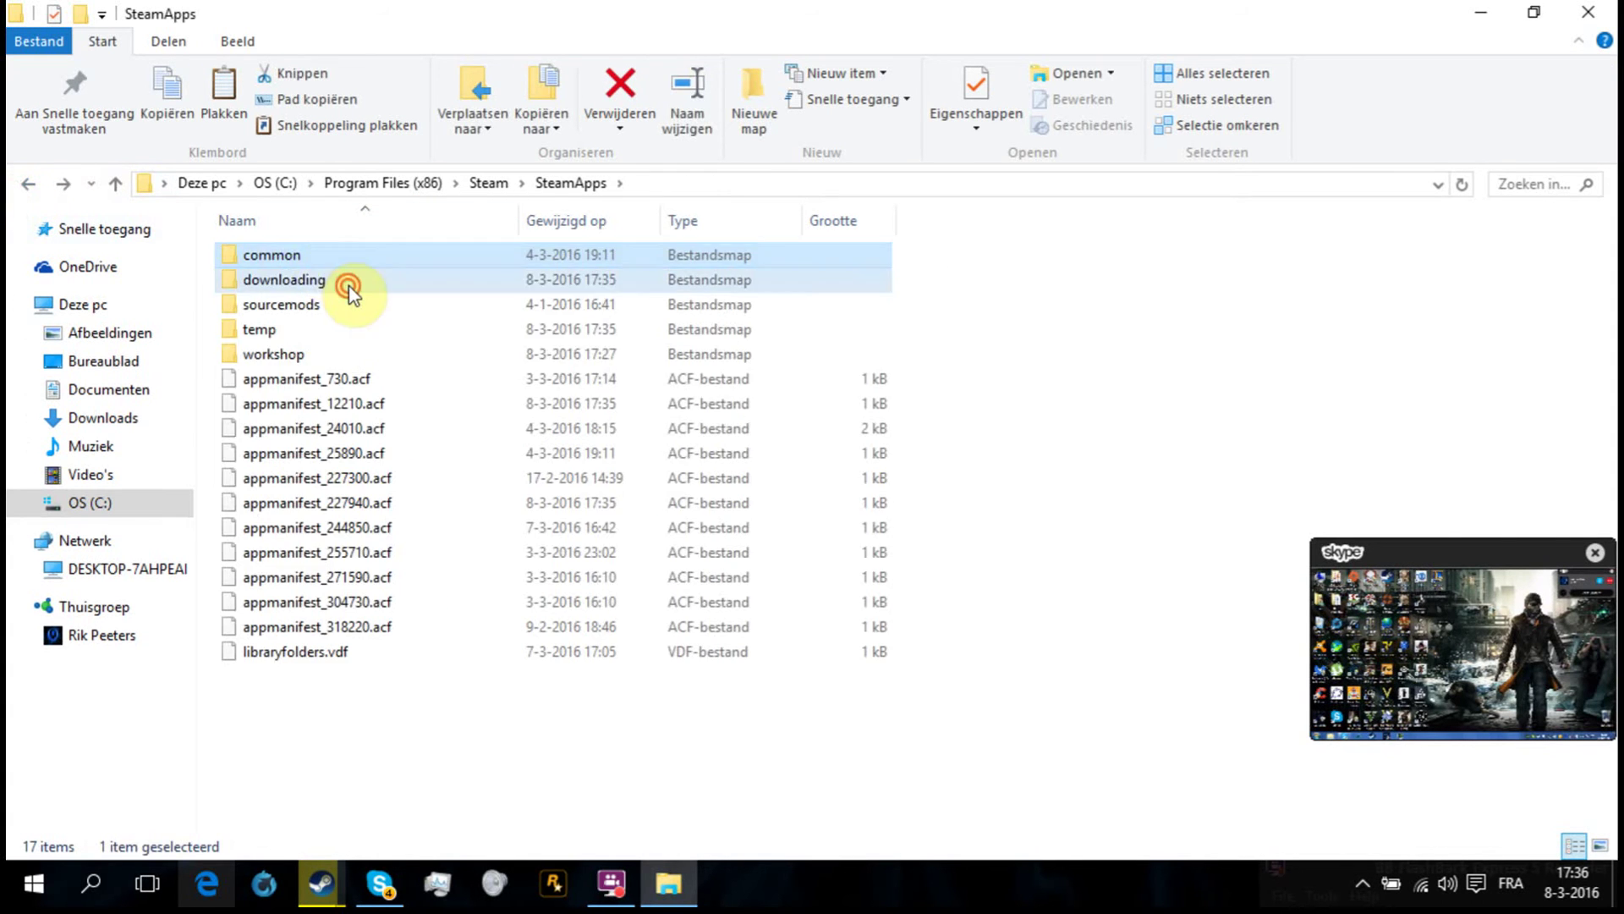
- Check the downloading\328650 folder and go back up to SteamApps
double_click(343, 280)
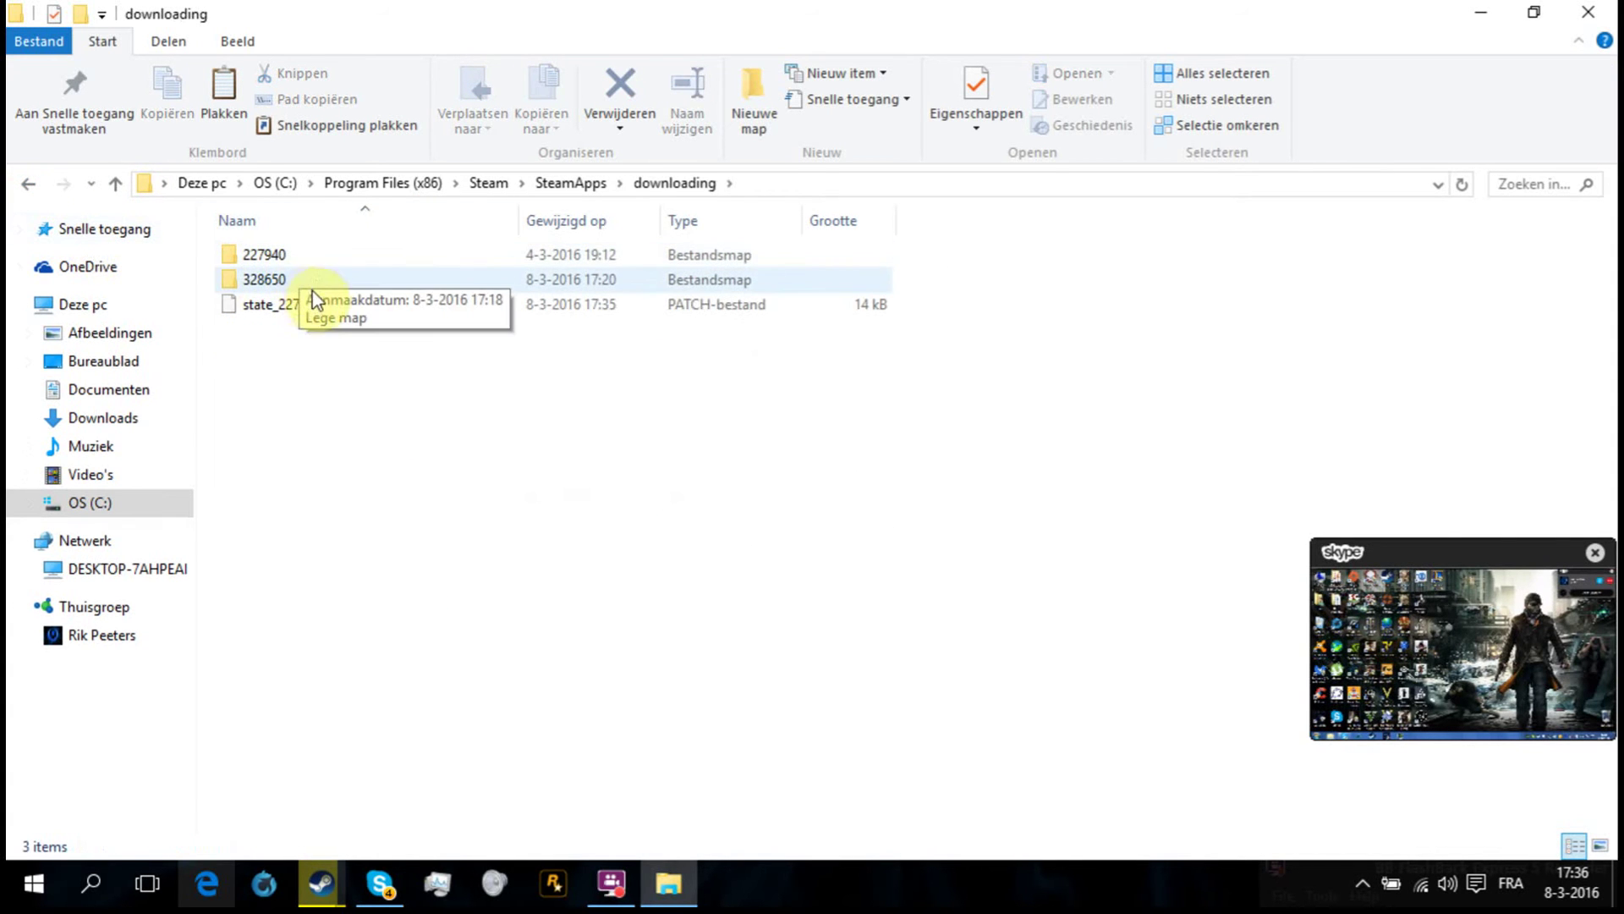
double_click(377, 279)
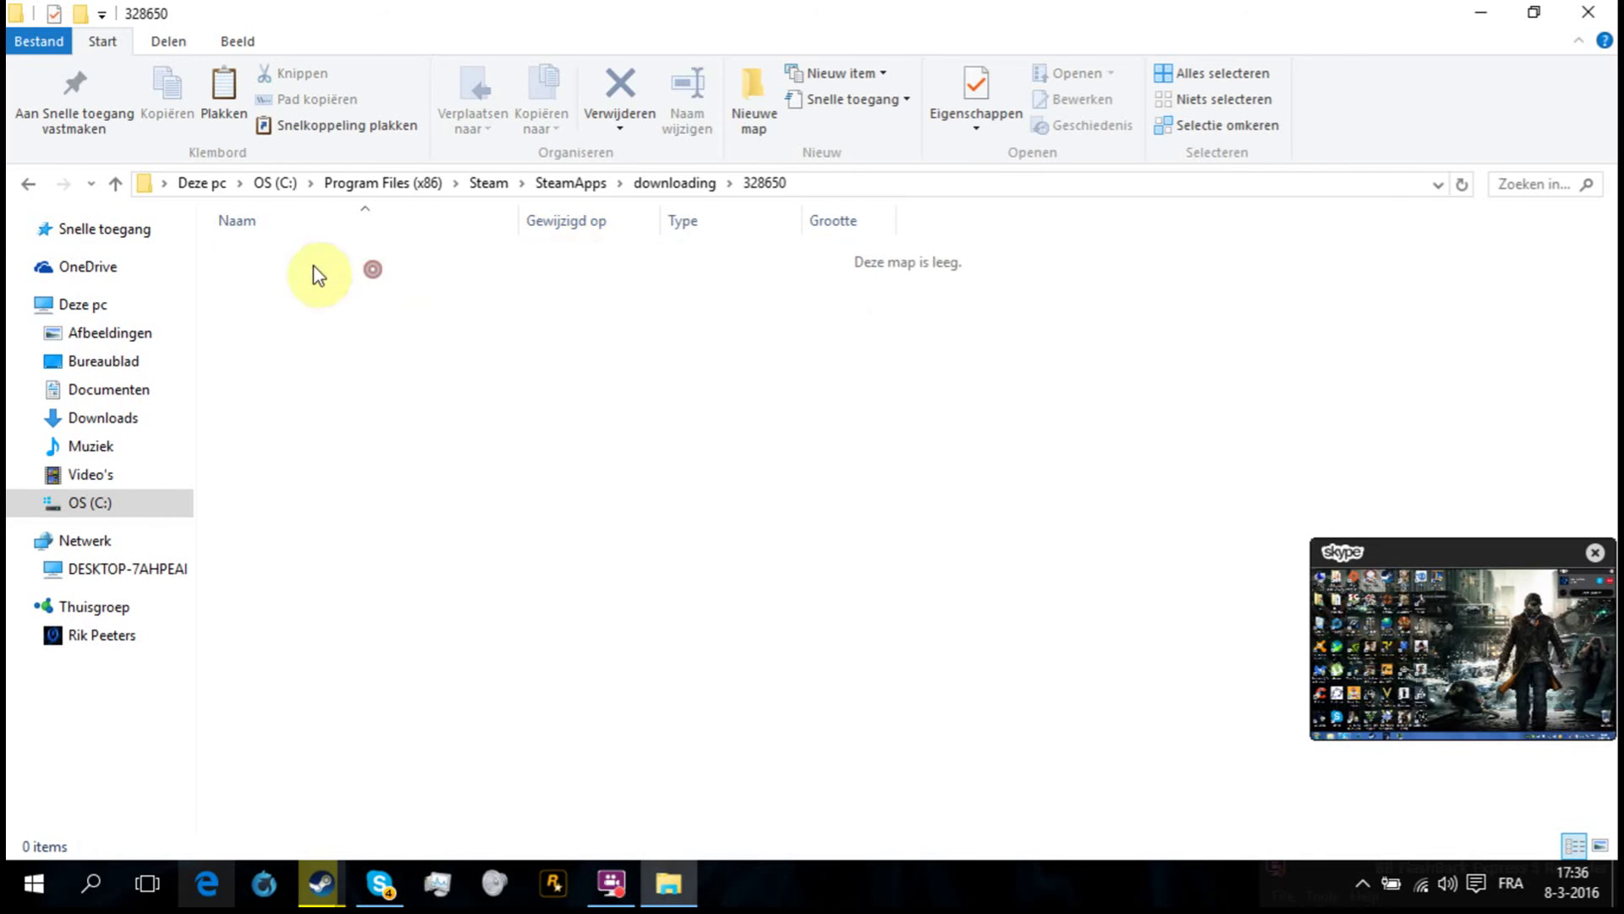
click(25, 190)
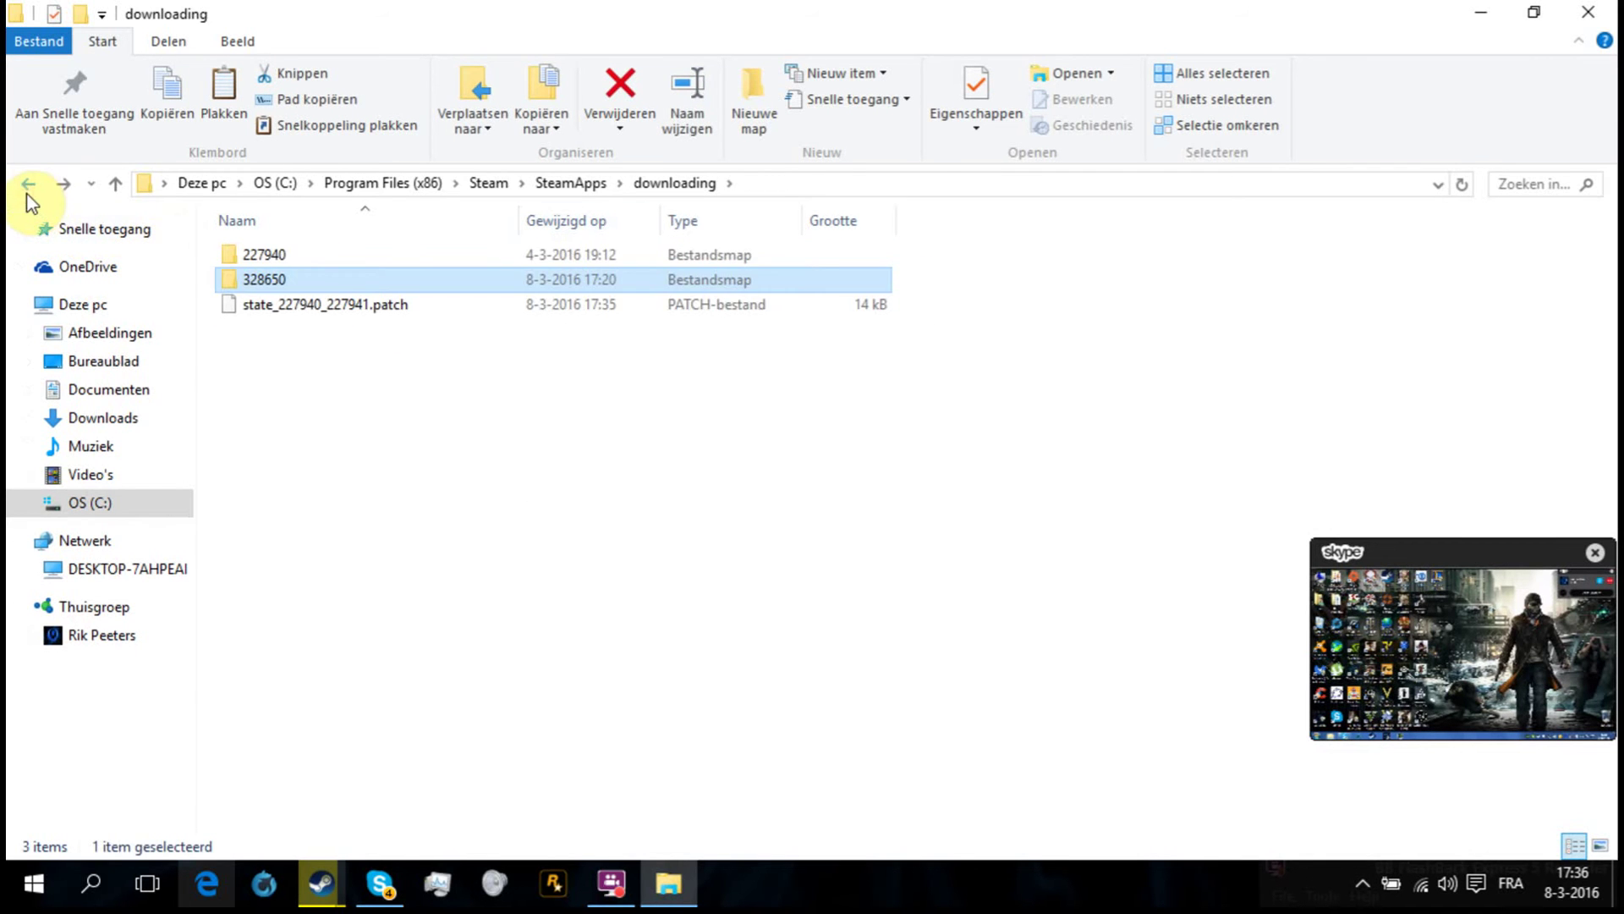
click(28, 186)
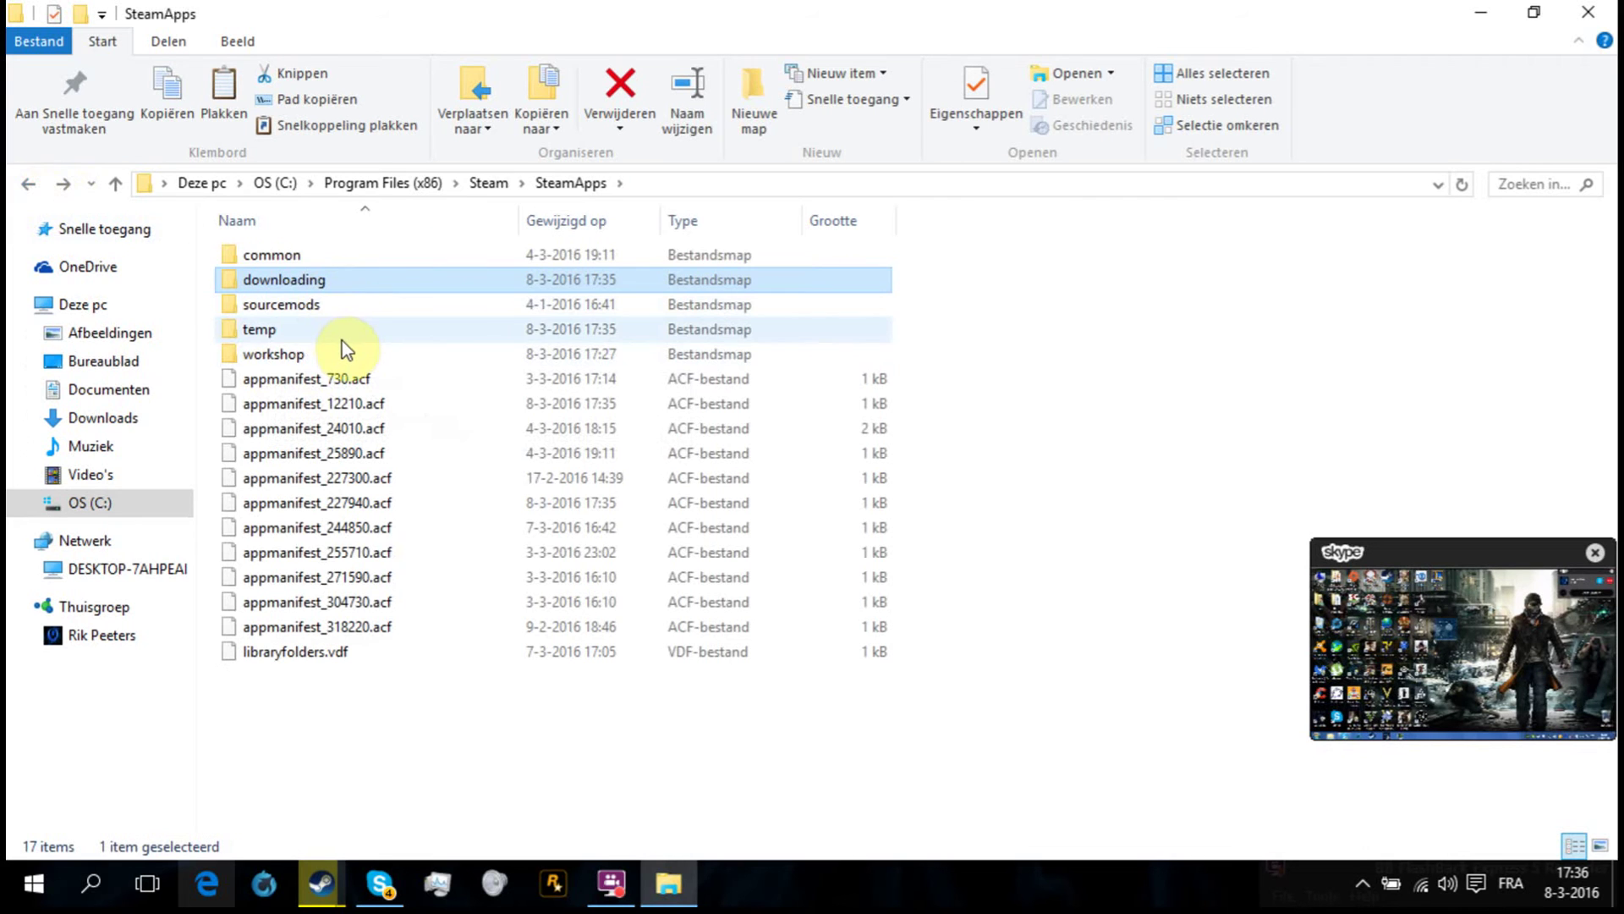
- Browse the Grand Theft Auto V folder in common and return to common
double_click(347, 260)
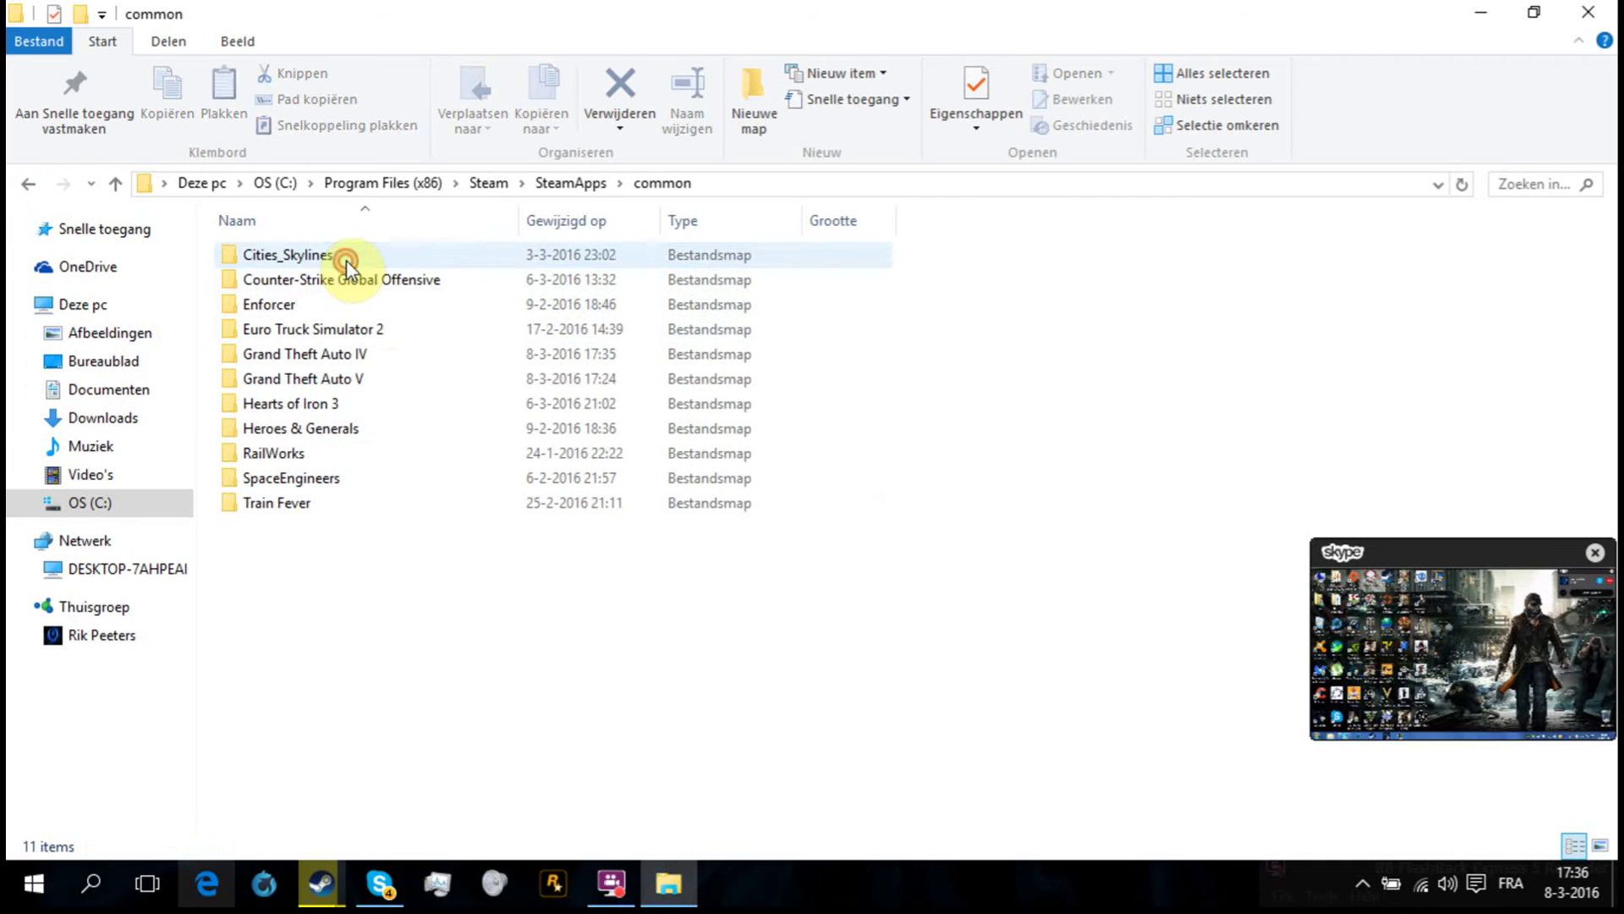
double_click(381, 378)
scroll(327, 488, down, 5)
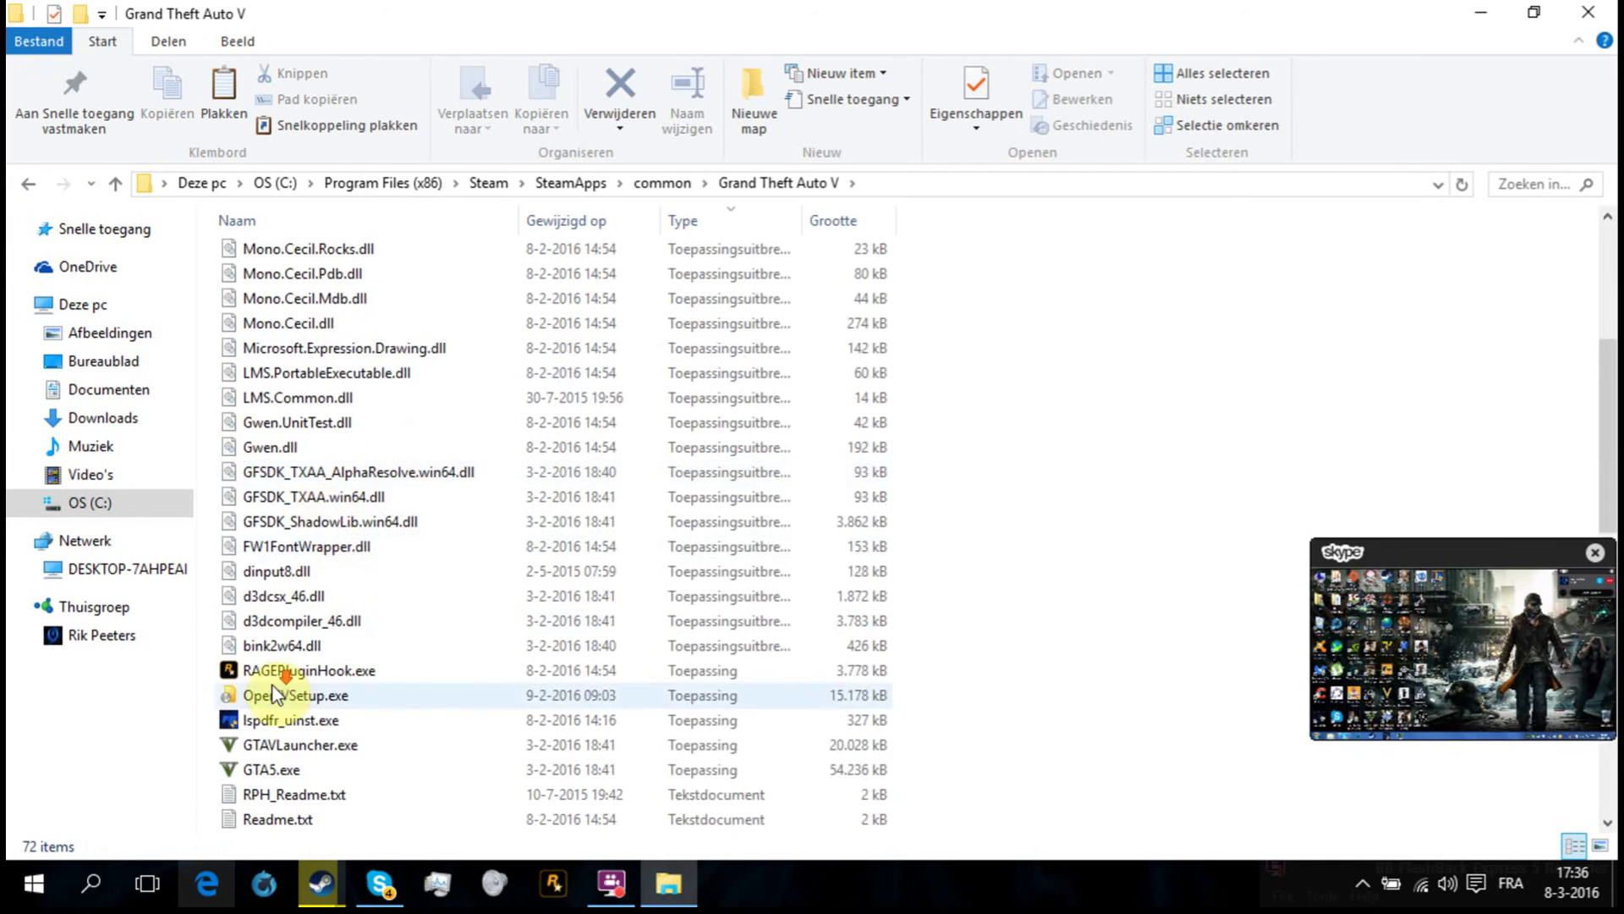
scroll(271, 682, down, 4)
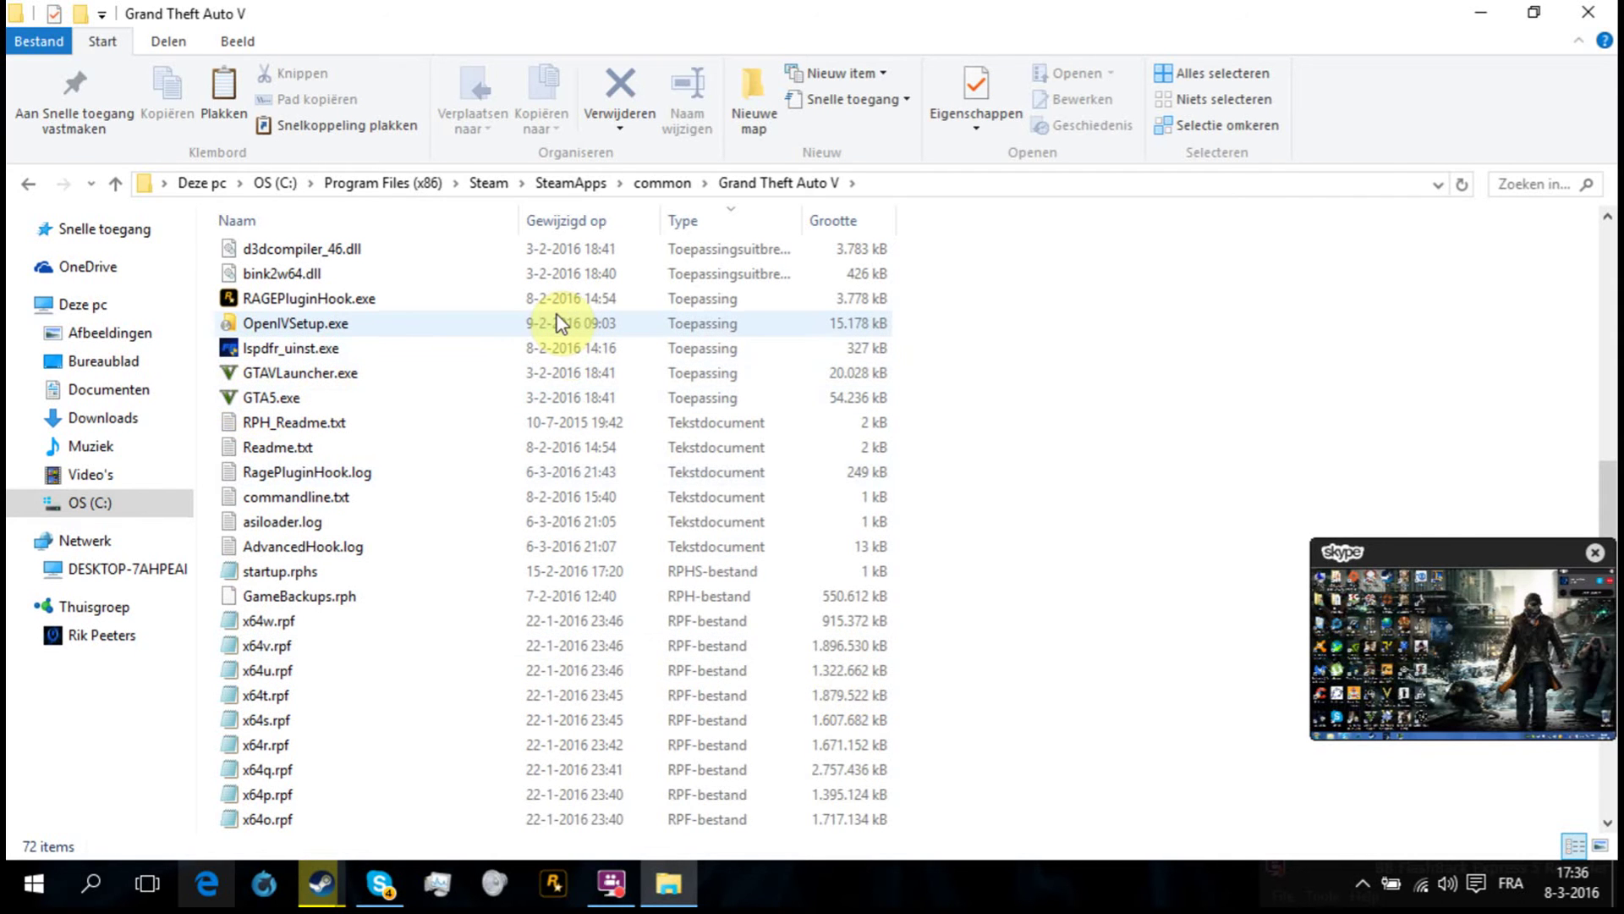
scroll(609, 356, up, 4)
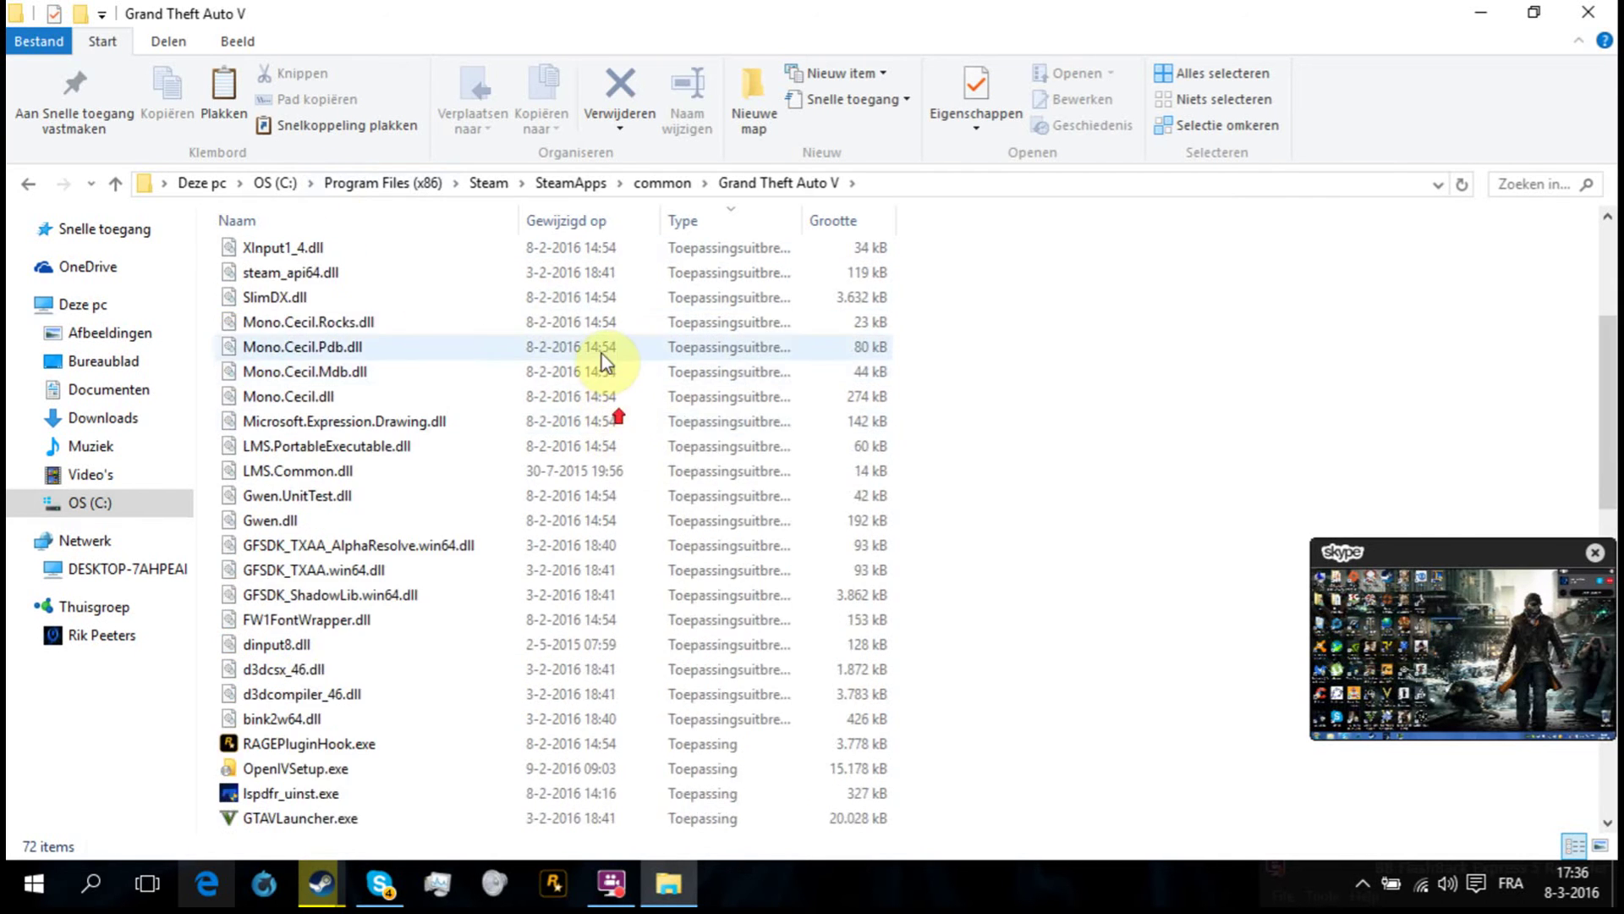
scroll(614, 347, up, 5)
click(26, 185)
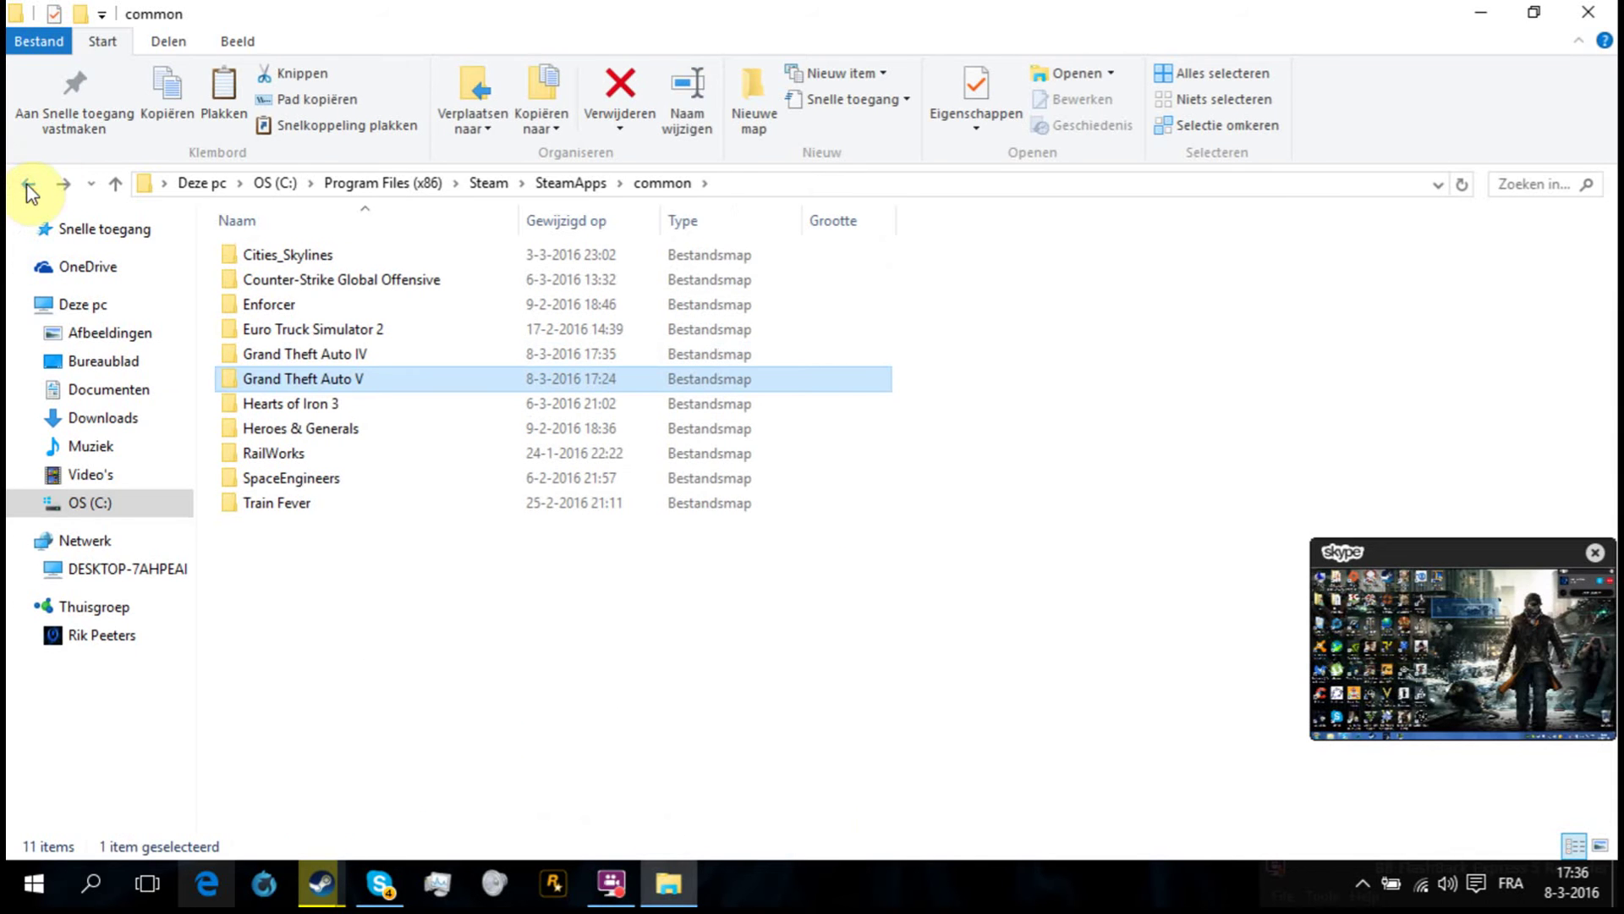
- Create a new folder in common named 'Grand Theft Auto V' and decline merging it into the existing one
right_click(526, 574)
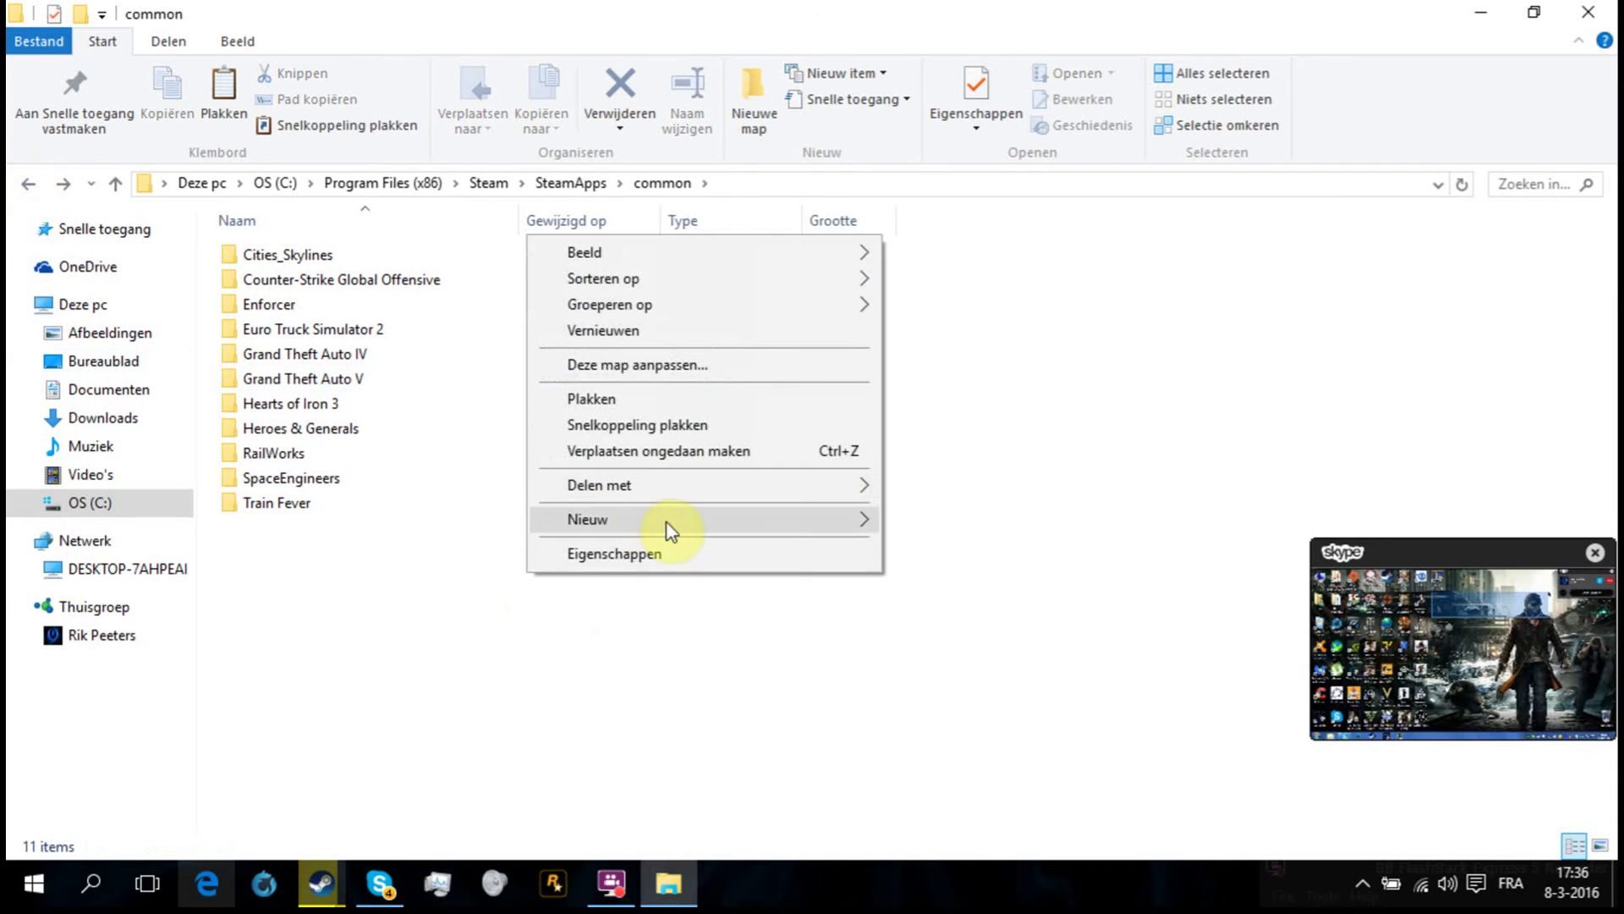
mouse_move(588, 519)
click(899, 520)
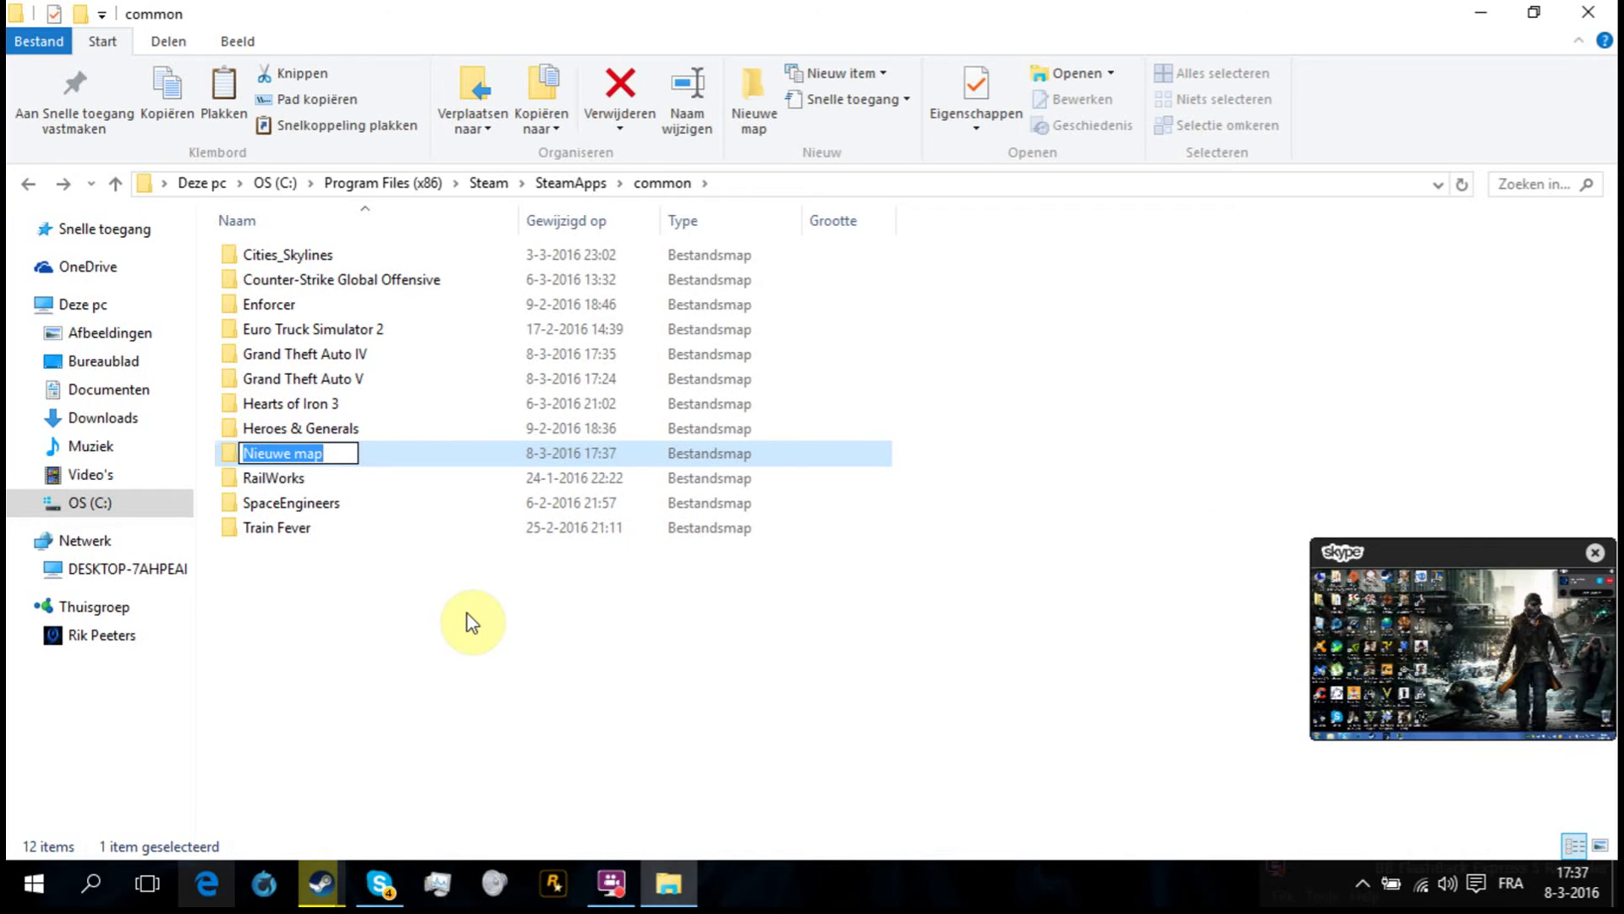
text(G)
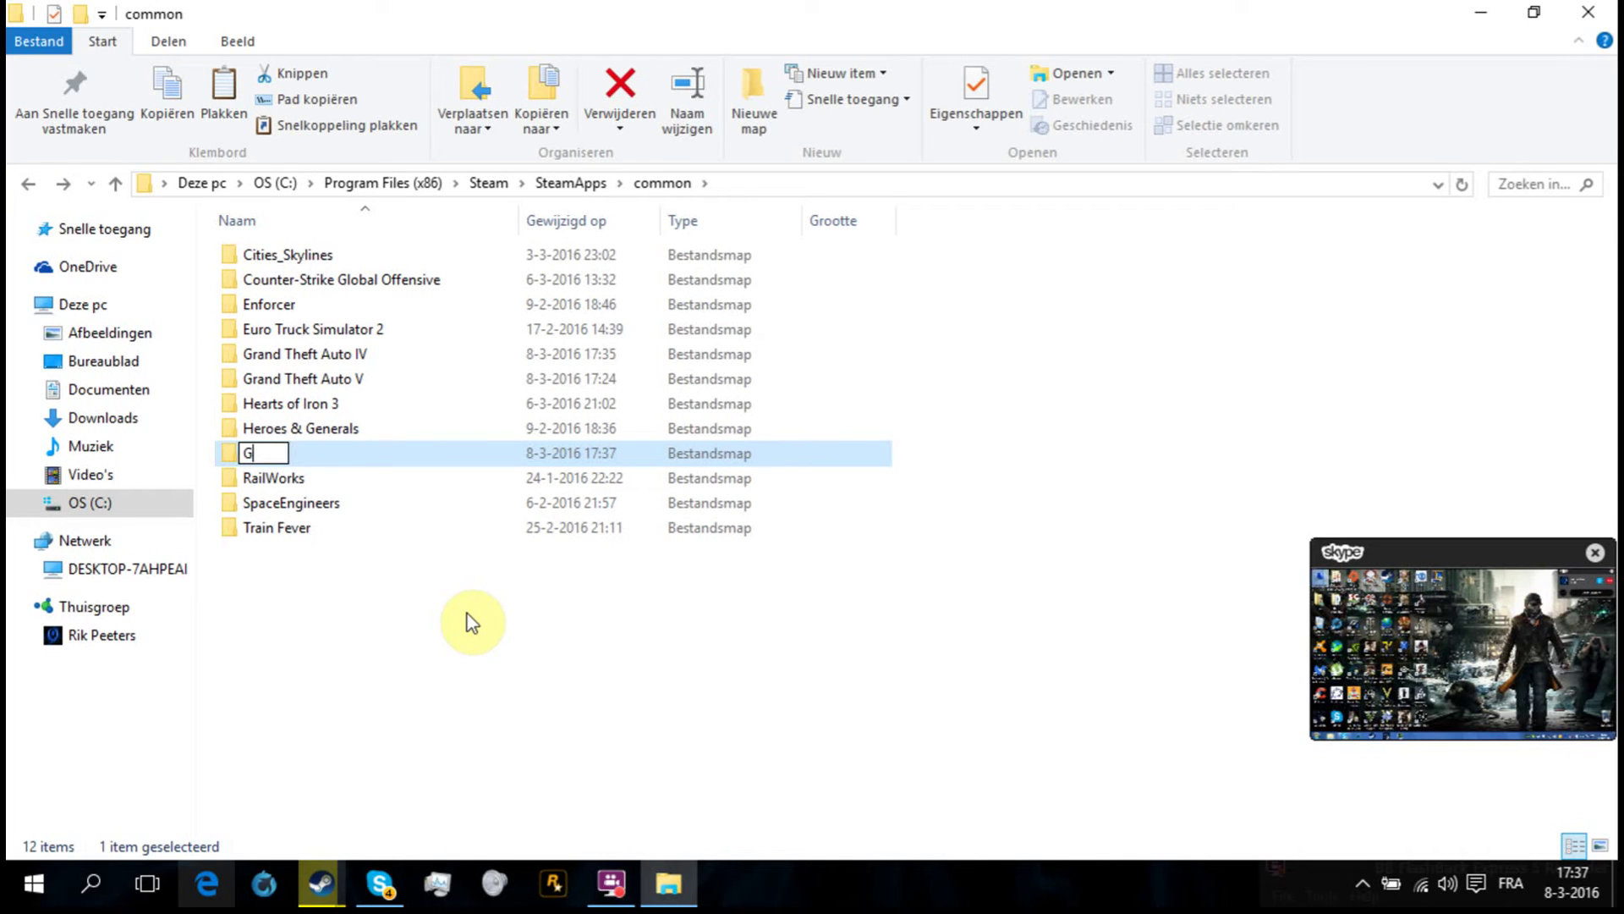
text(ra)
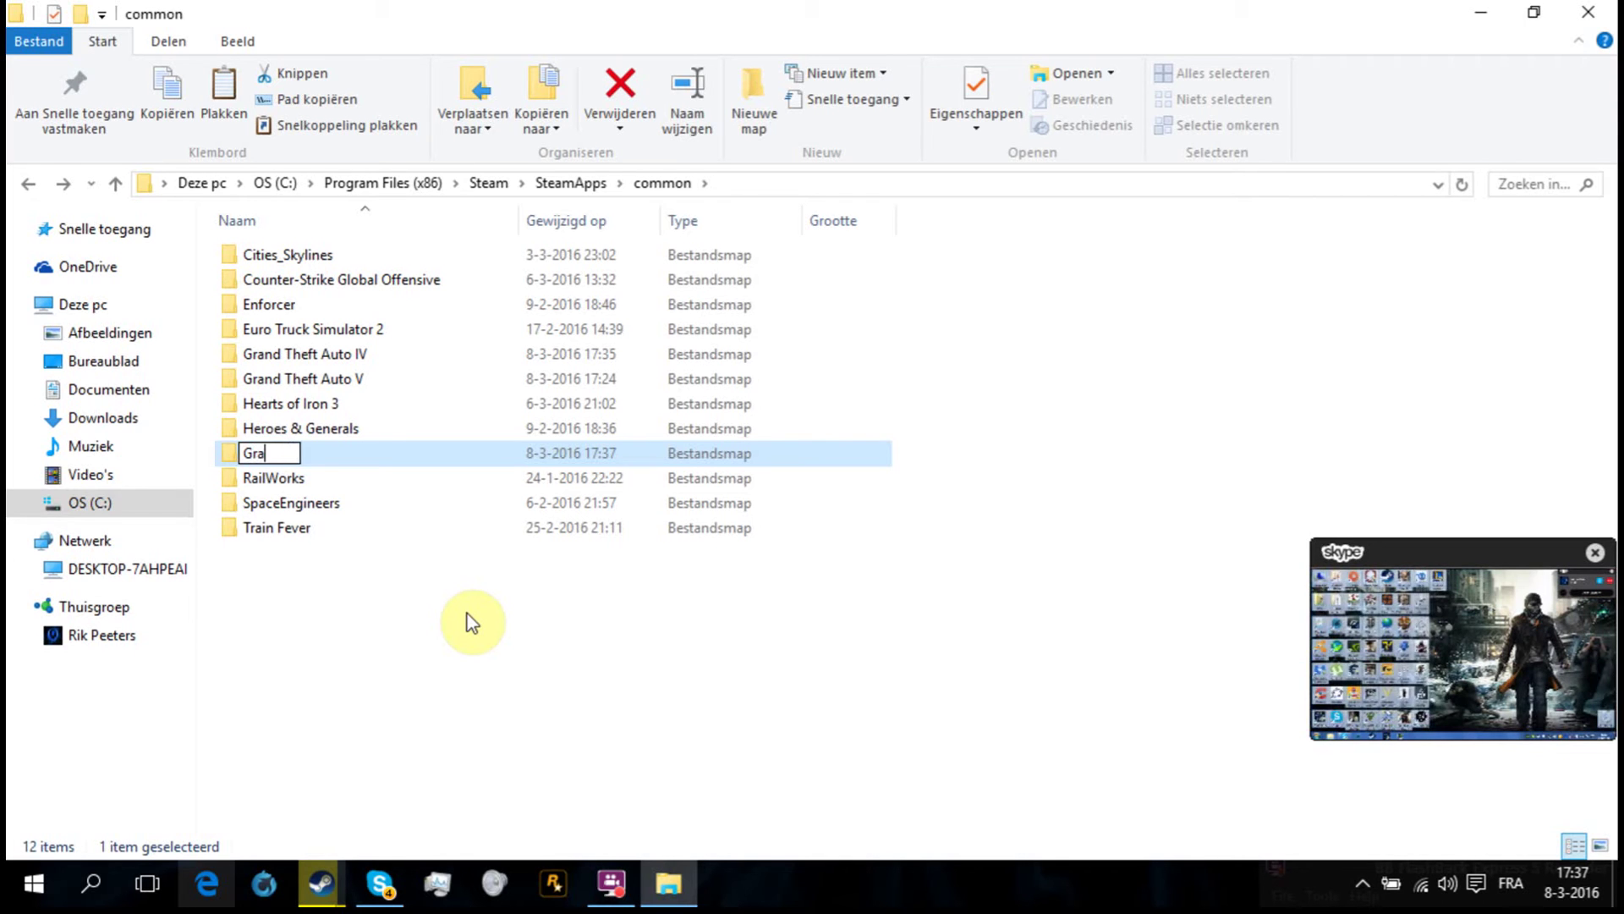
text(nd )
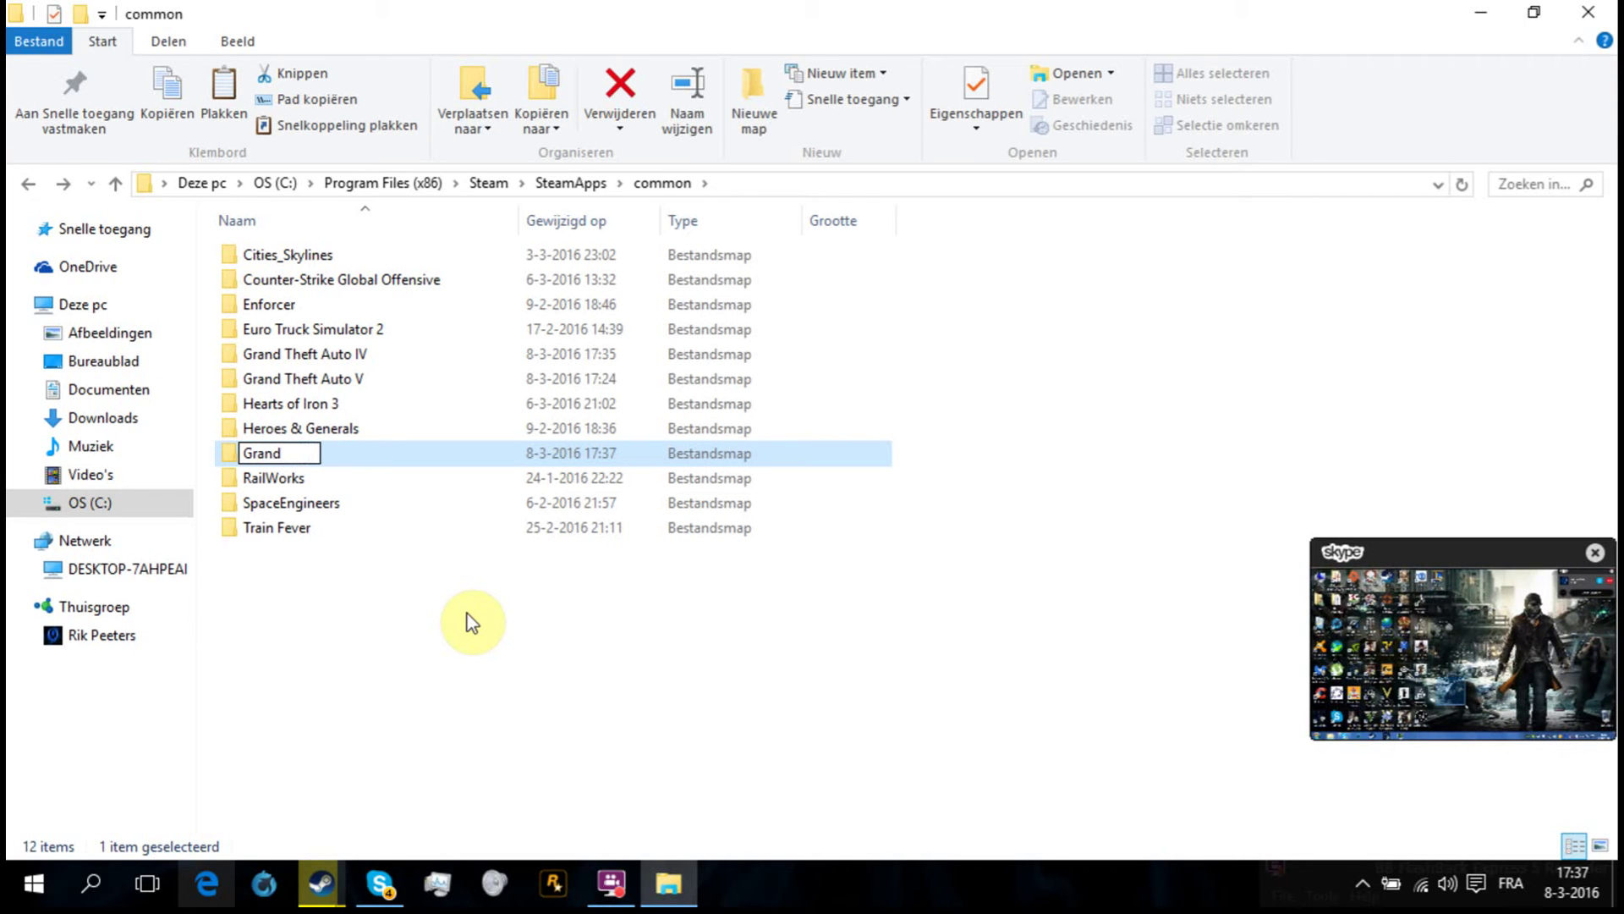
text(he)
key(BackSpace)
key(BackSpace)
text(Theft)
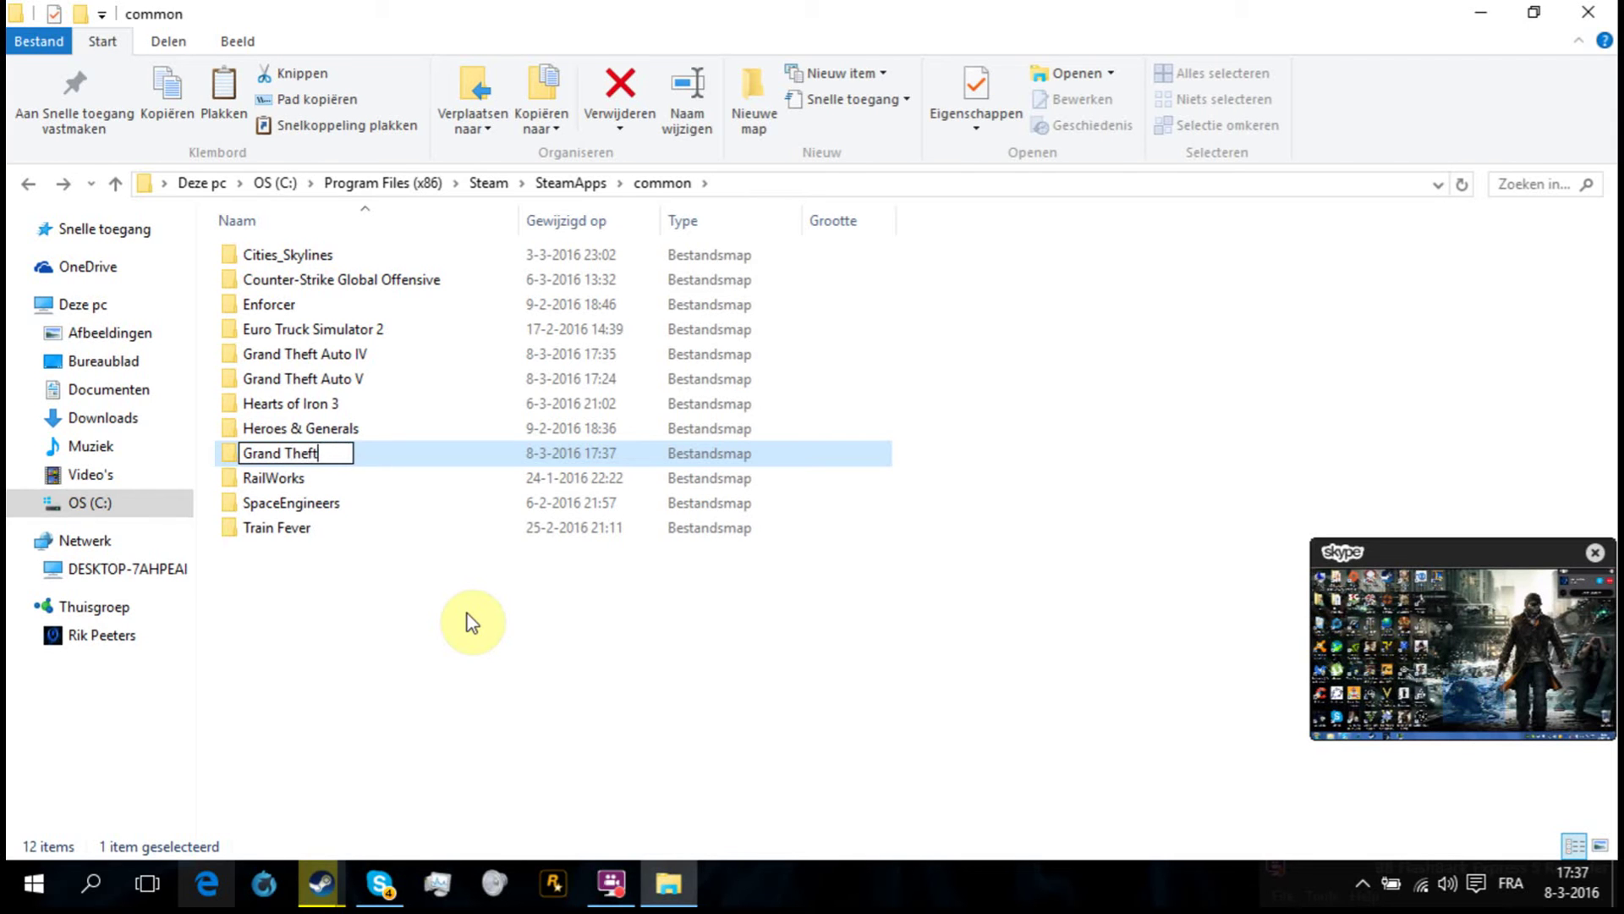
text( AUT)
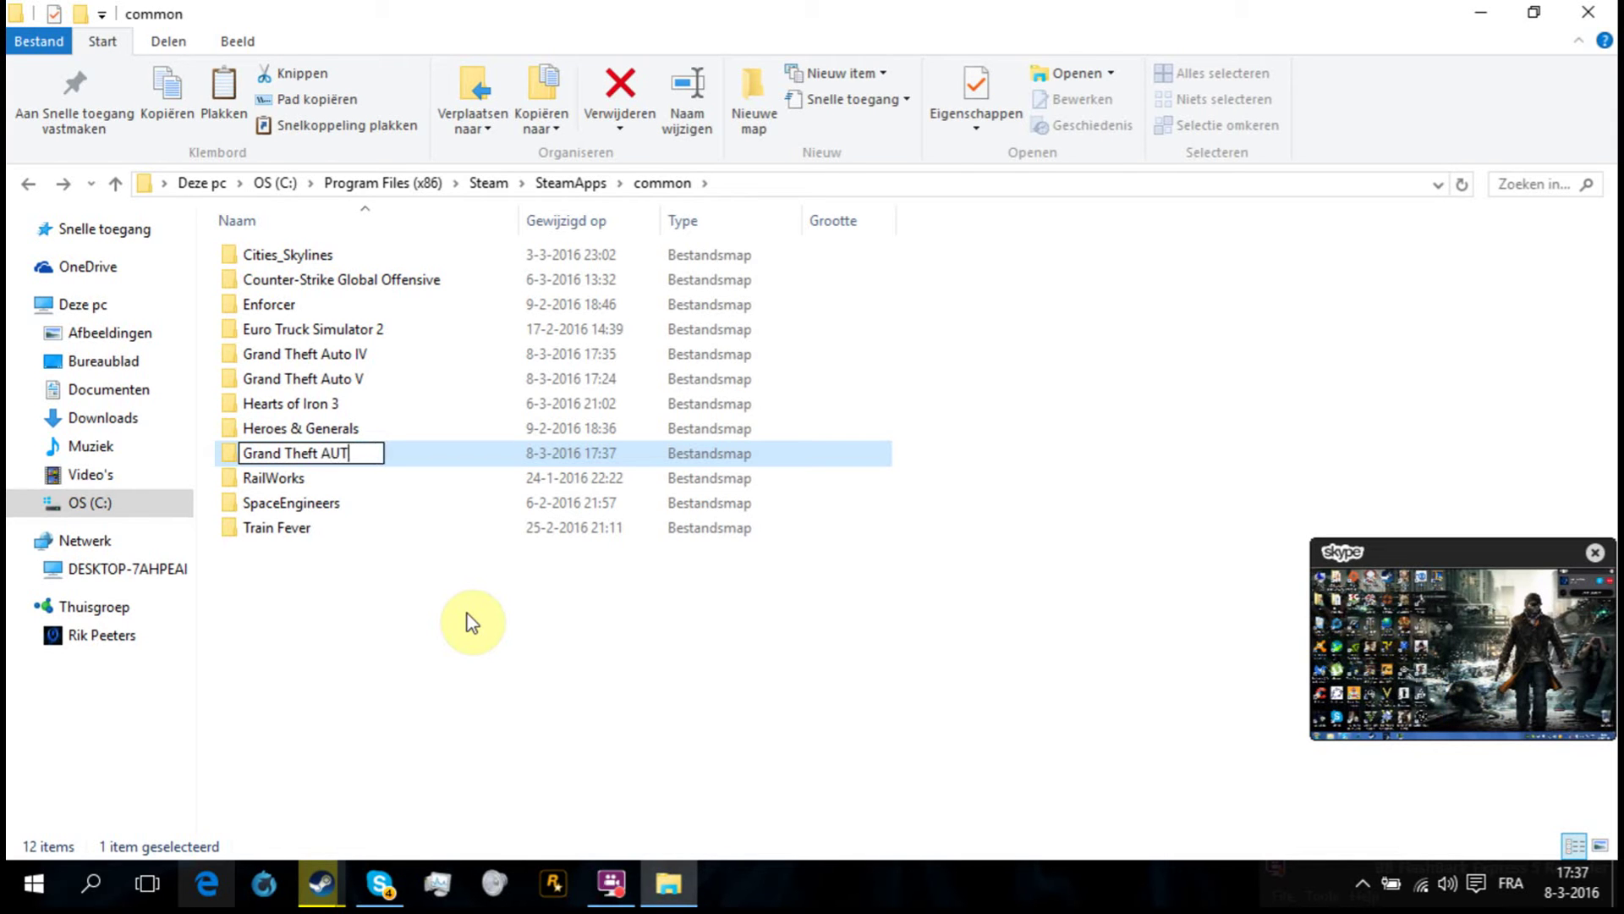
key(BackSpace)
key(BackSpace)
text(ut)
key(BackSpace)
text(to)
text( V)
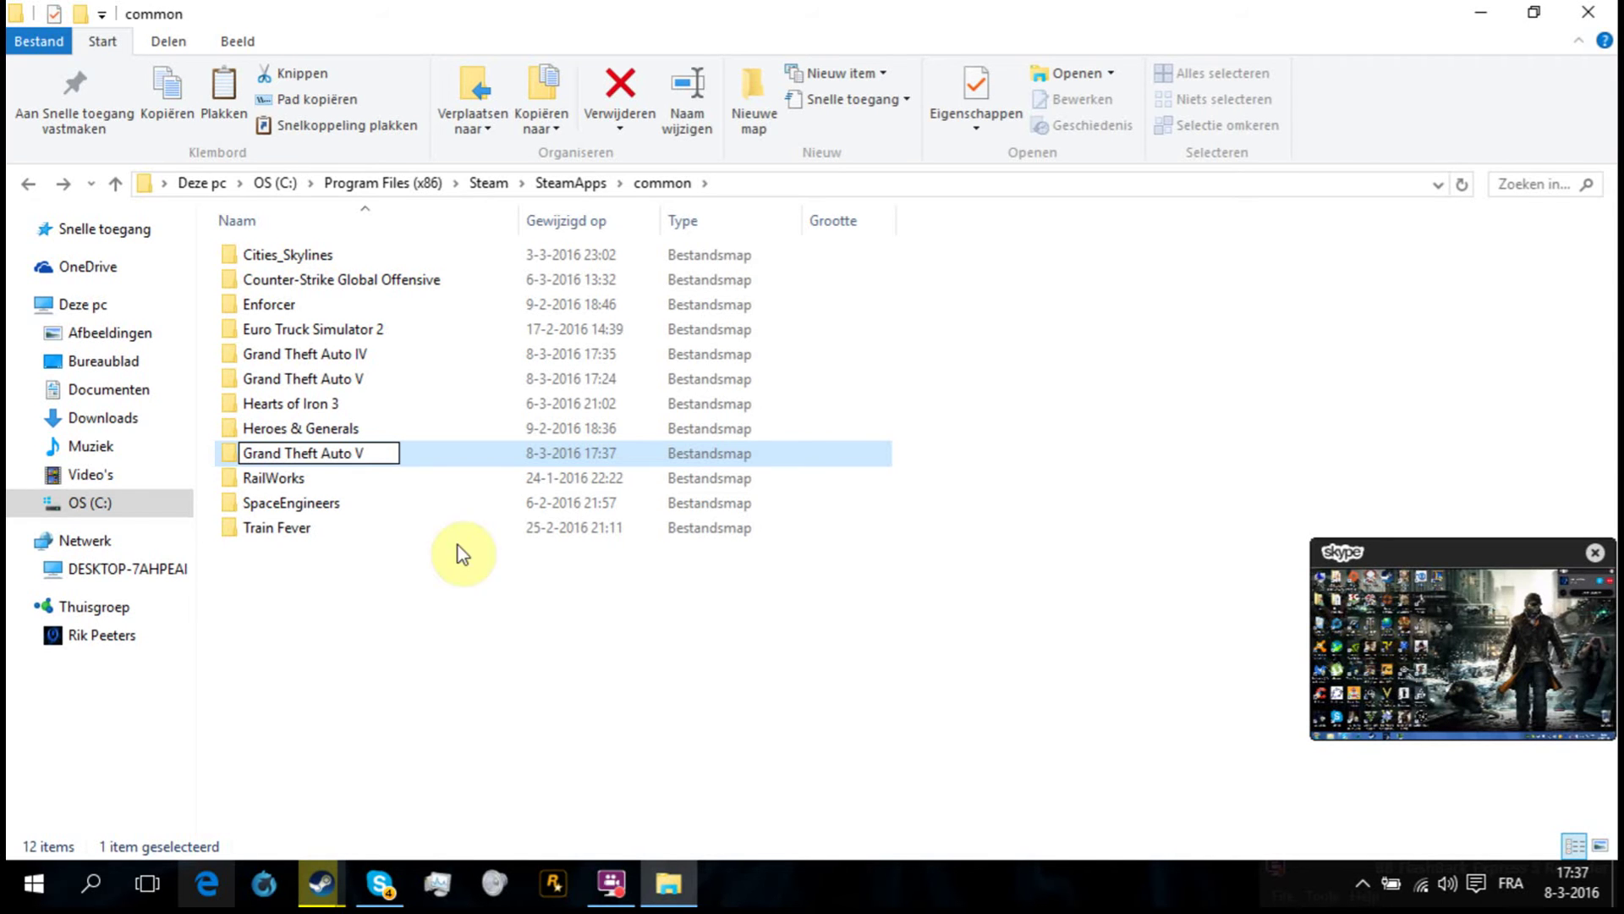
key(Return)
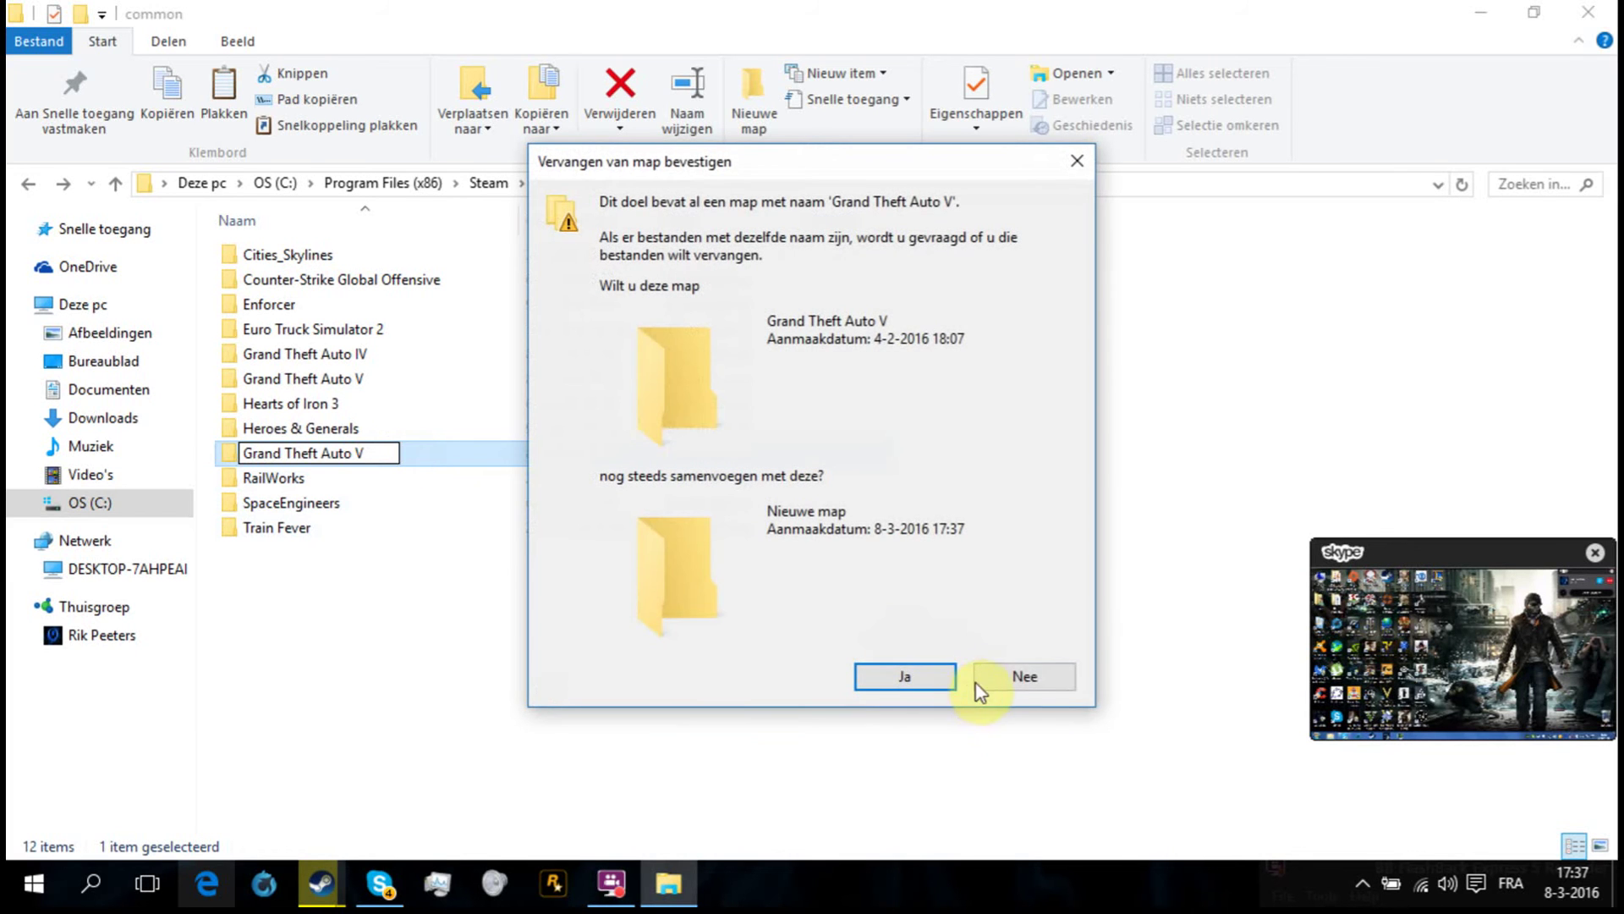
click(1015, 679)
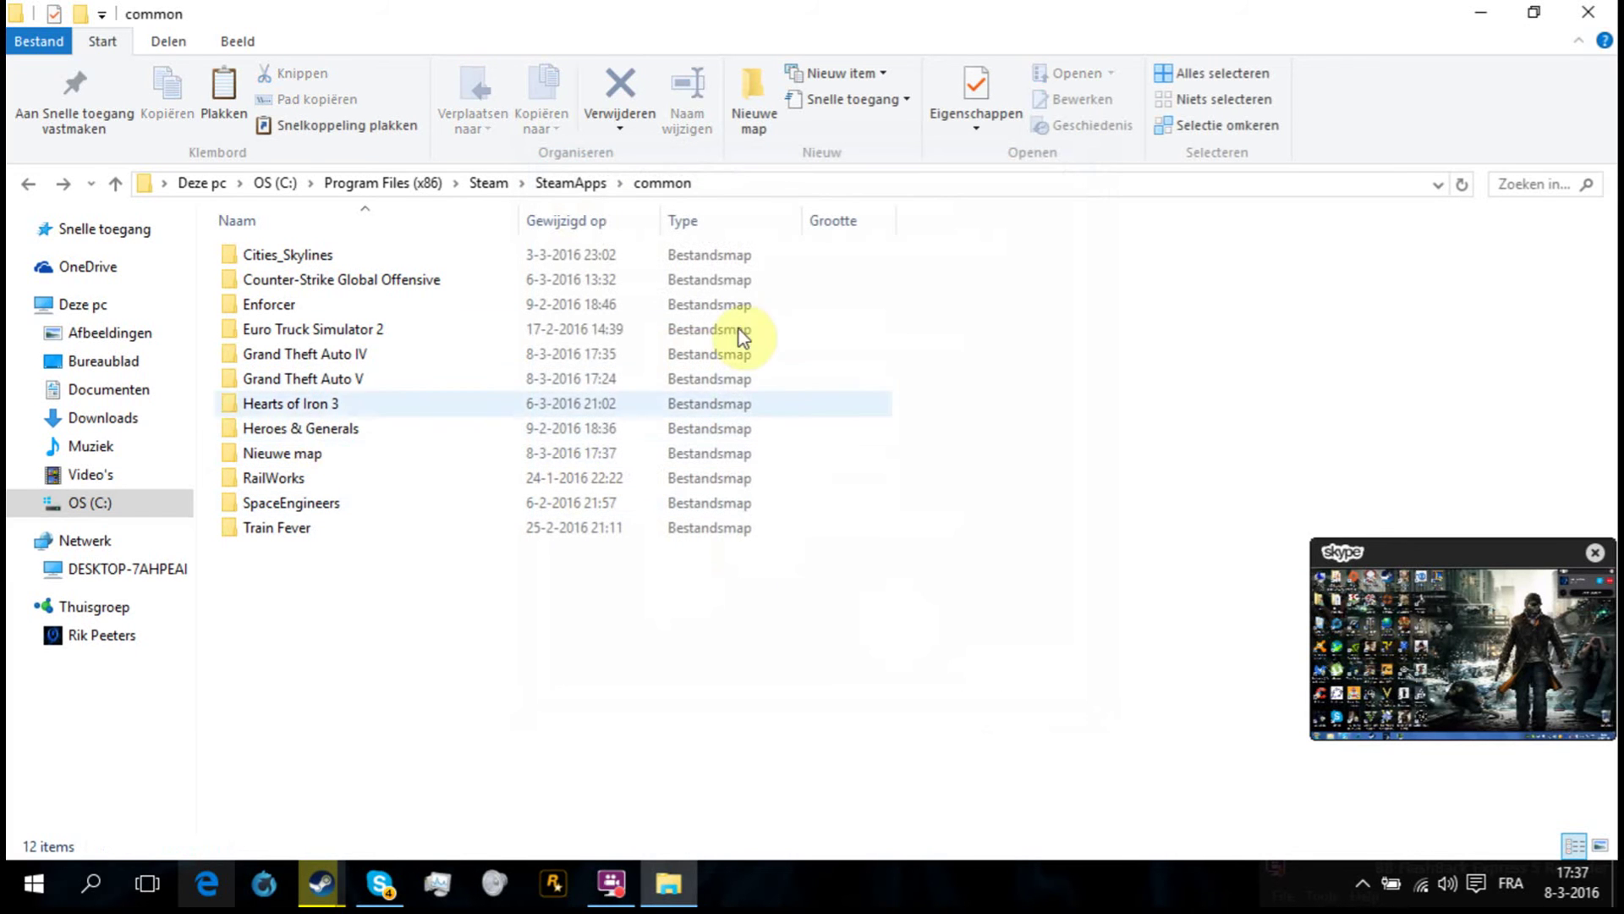
- Reopen the Grand Theft Auto V folder, then bring up the Skype call window
double_click(372, 382)
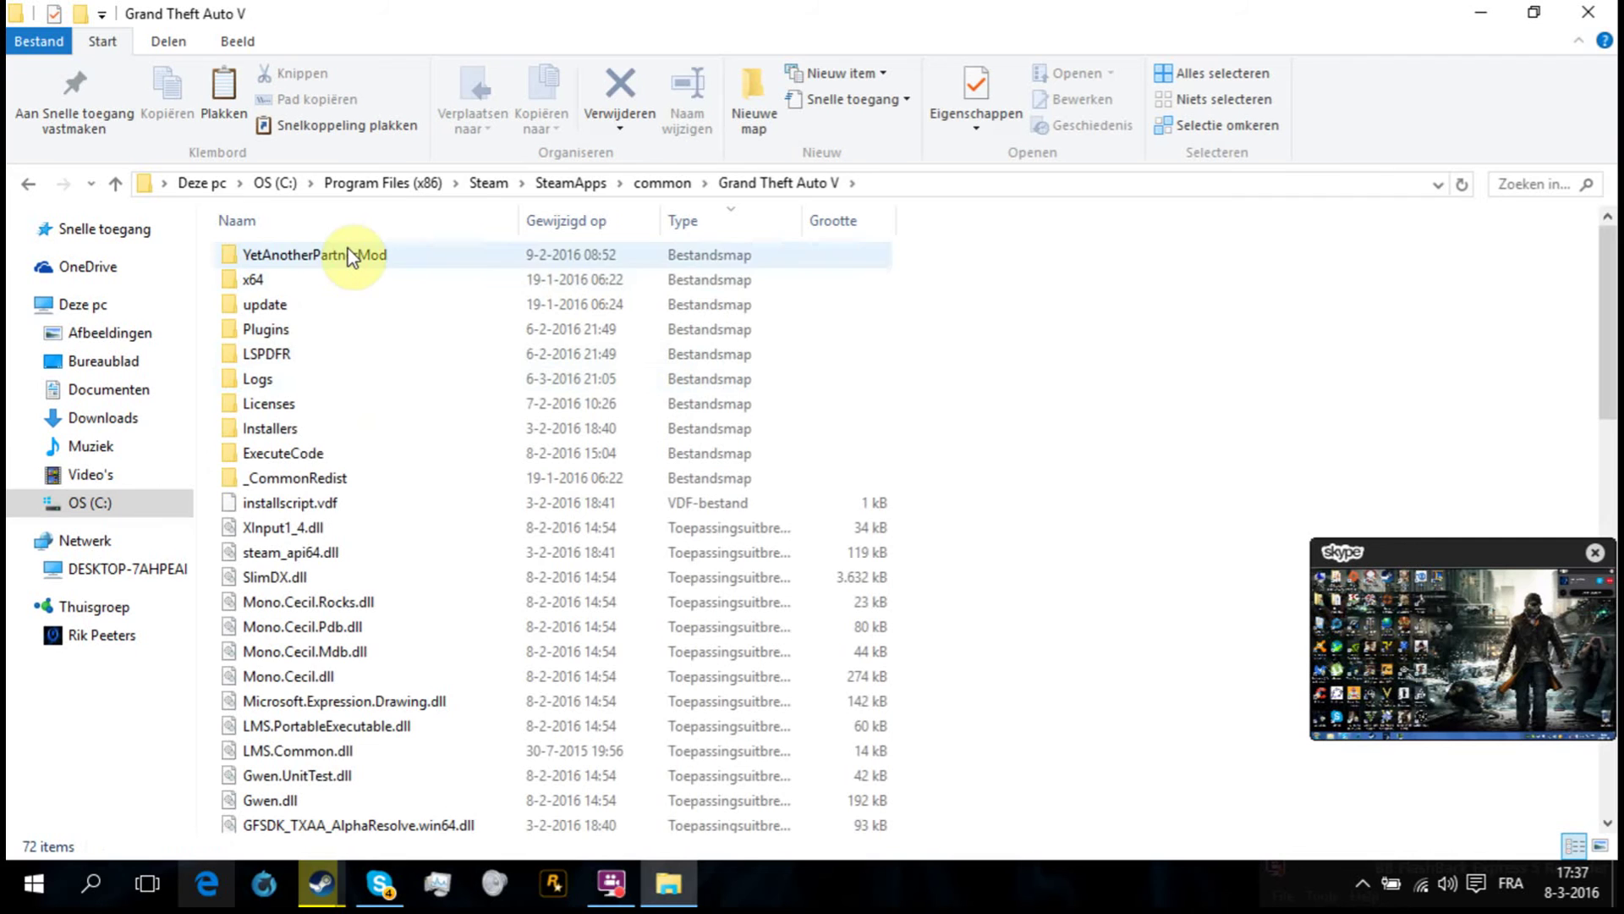
scroll(470, 699, down, 3)
scroll(471, 706, down, 1)
scroll(330, 360, down, 7)
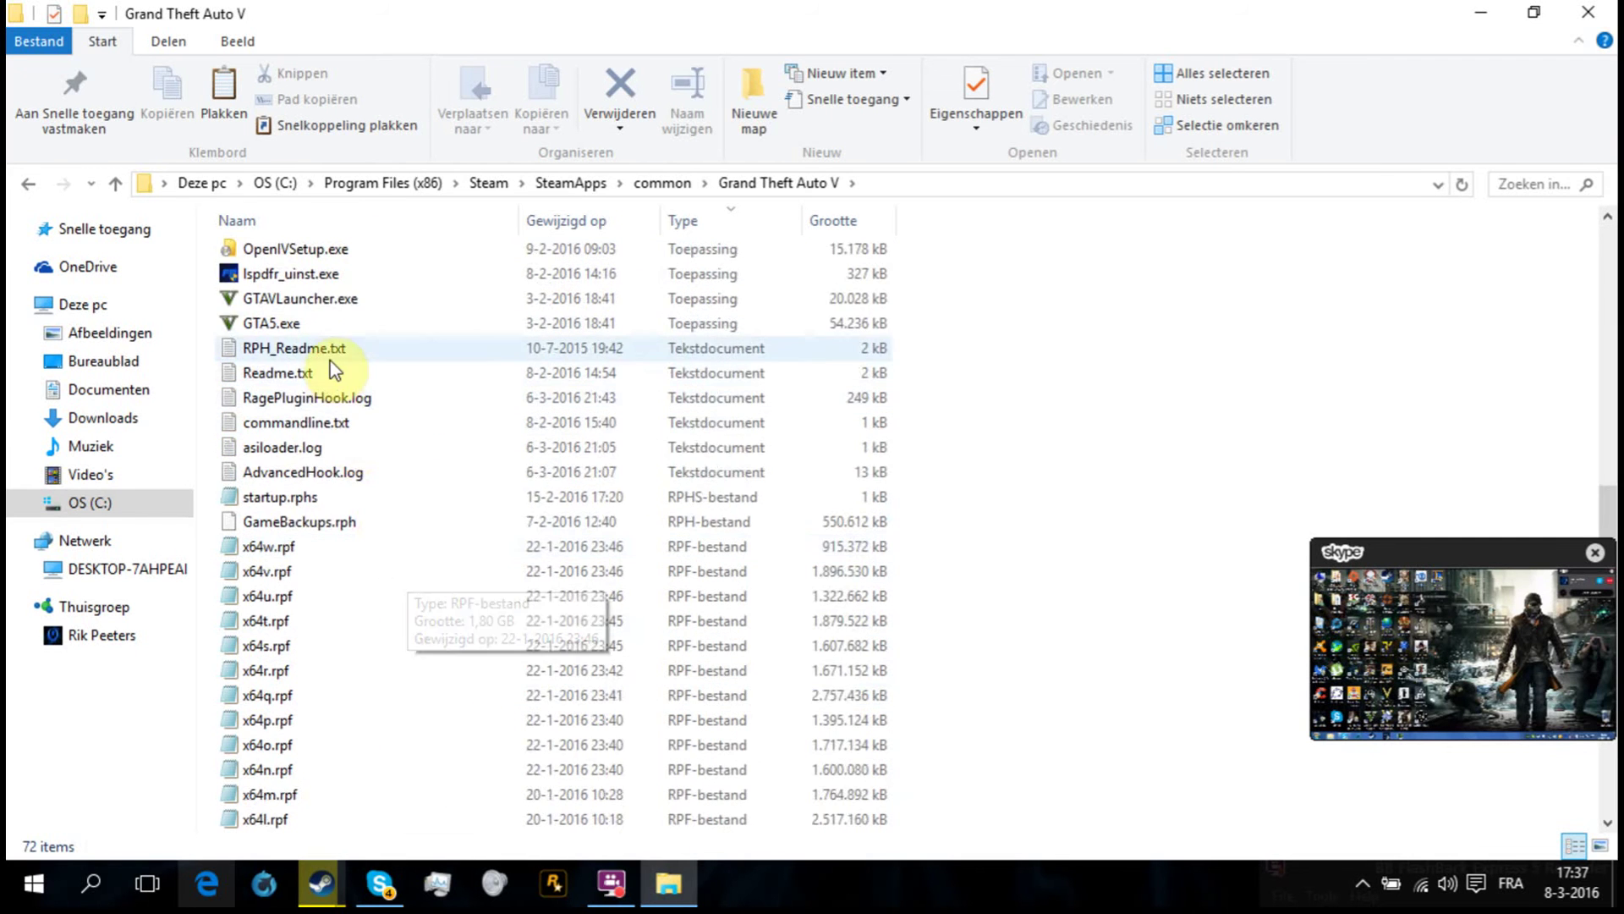
scroll(465, 655, down, 5)
scroll(549, 473, up, 6)
scroll(537, 465, up, 5)
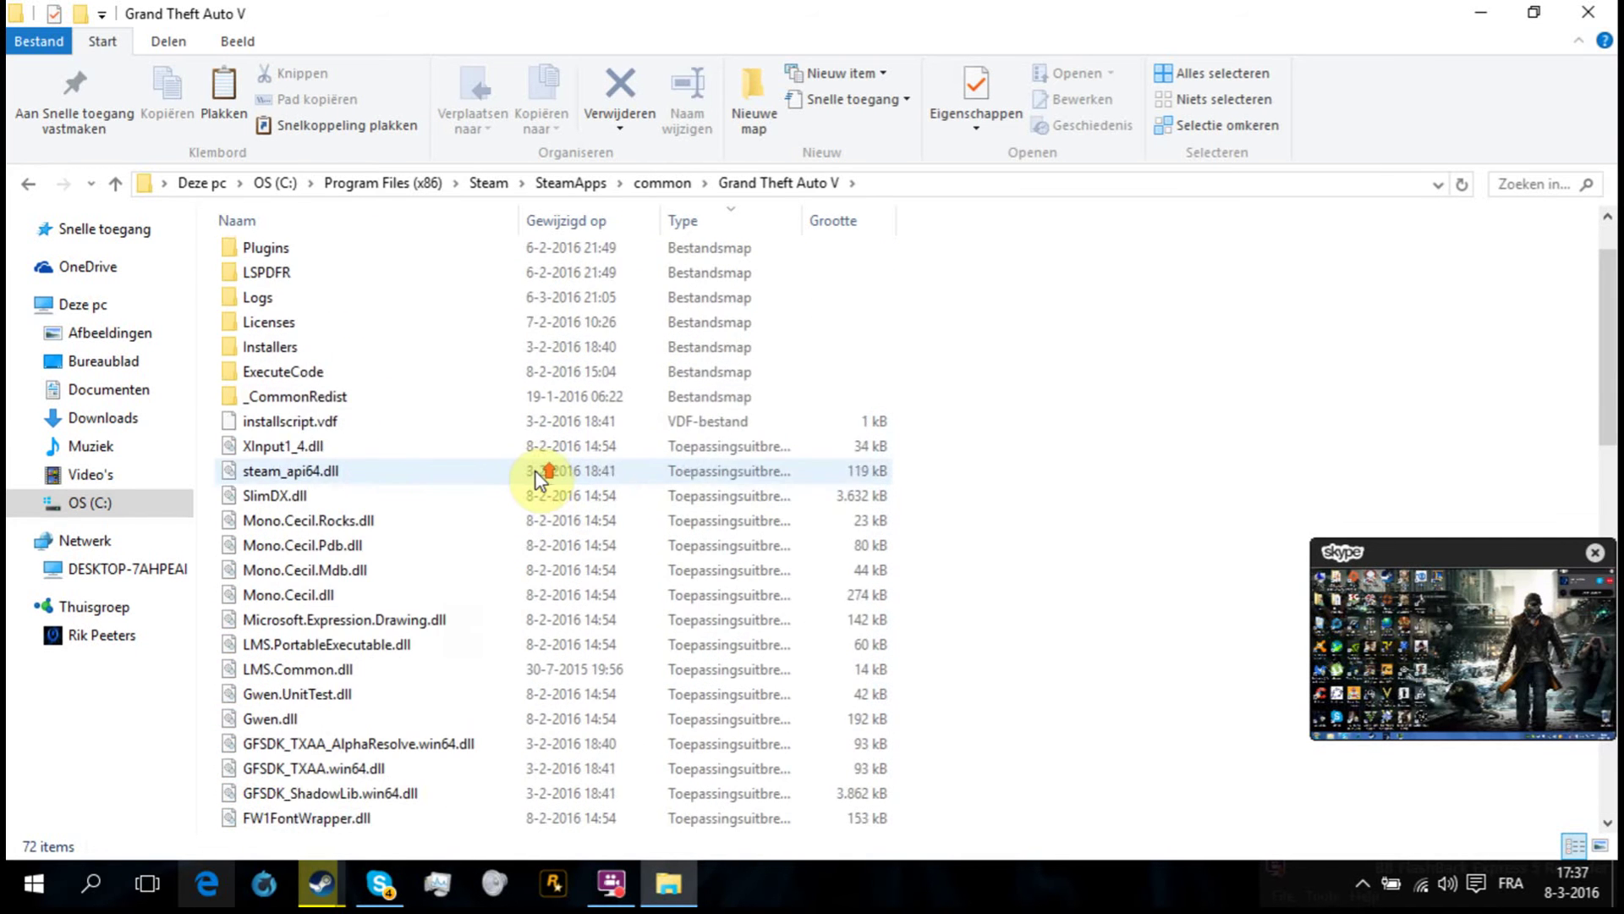
scroll(534, 462, up, 2)
scroll(398, 305, down, 1)
scroll(398, 304, down, 5)
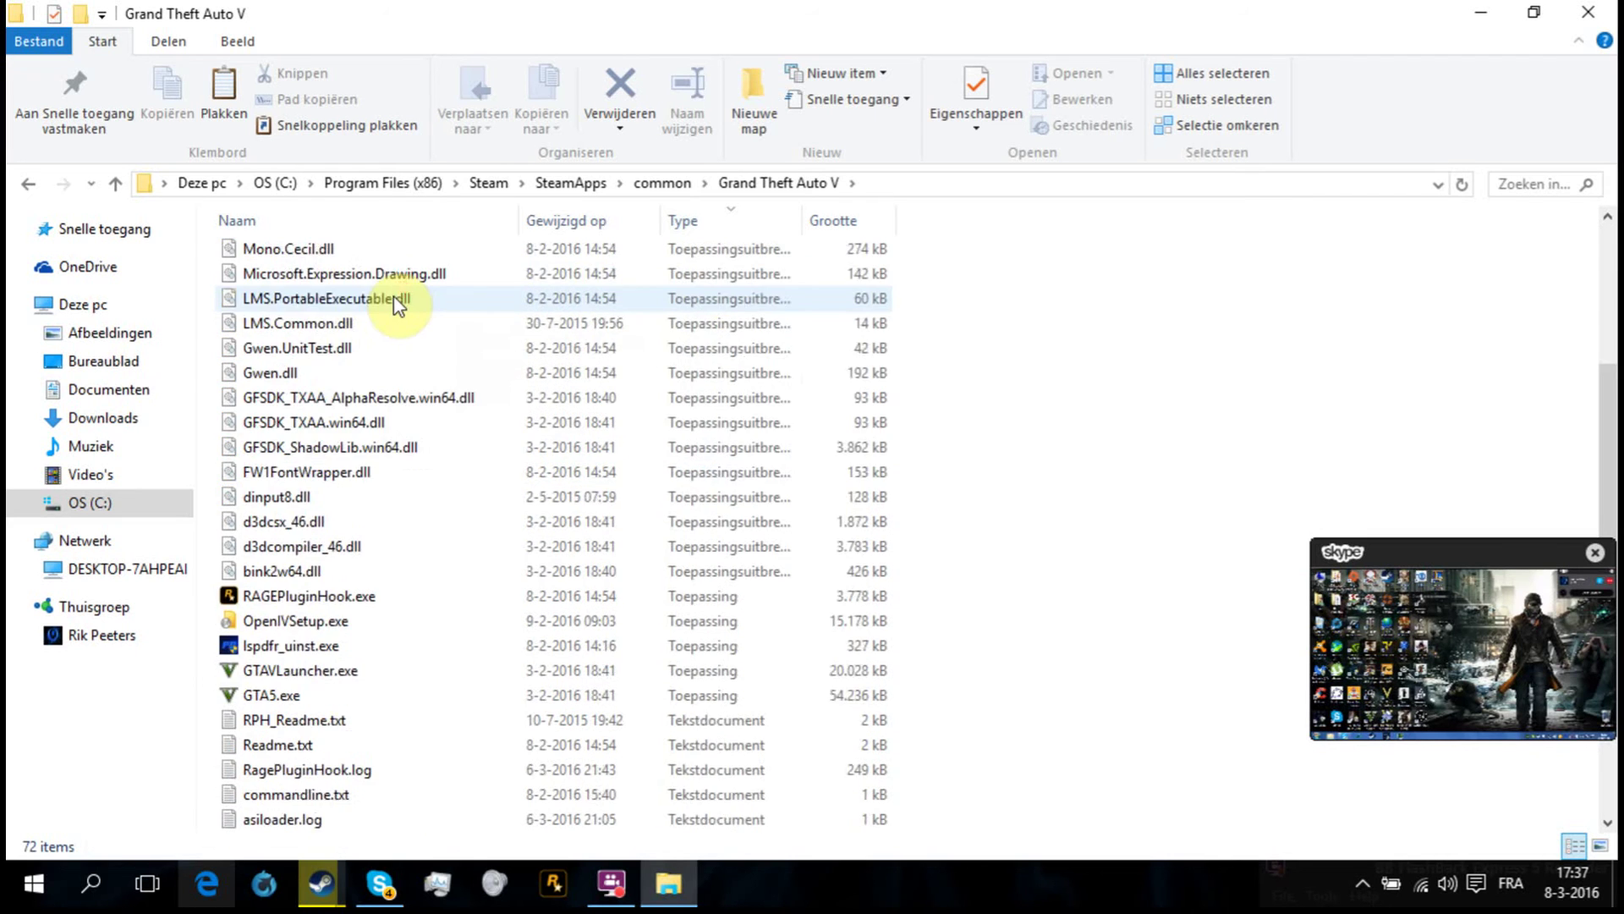
scroll(354, 334, down, 6)
scroll(379, 450, up, 2)
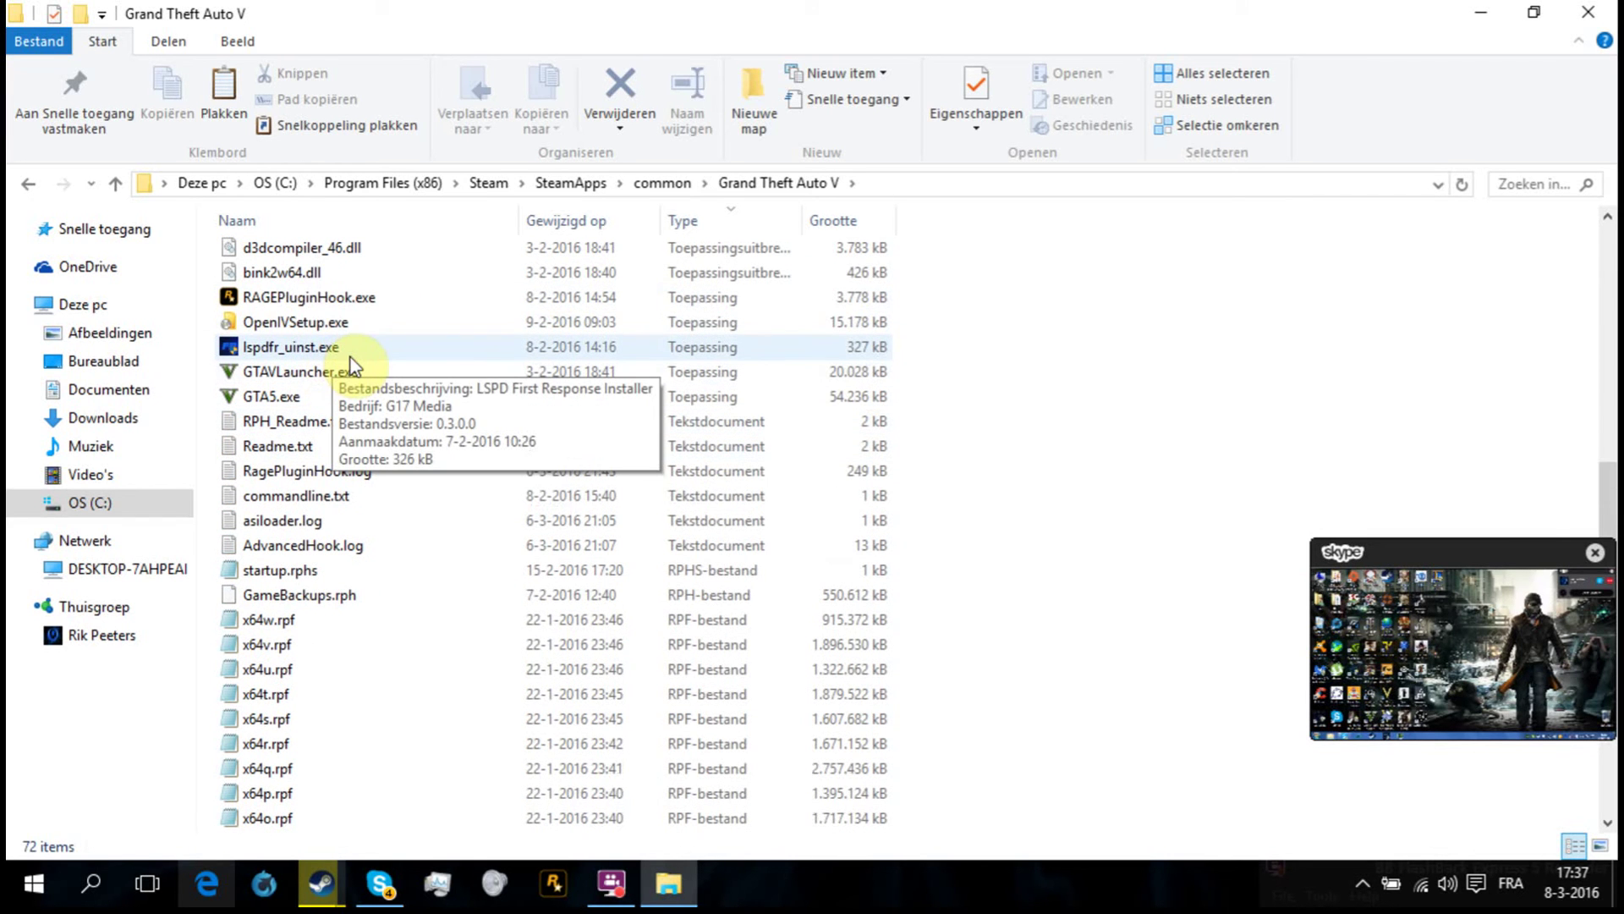
scroll(354, 355, up, 4)
scroll(353, 354, up, 4)
scroll(353, 355, up, 2)
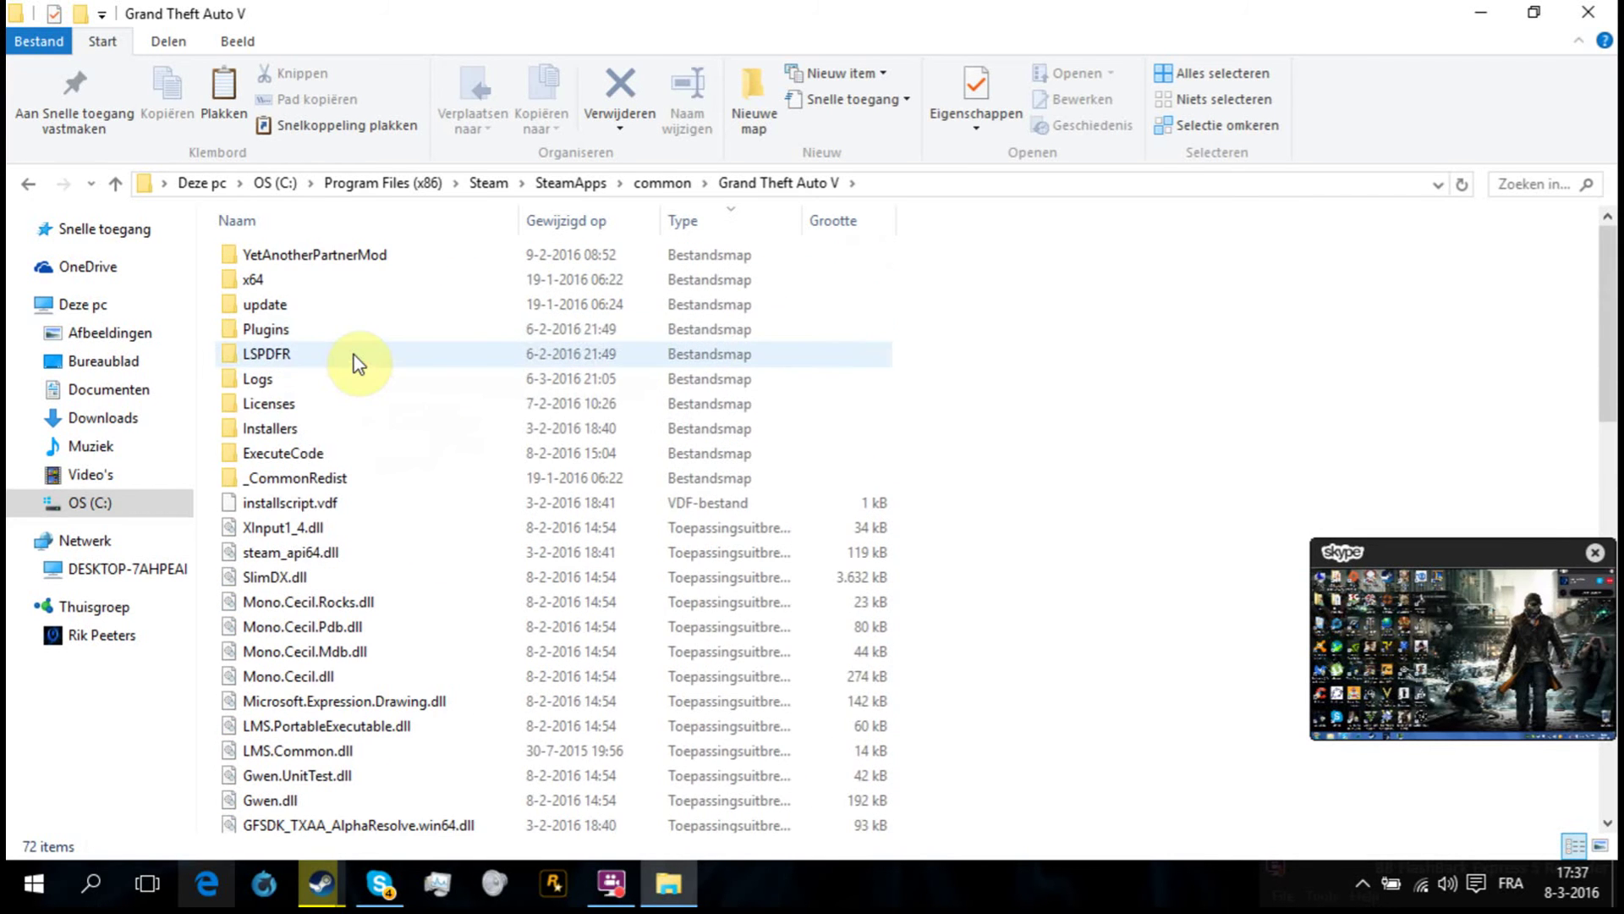
click(1416, 564)
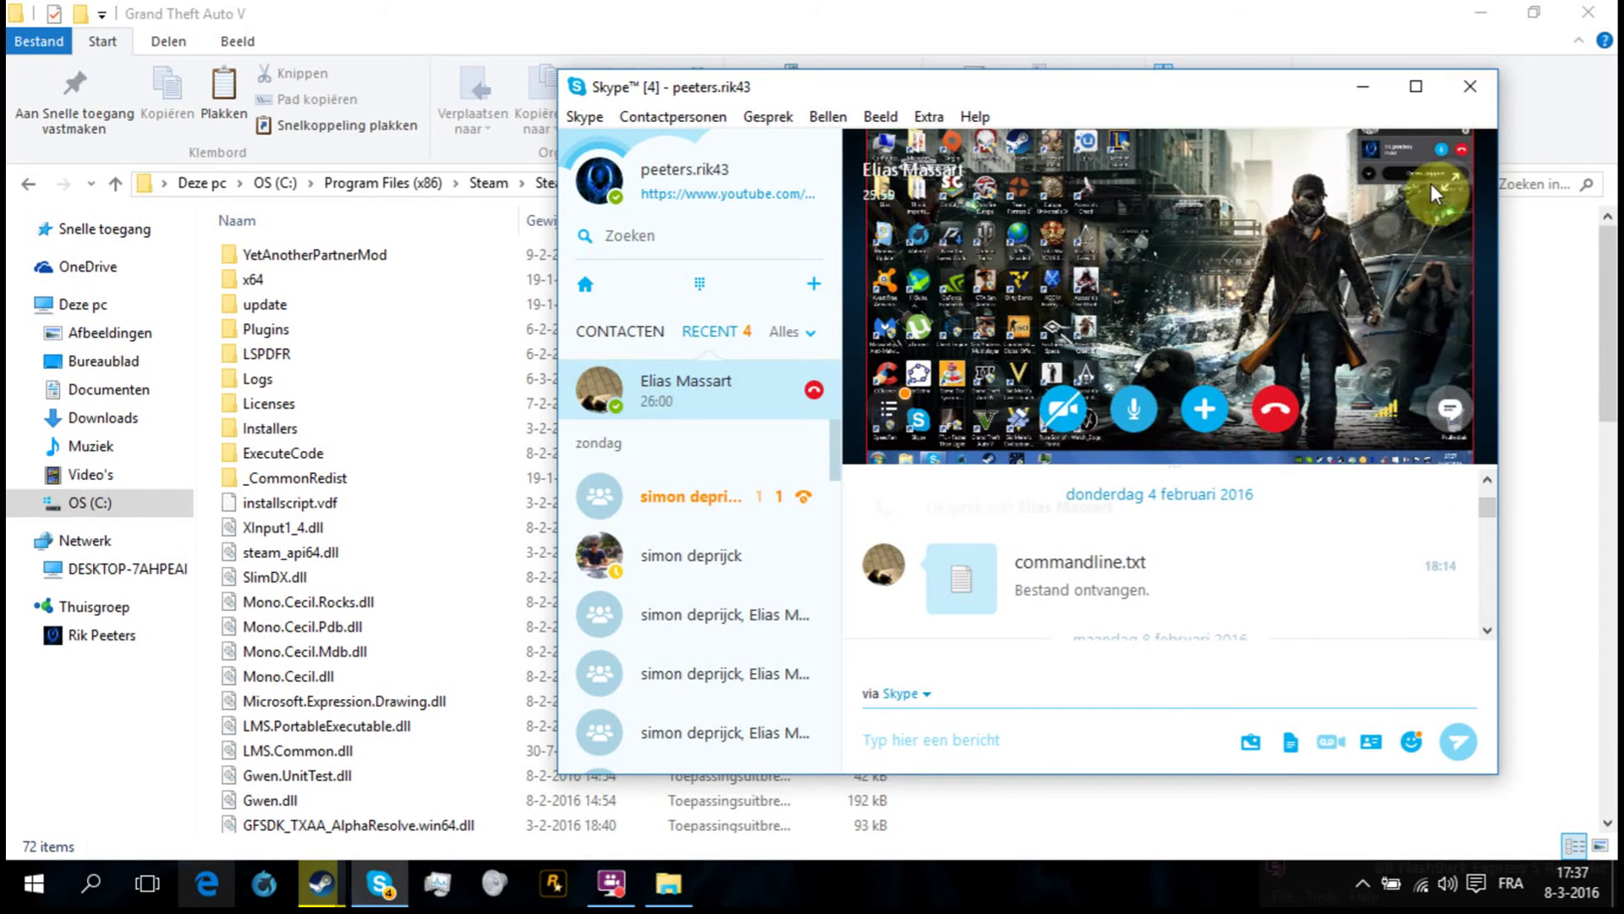
- View the friend's shared game folder in the maximized Skype call, then switch back to another program
click(1457, 191)
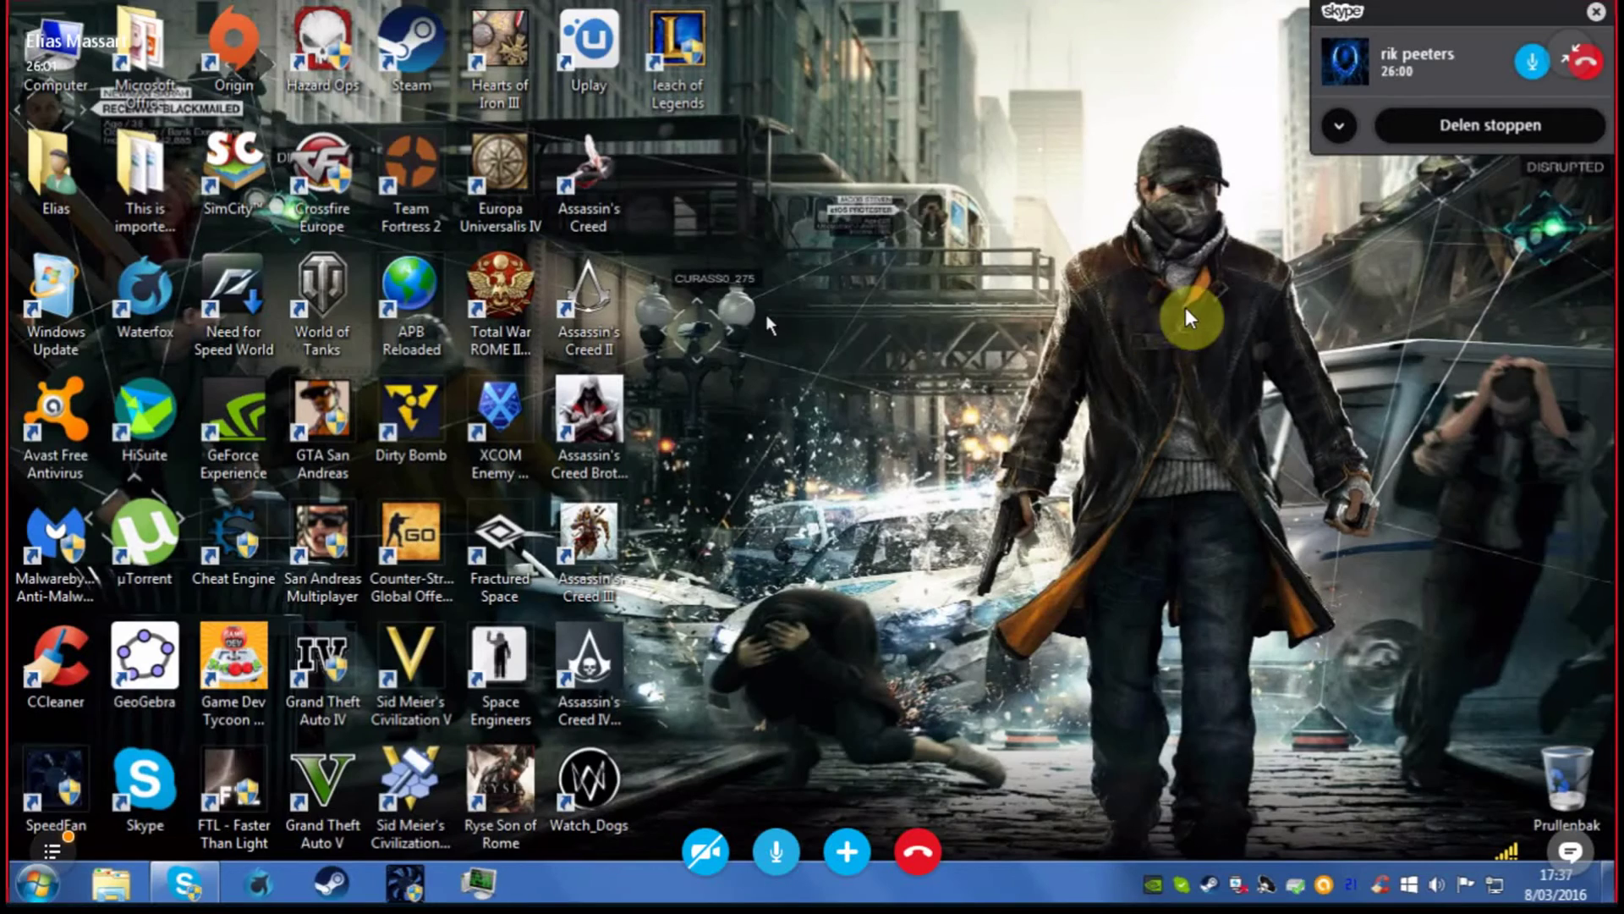
click(1584, 63)
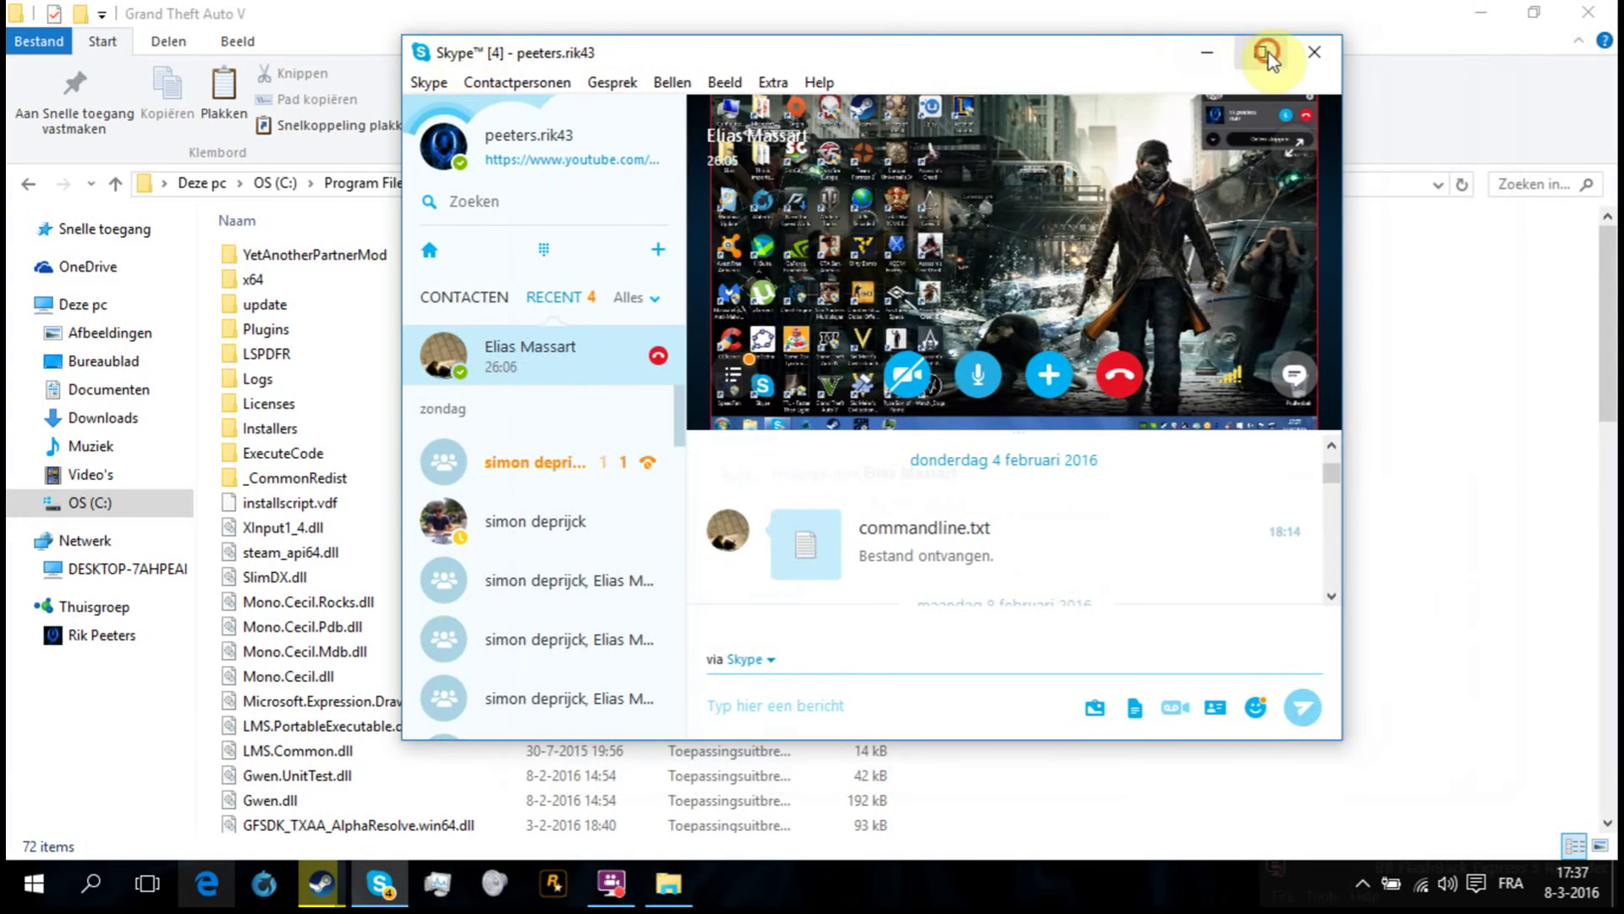
click(1265, 54)
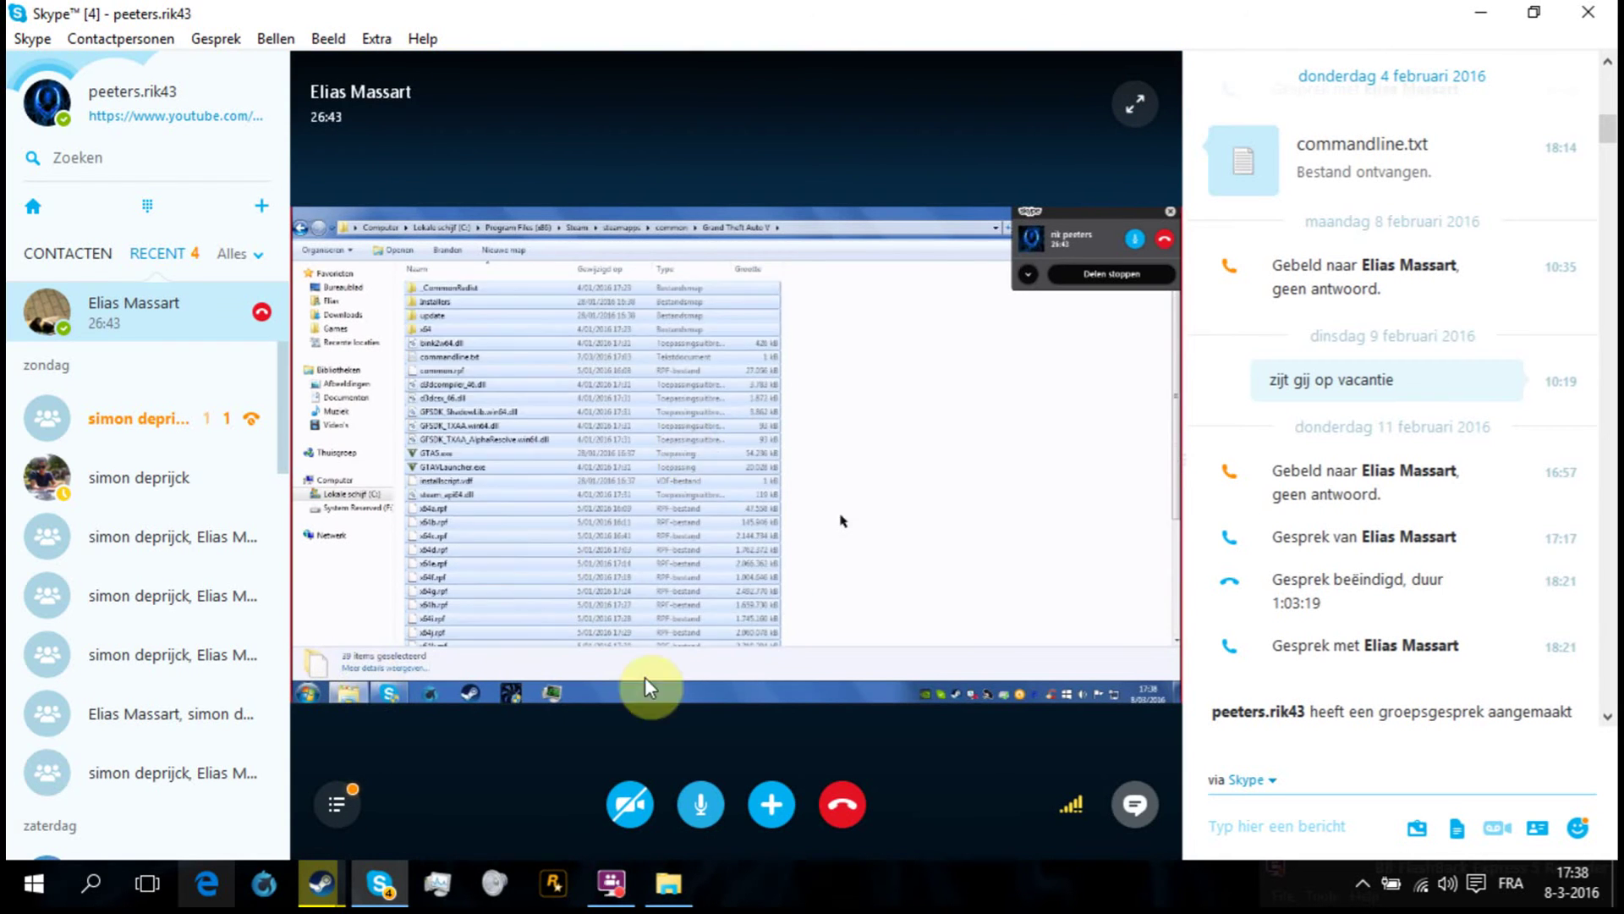
click(352, 884)
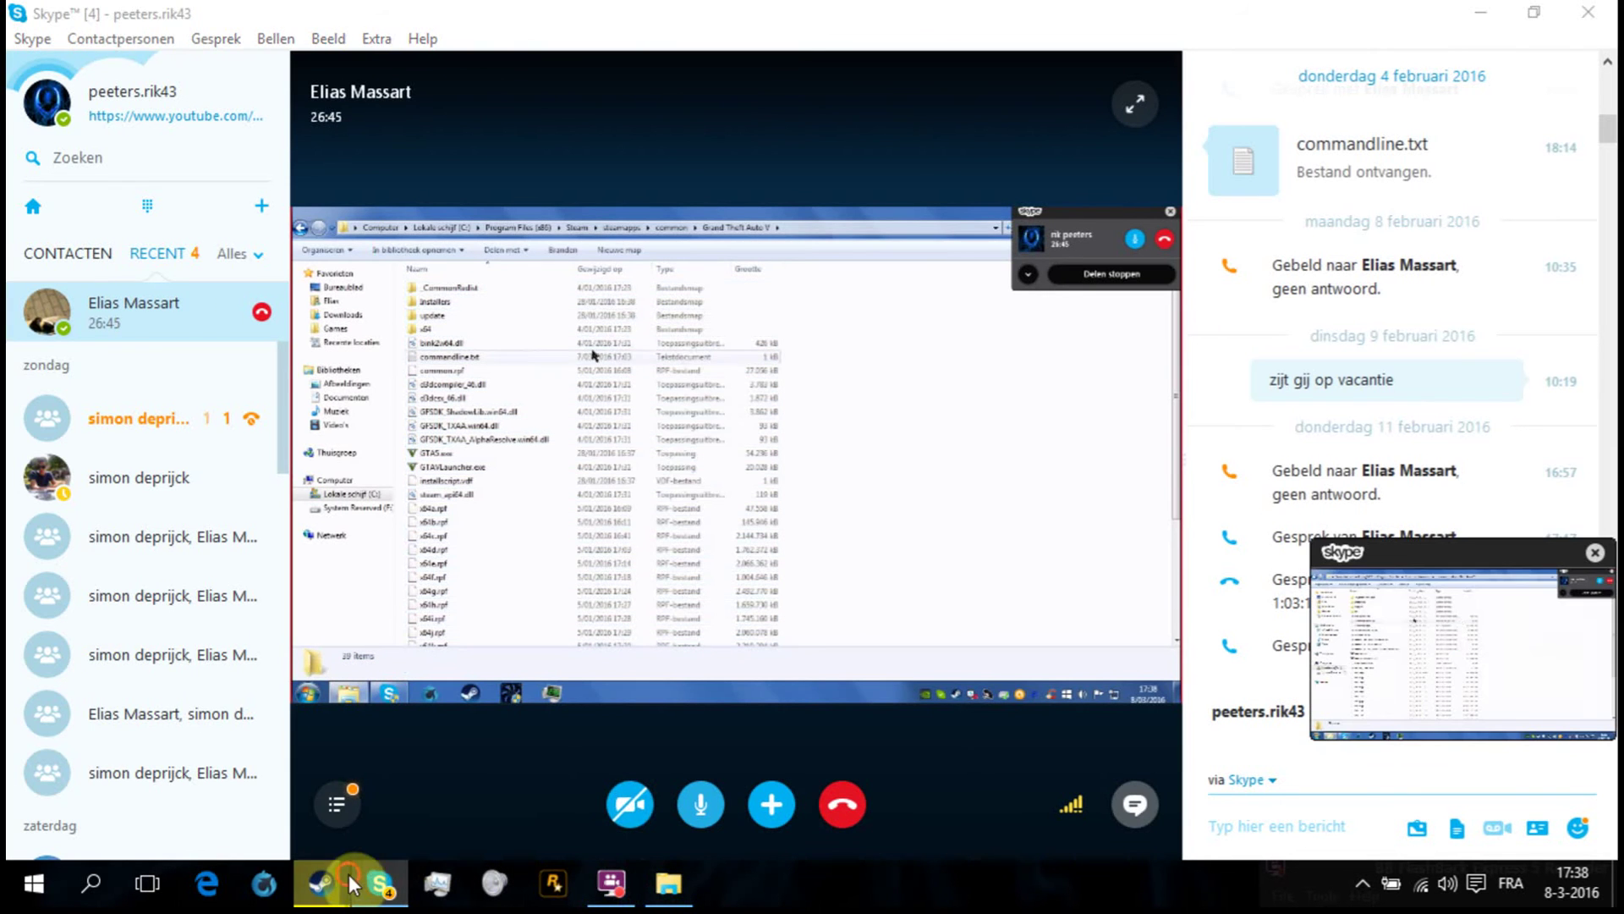
- Show the Grand Theft Auto V folder window with the call preview moved higher up
click(670, 883)
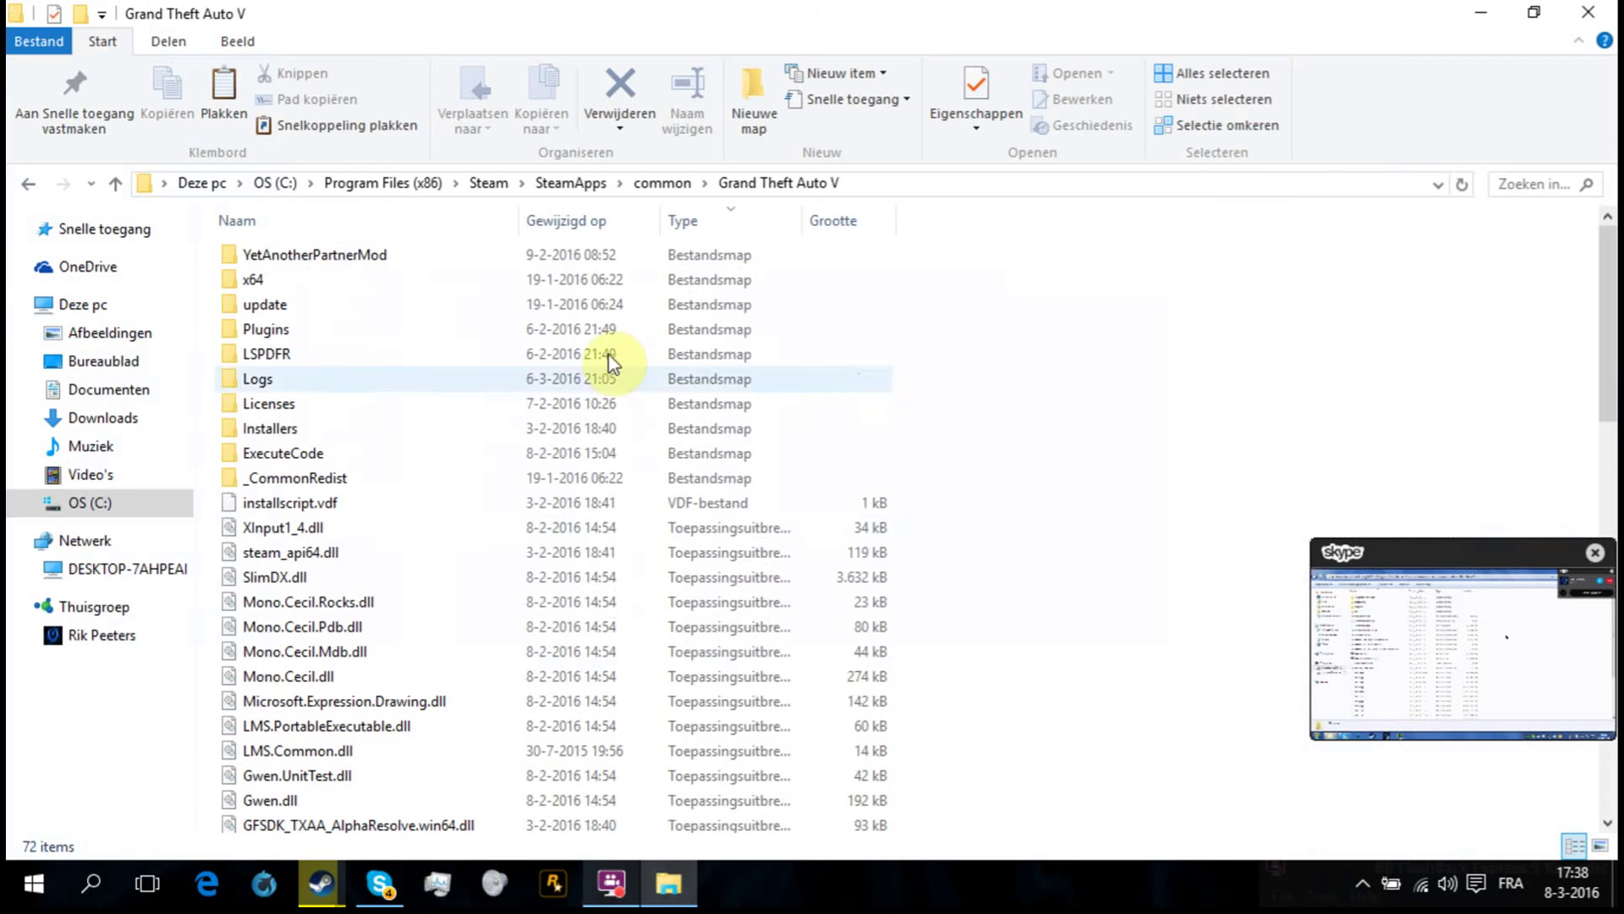
scroll(536, 260, down, 4)
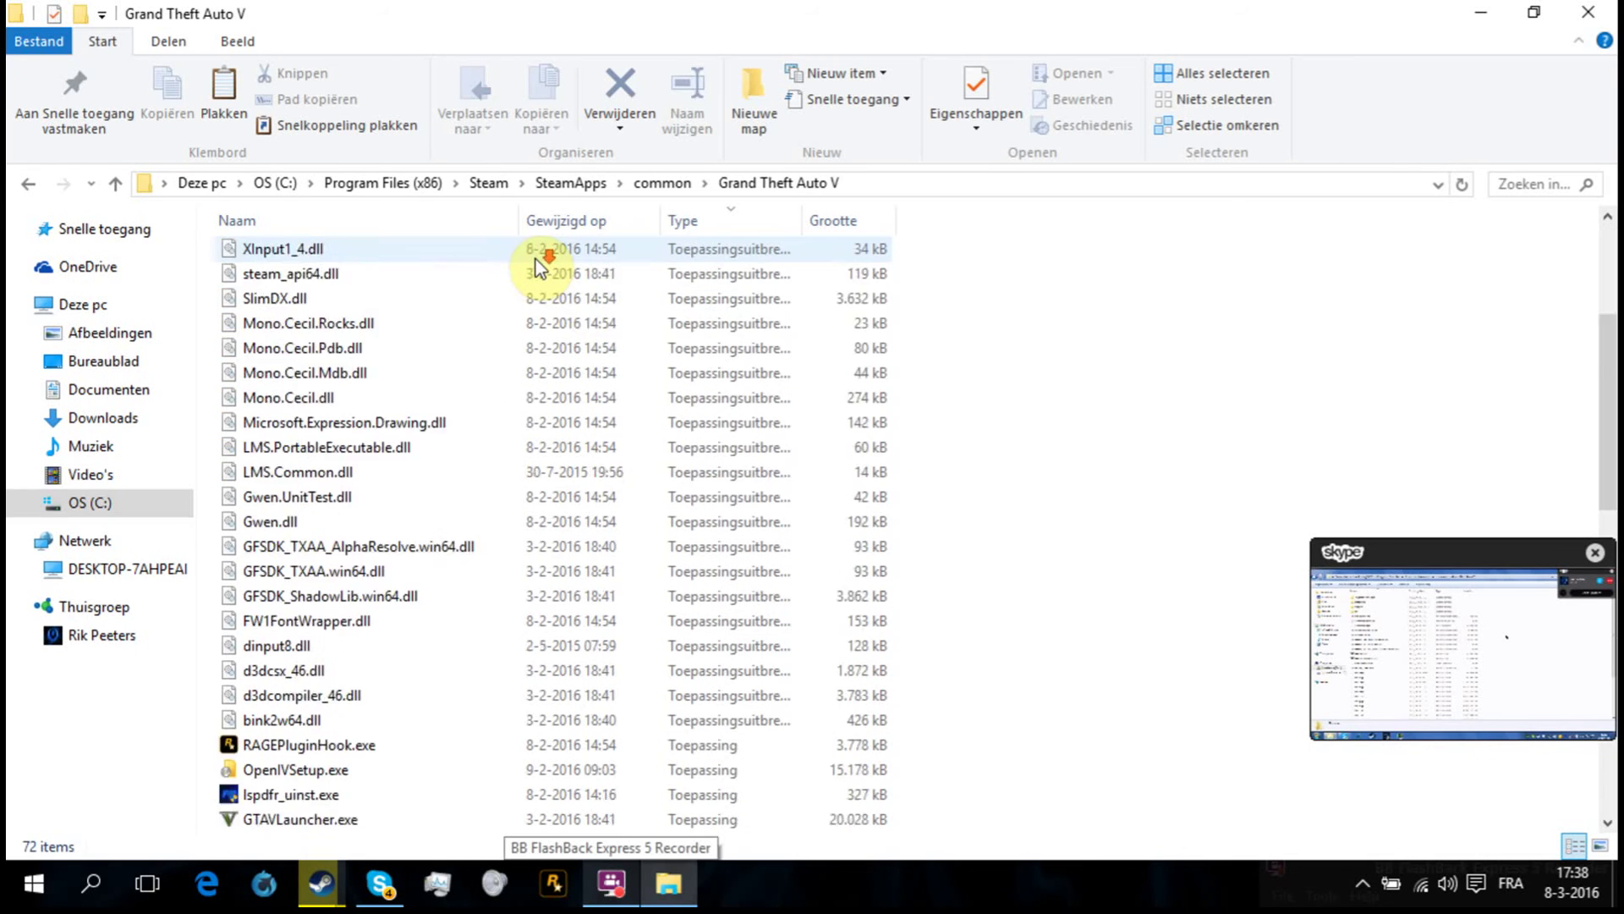
scroll(535, 259, up, 4)
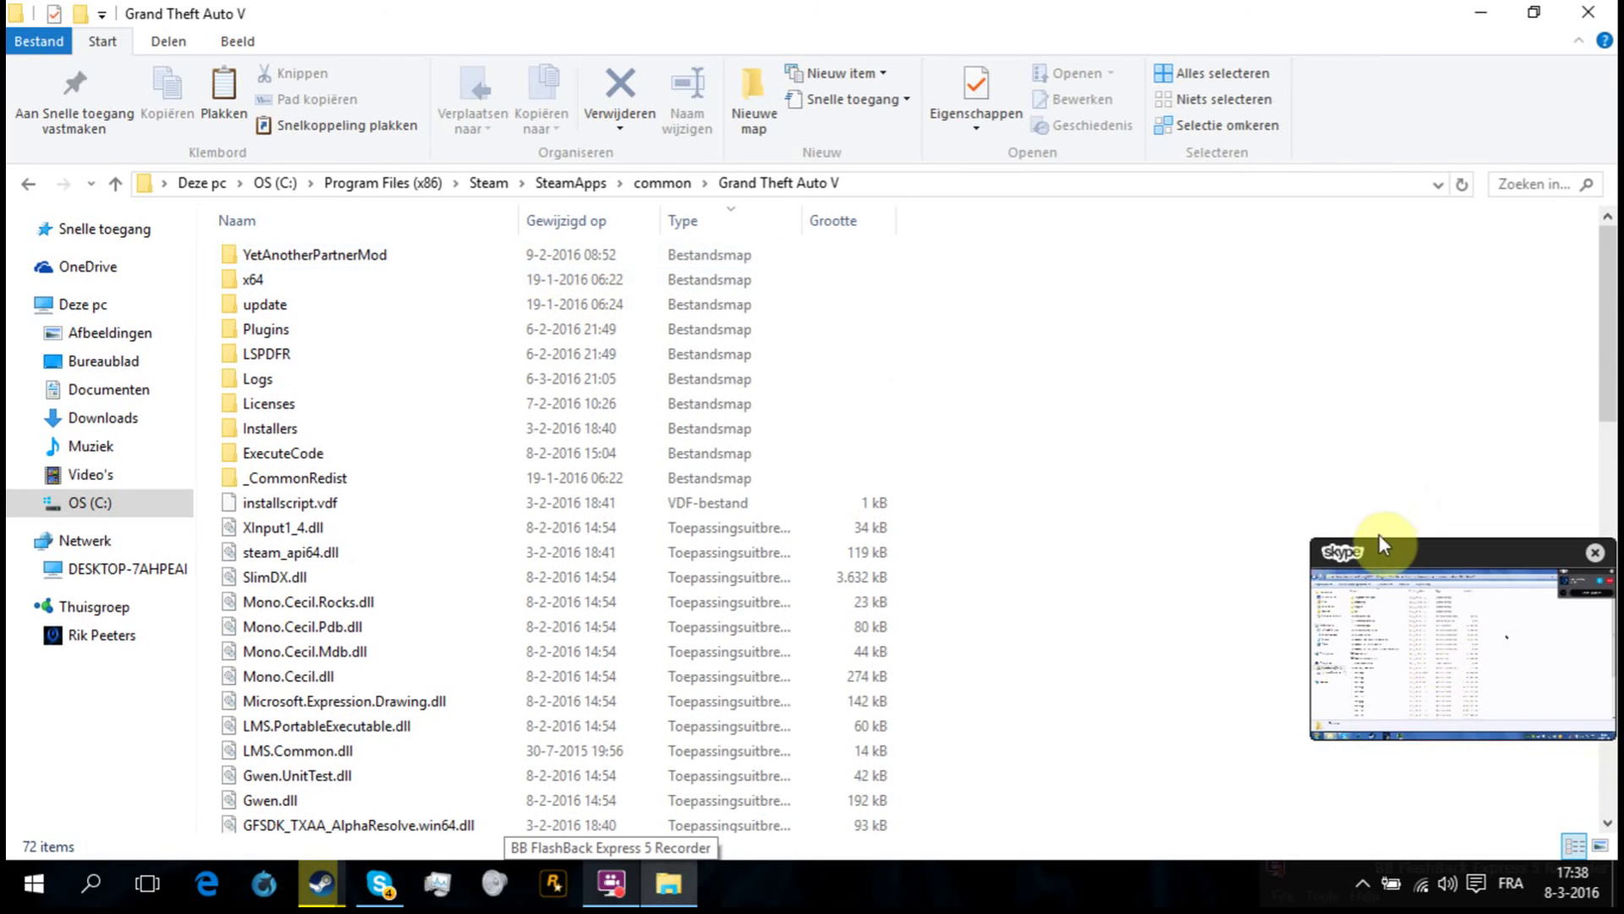
drag(1334, 554, 933, 378)
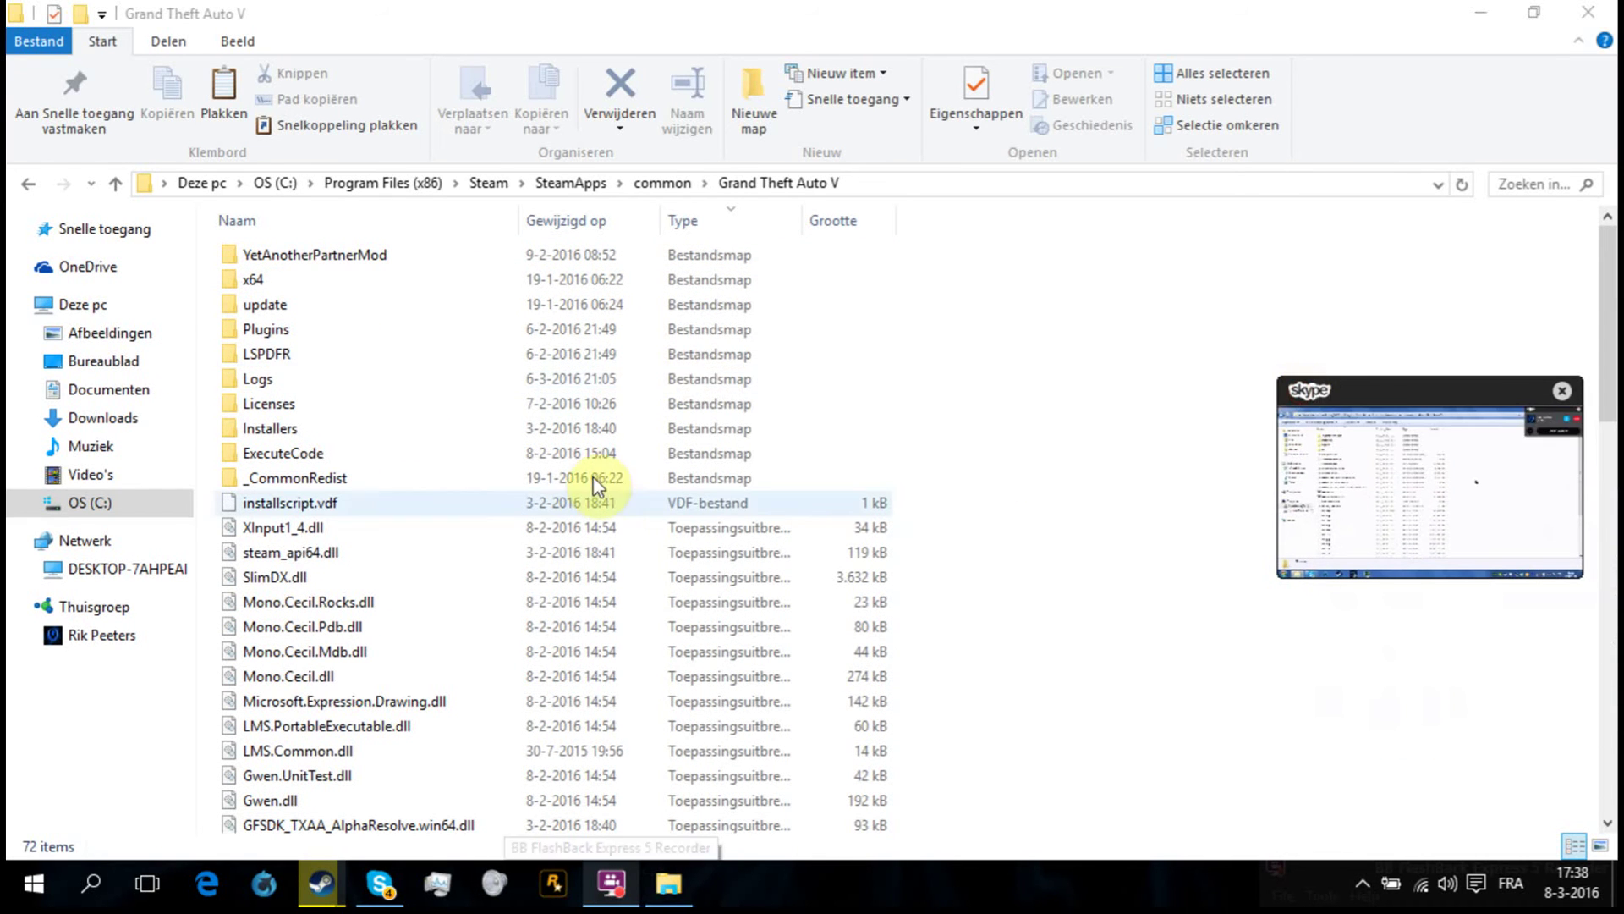
scroll(609, 512, down, 1)
scroll(610, 511, down, 5)
scroll(529, 537, down, 6)
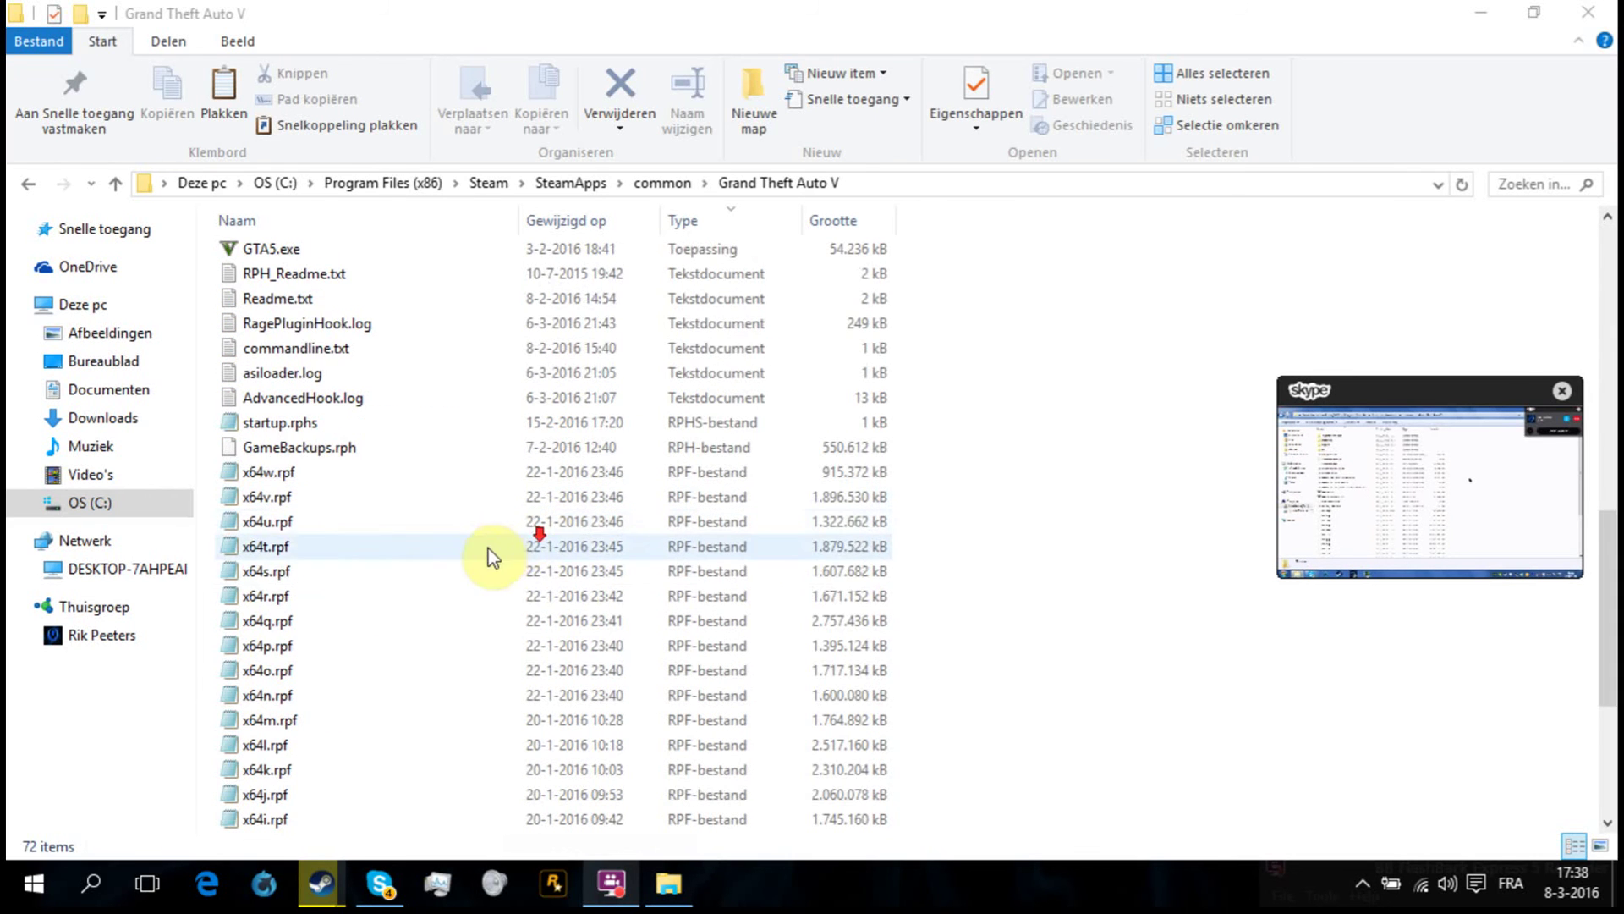
scroll(489, 550, down, 4)
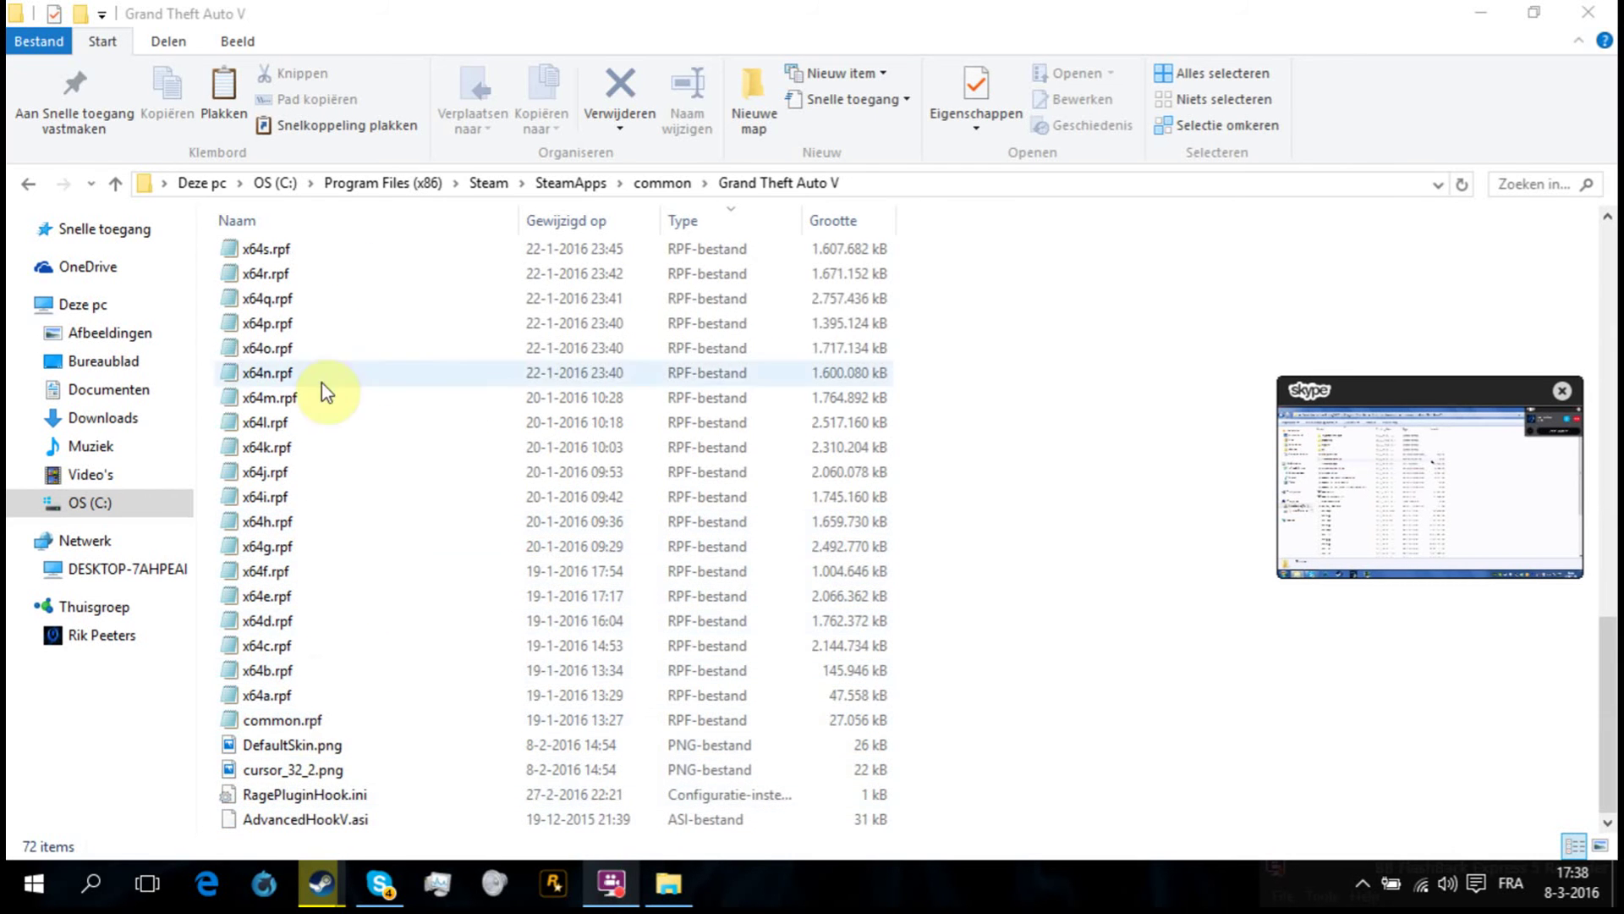
scroll(526, 500, up, 4)
scroll(518, 510, up, 3)
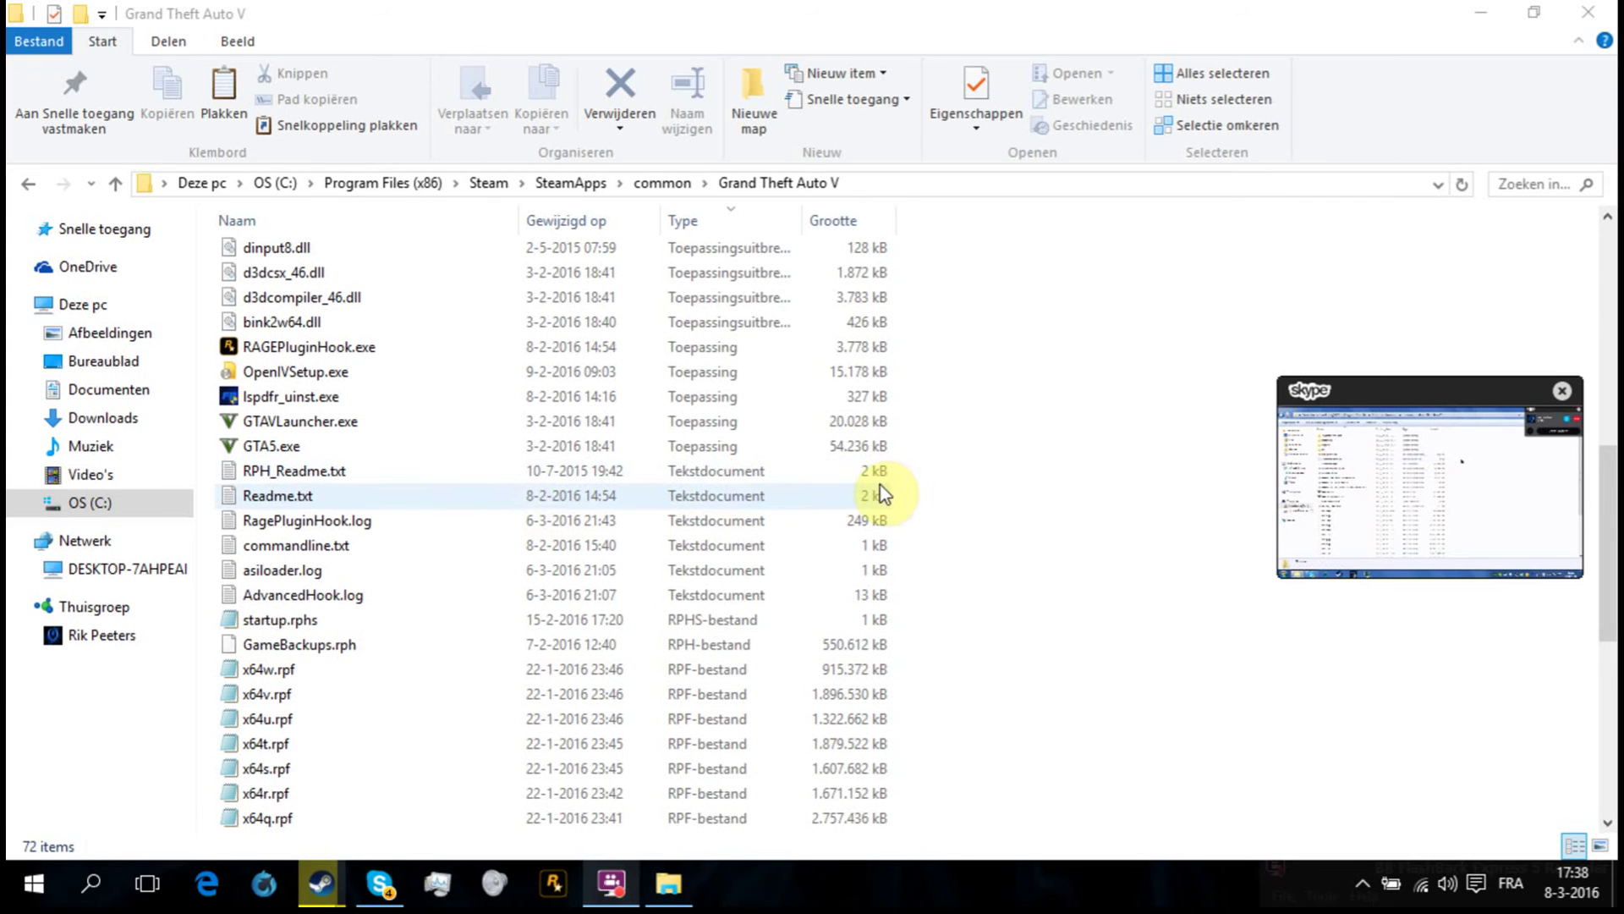
scroll(894, 492, up, 4)
scroll(894, 493, up, 4)
scroll(895, 493, up, 1)
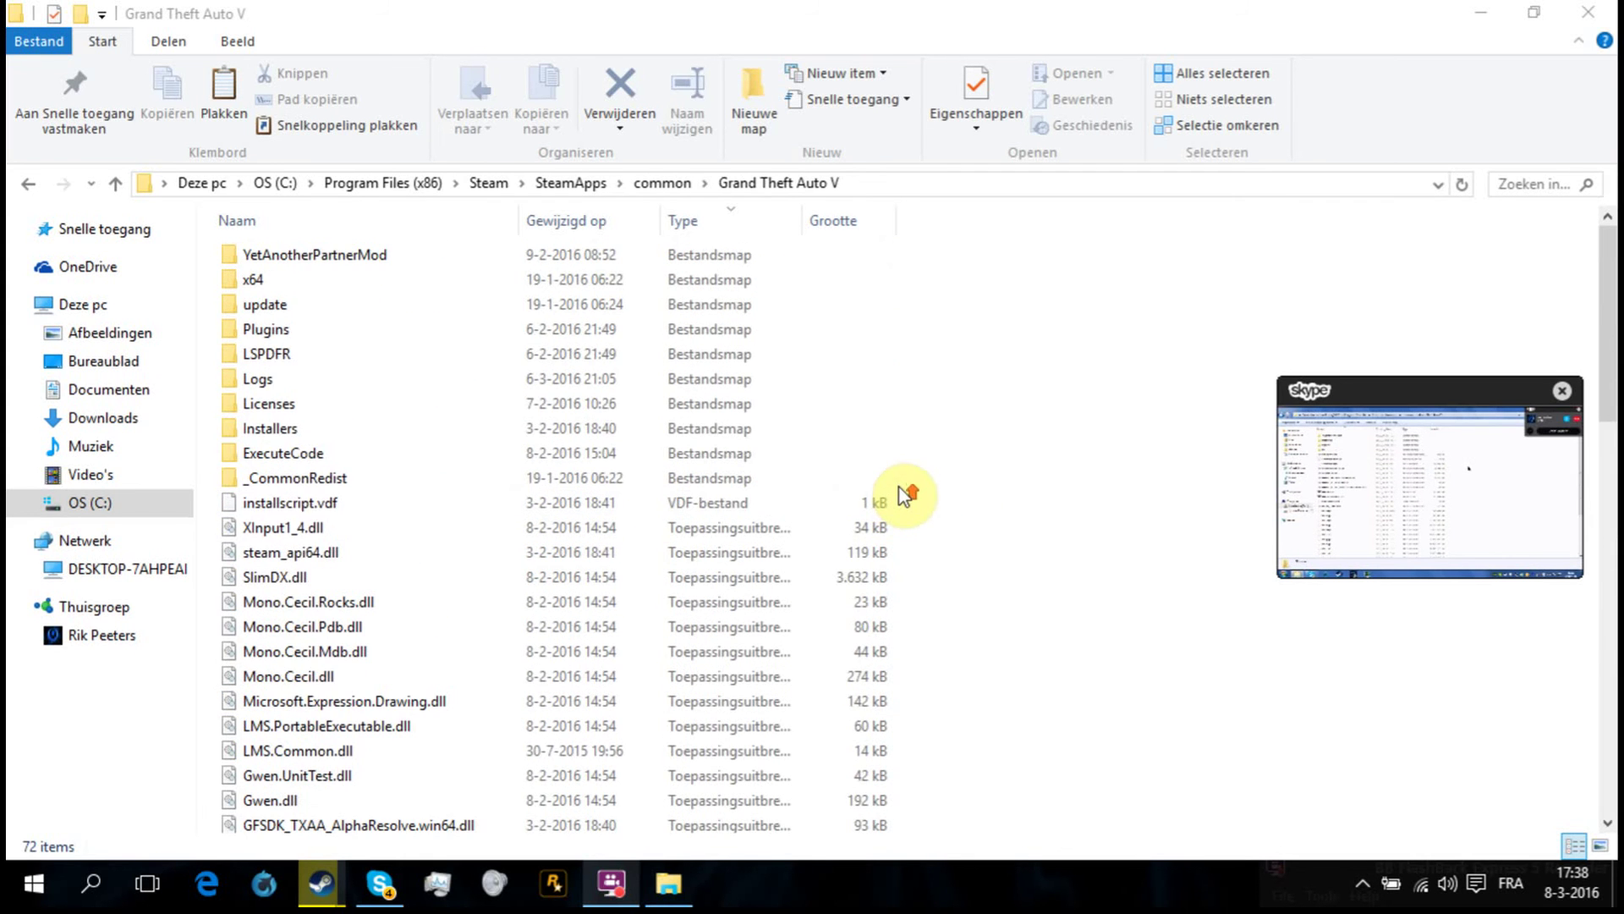
scroll(305, 362, down, 6)
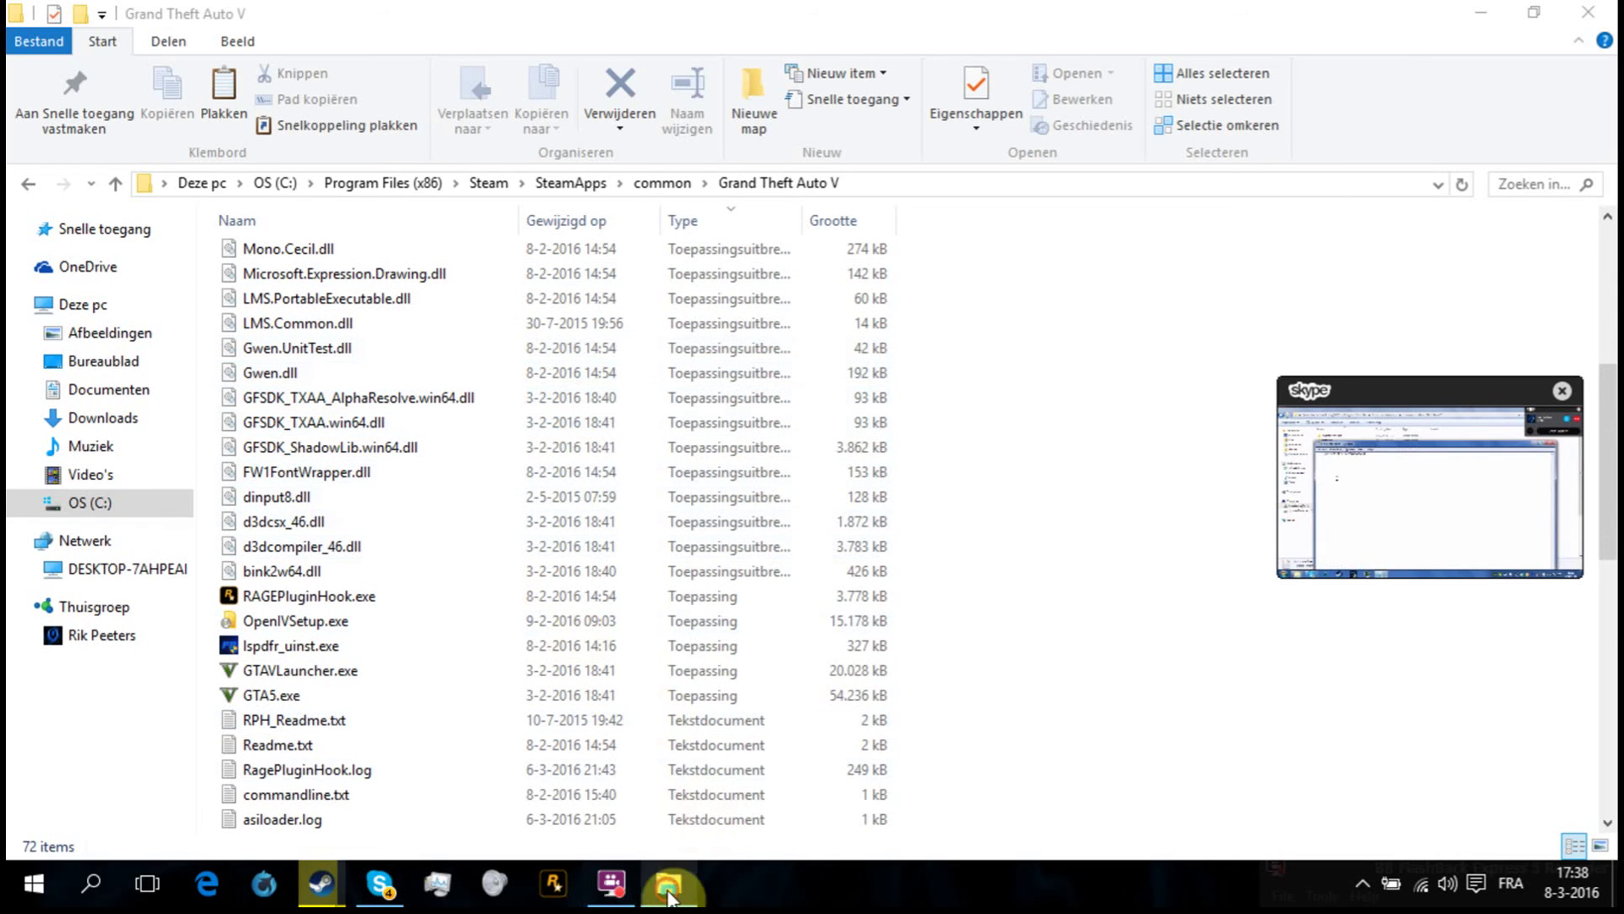
- View the received commandline.txt in Notepad, highlighting its -ignoreDifferentVideoCard line, and reposition it
click(1373, 392)
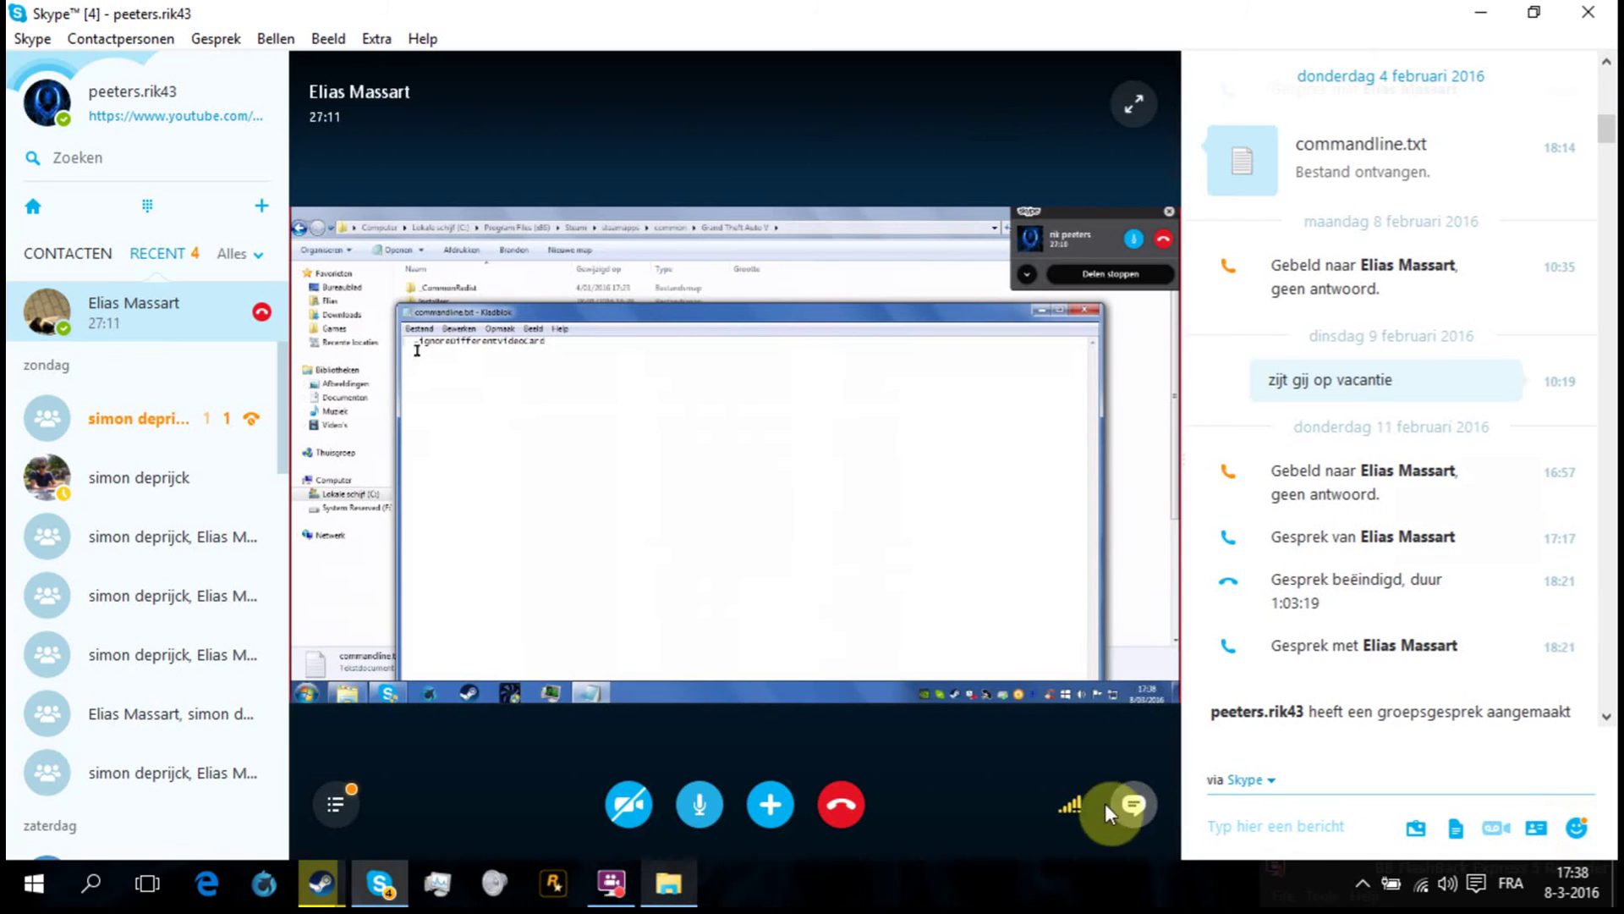
click(1255, 159)
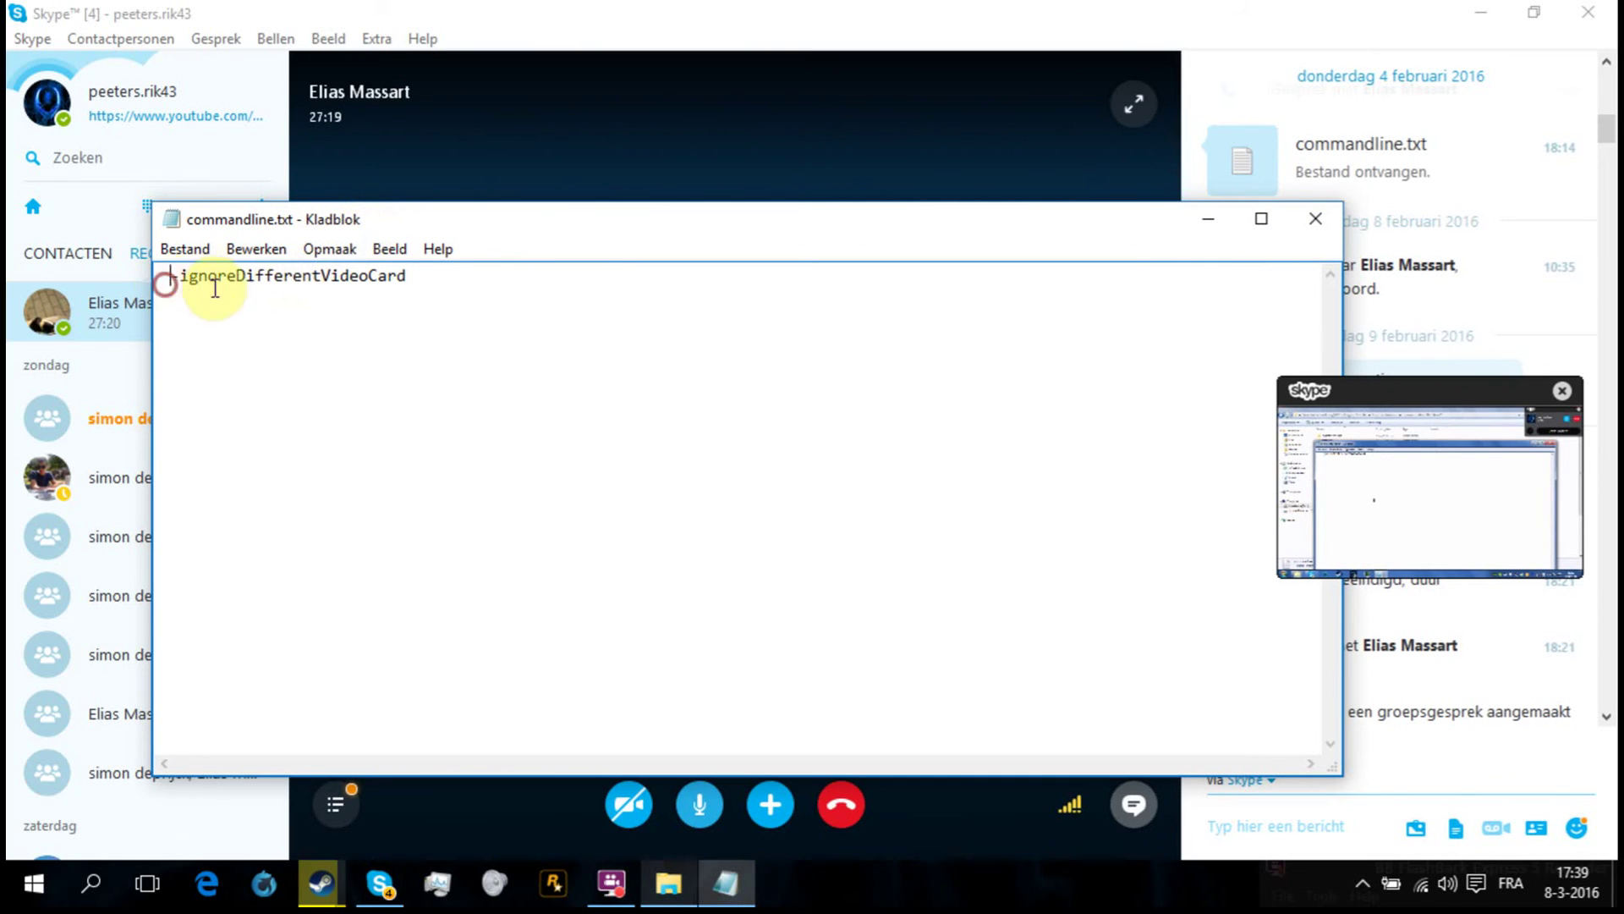
drag(215, 288, 518, 297)
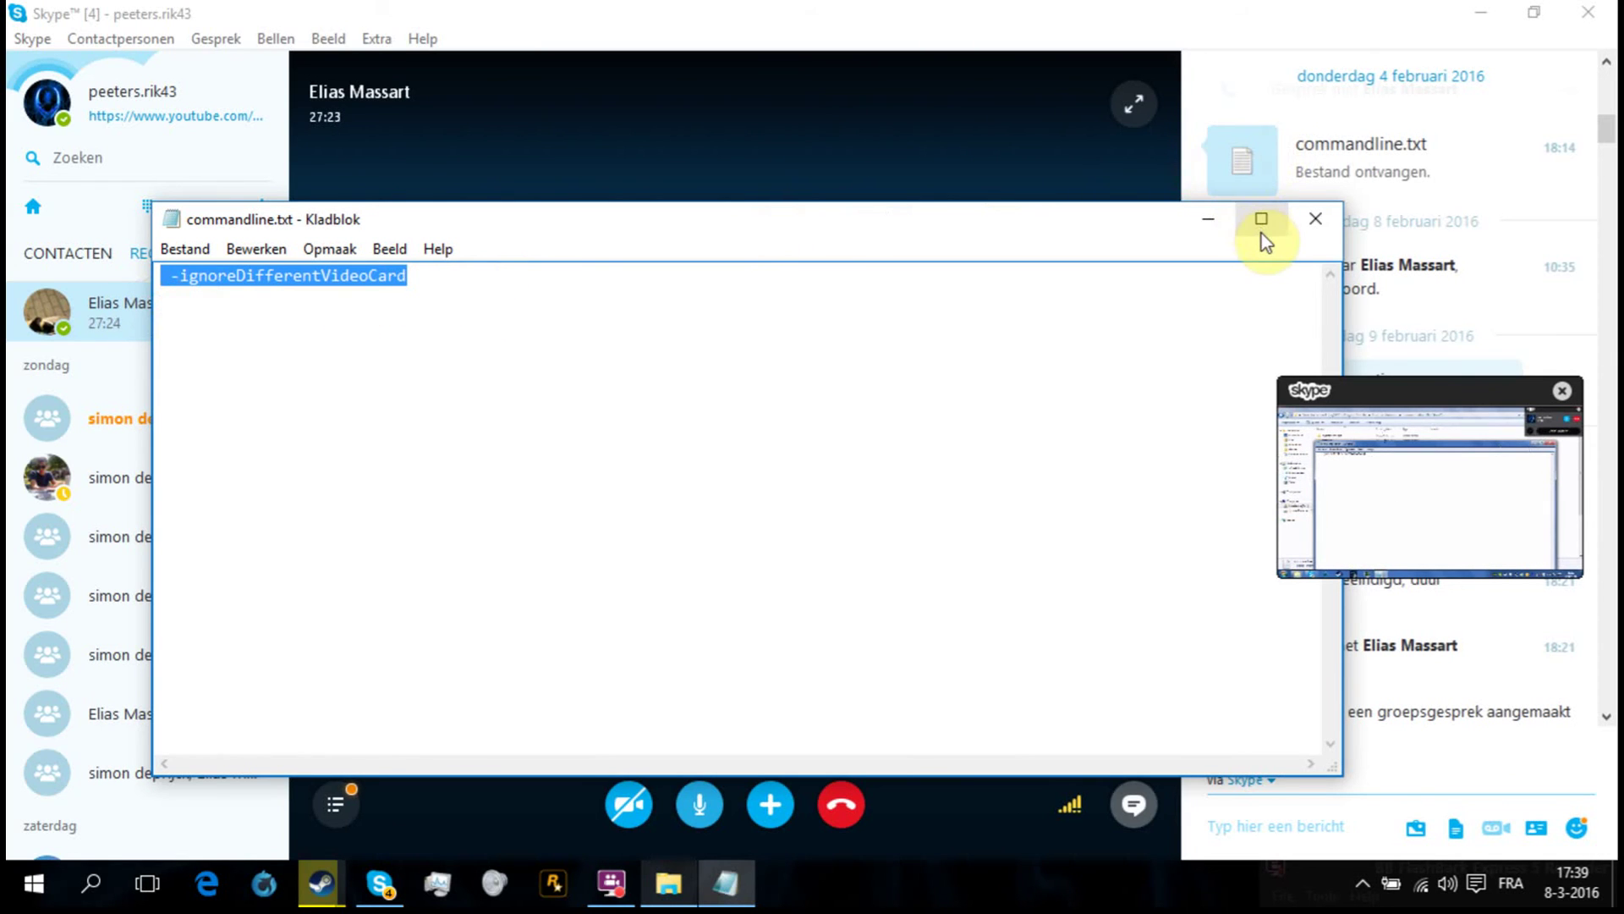
click(485, 309)
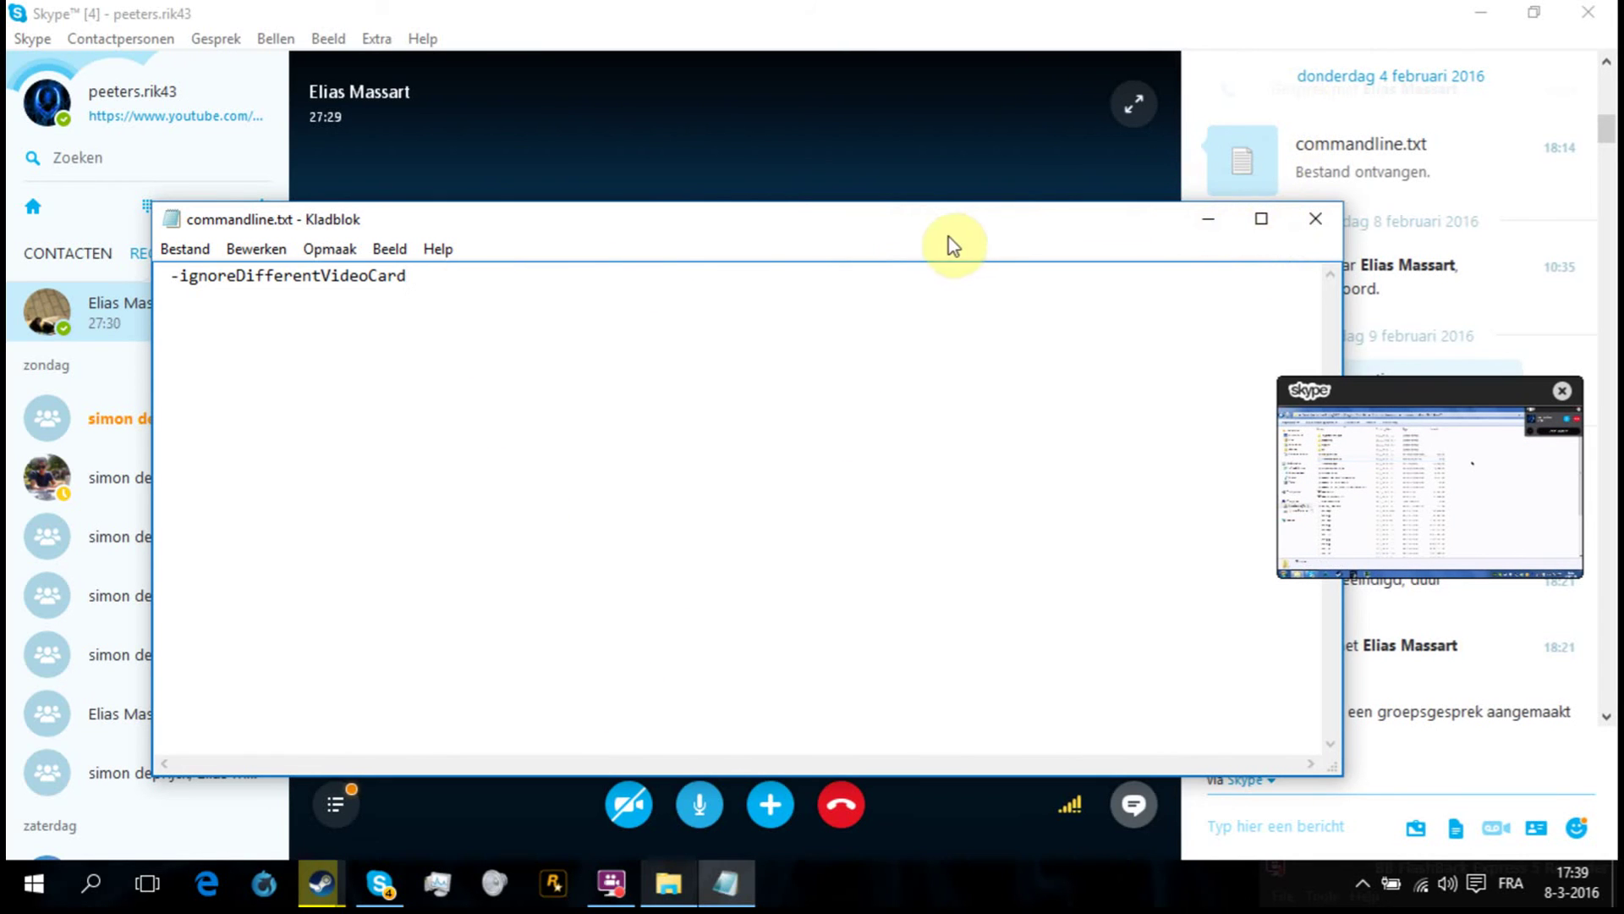
drag(942, 233, 802, 285)
- Visit the own Skype profile page, then minimize Skype, leaving commandline.txt over the game folder
click(187, 112)
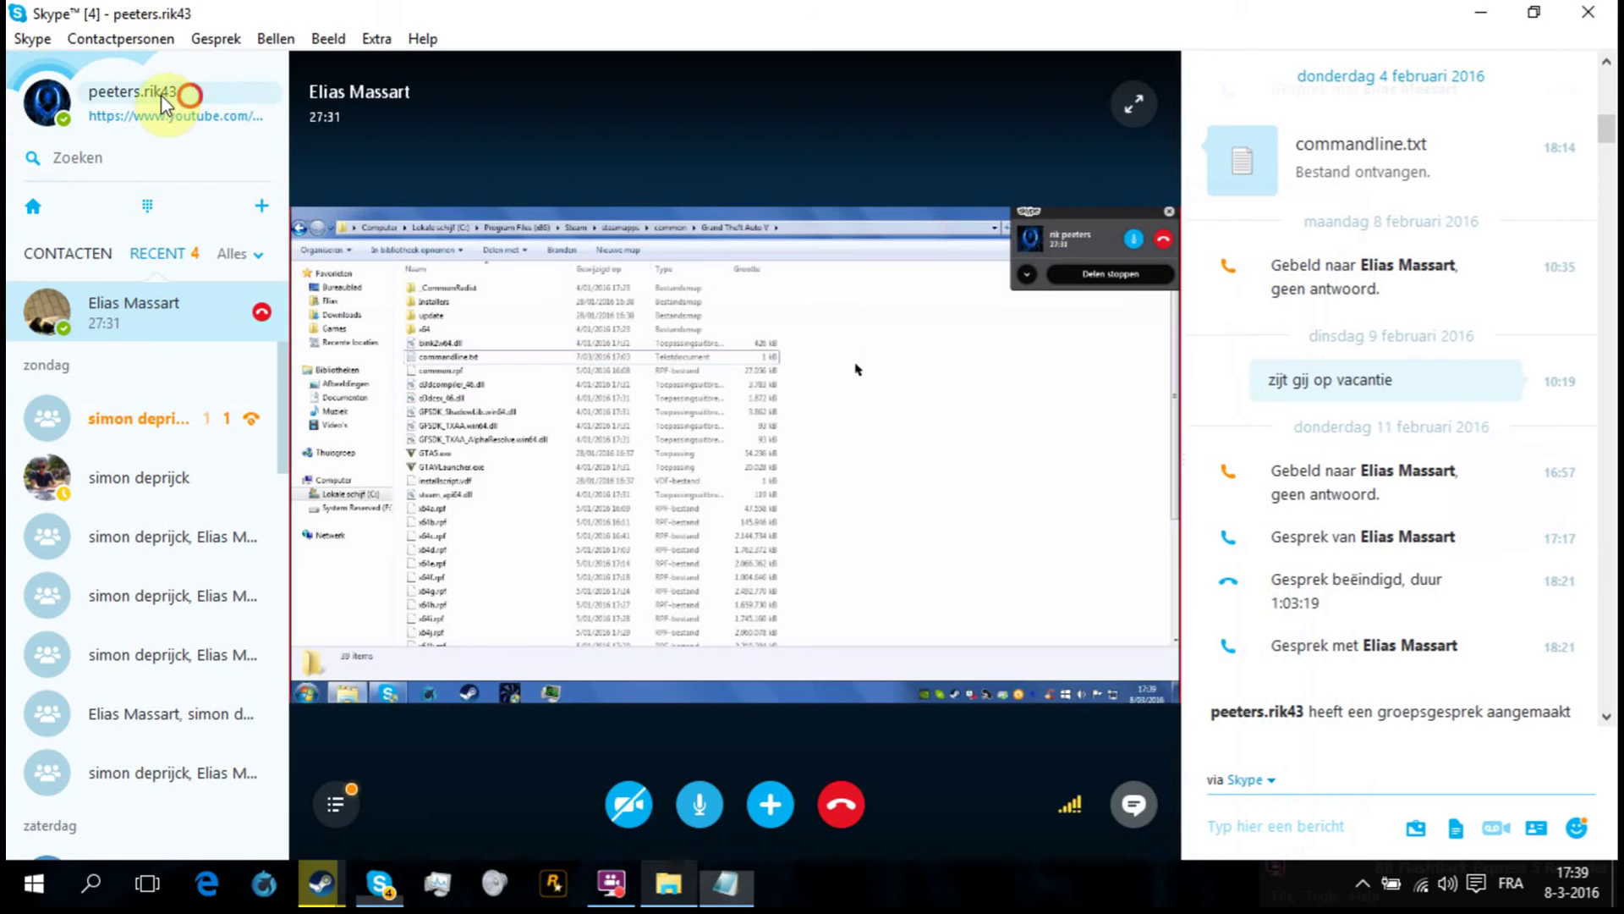
click(150, 93)
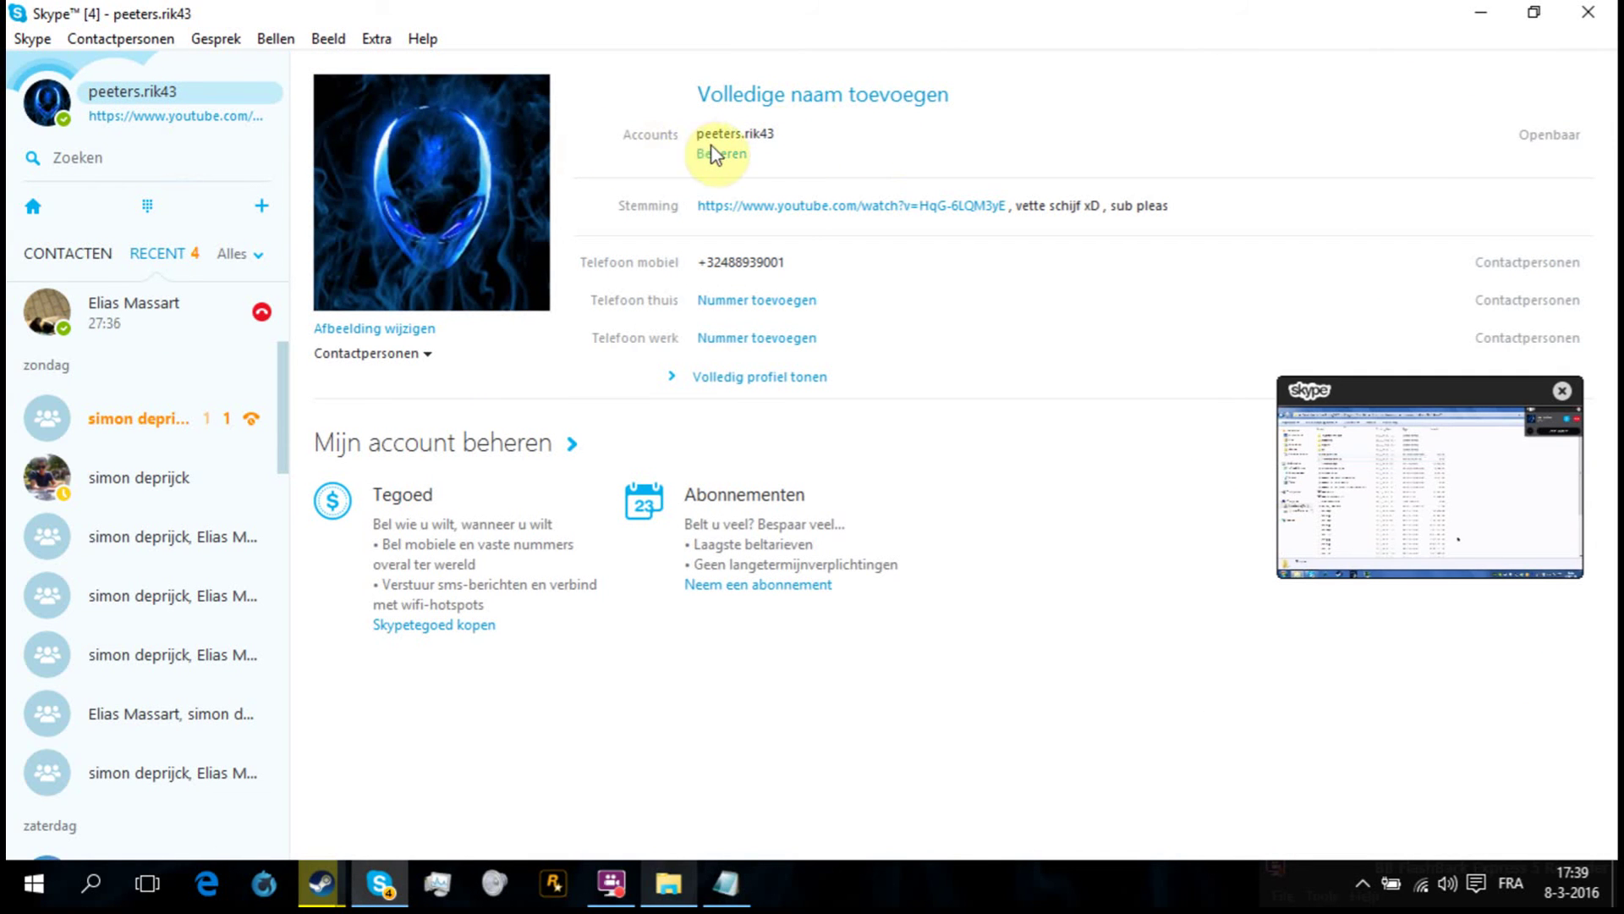
click(1480, 13)
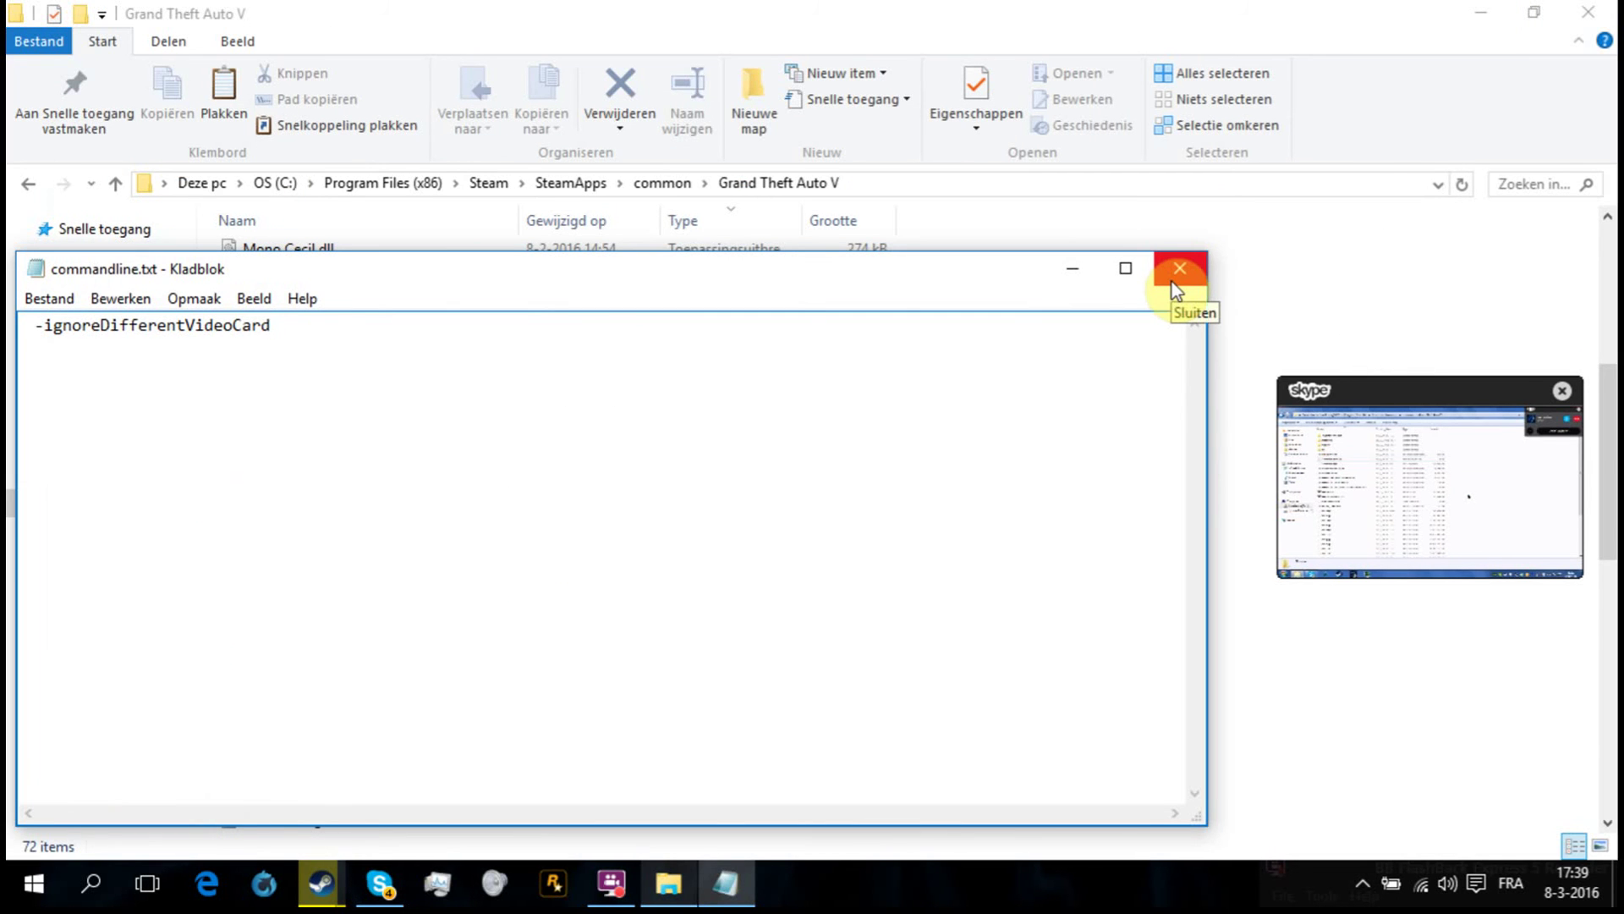
- Select the received command-line text and close that Notepad window
drag(359, 318, 10, 295)
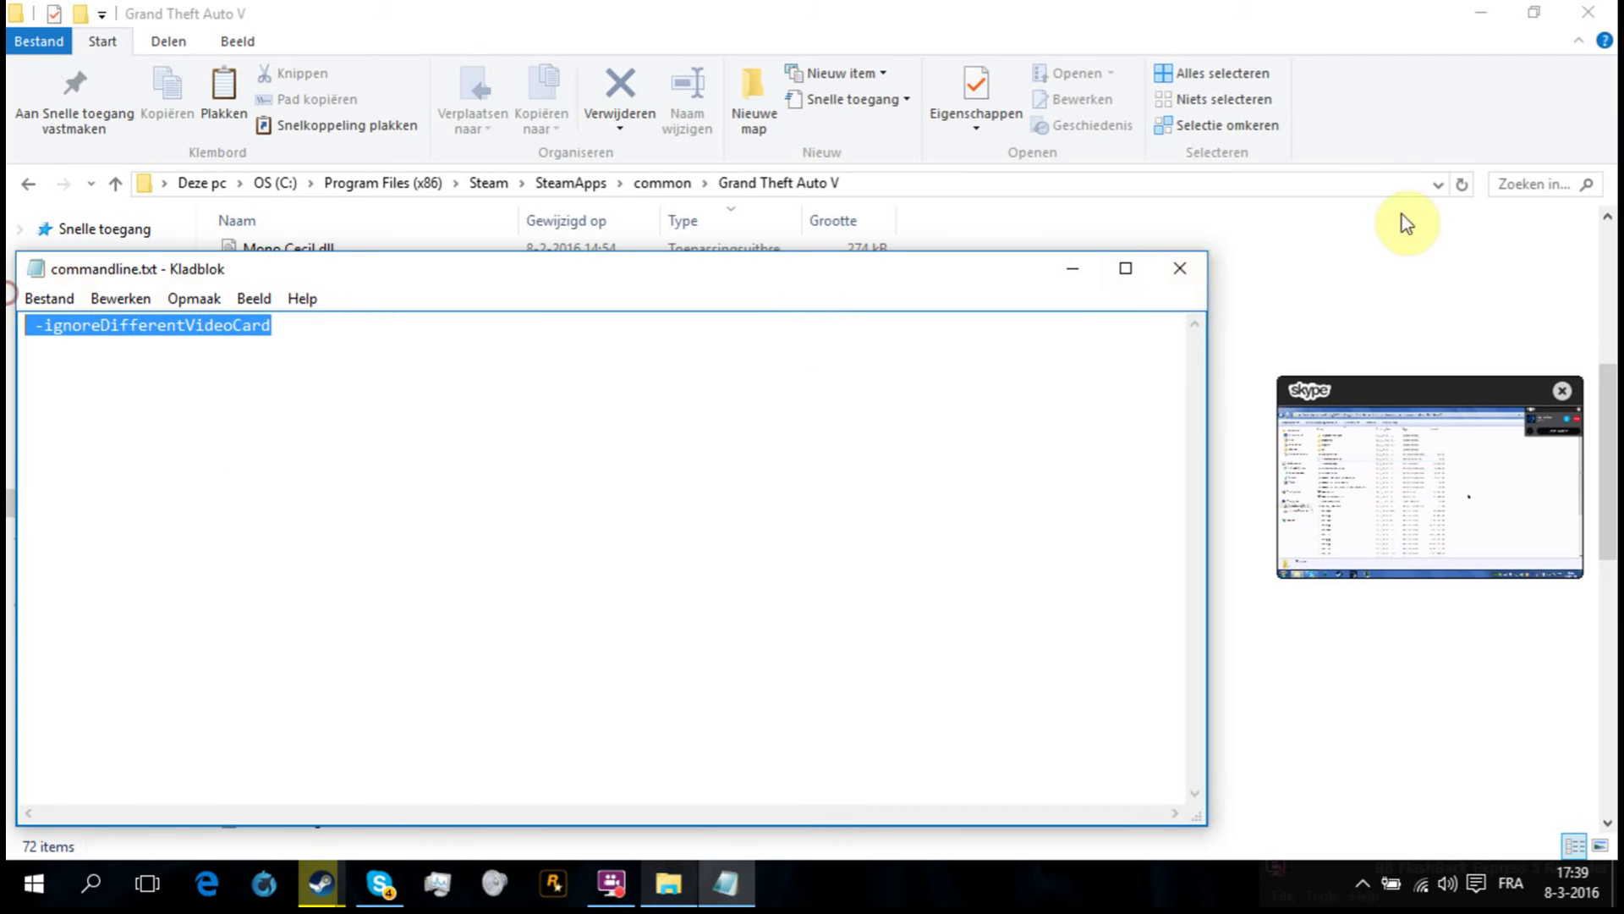
click(1179, 268)
scroll(357, 525, down, 3)
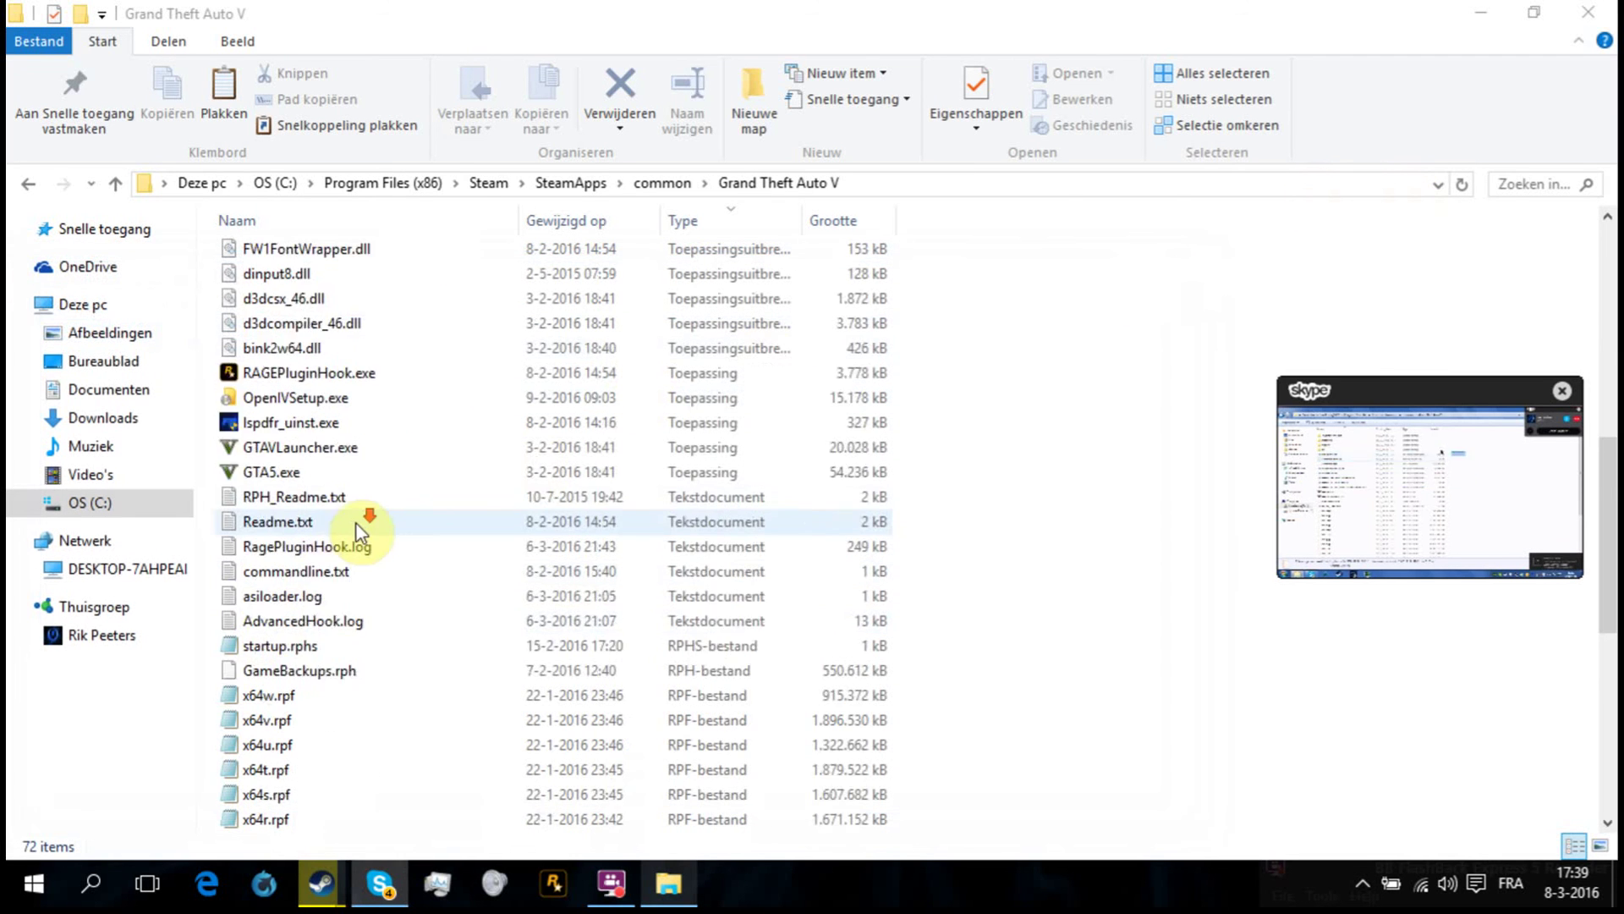
scroll(357, 525, down, 2)
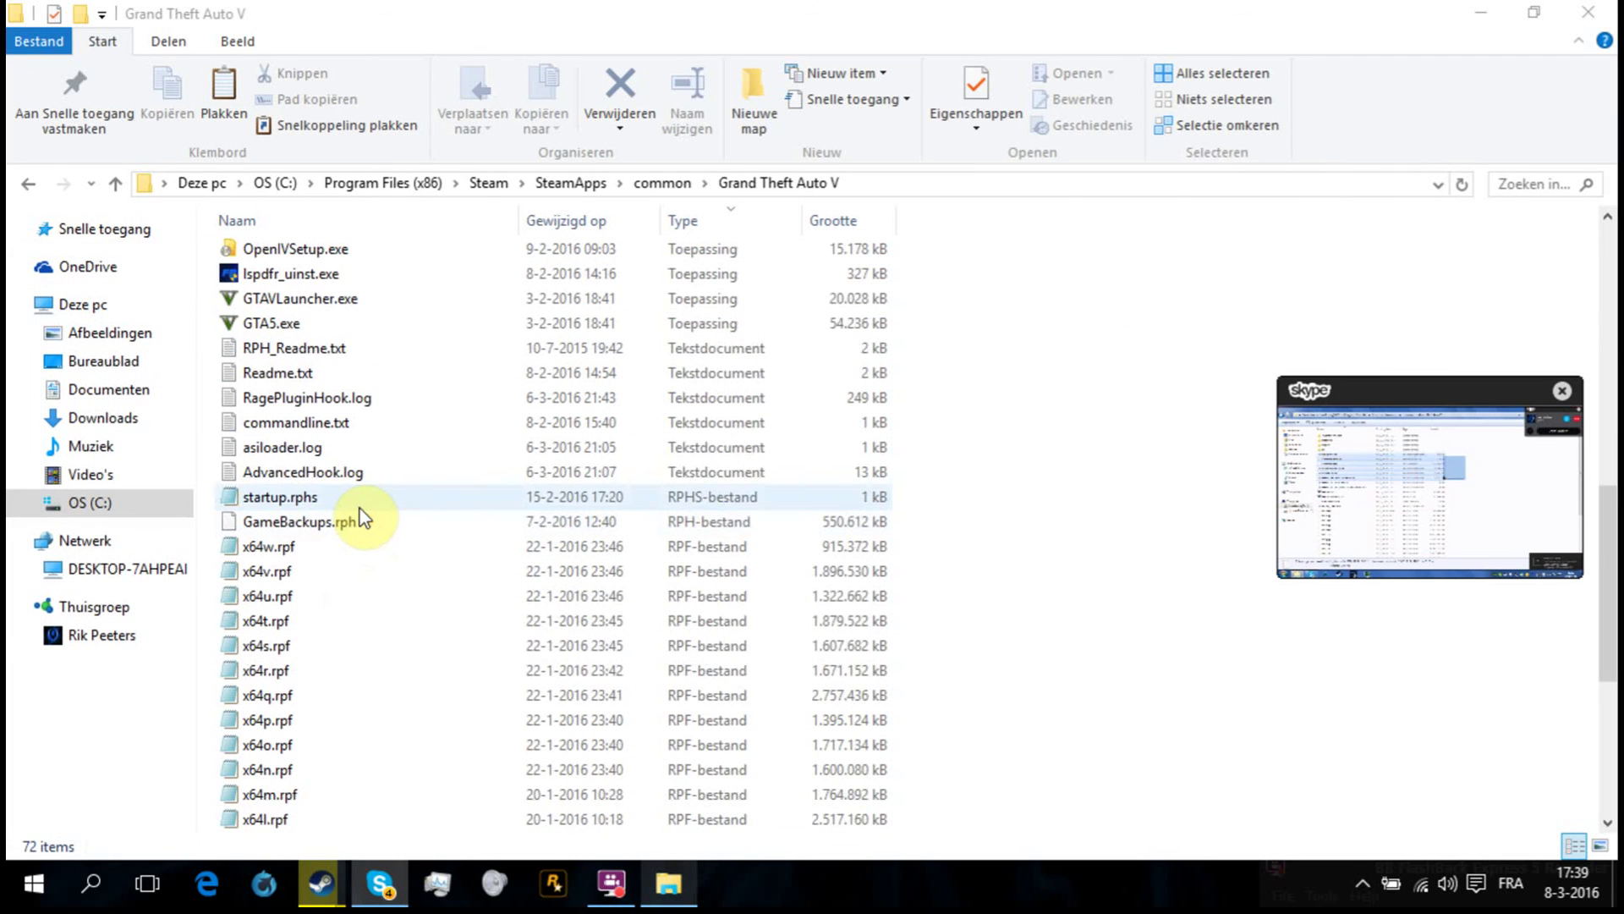
- View Readme.txt and the local commandline.txt in Notepad, closing each afterwards
double_click(287, 373)
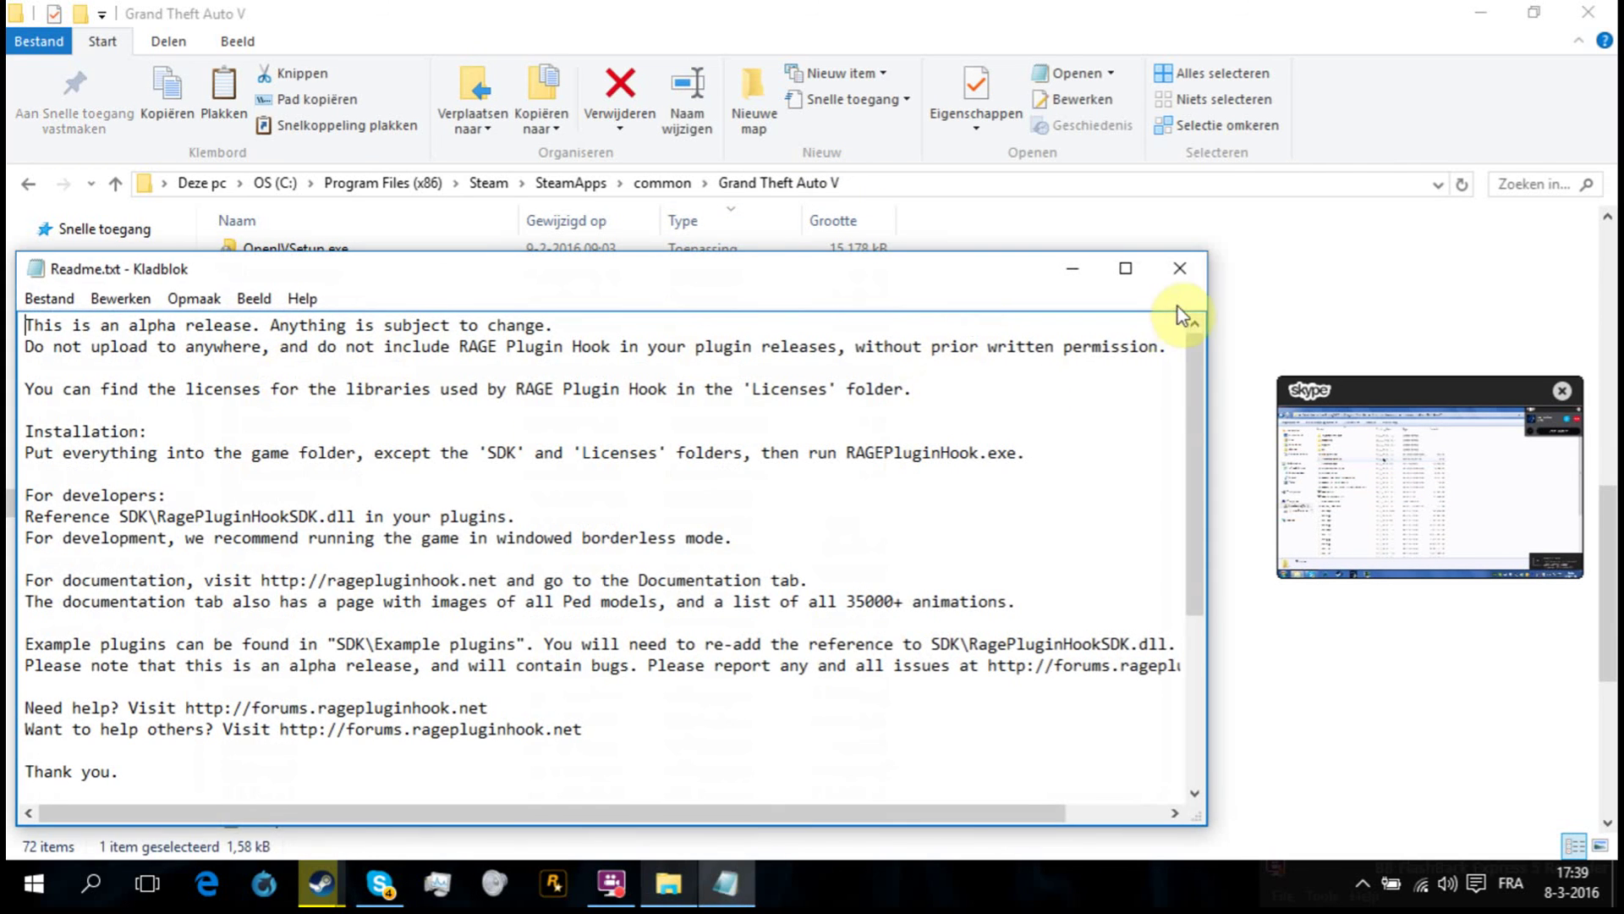
click(1180, 268)
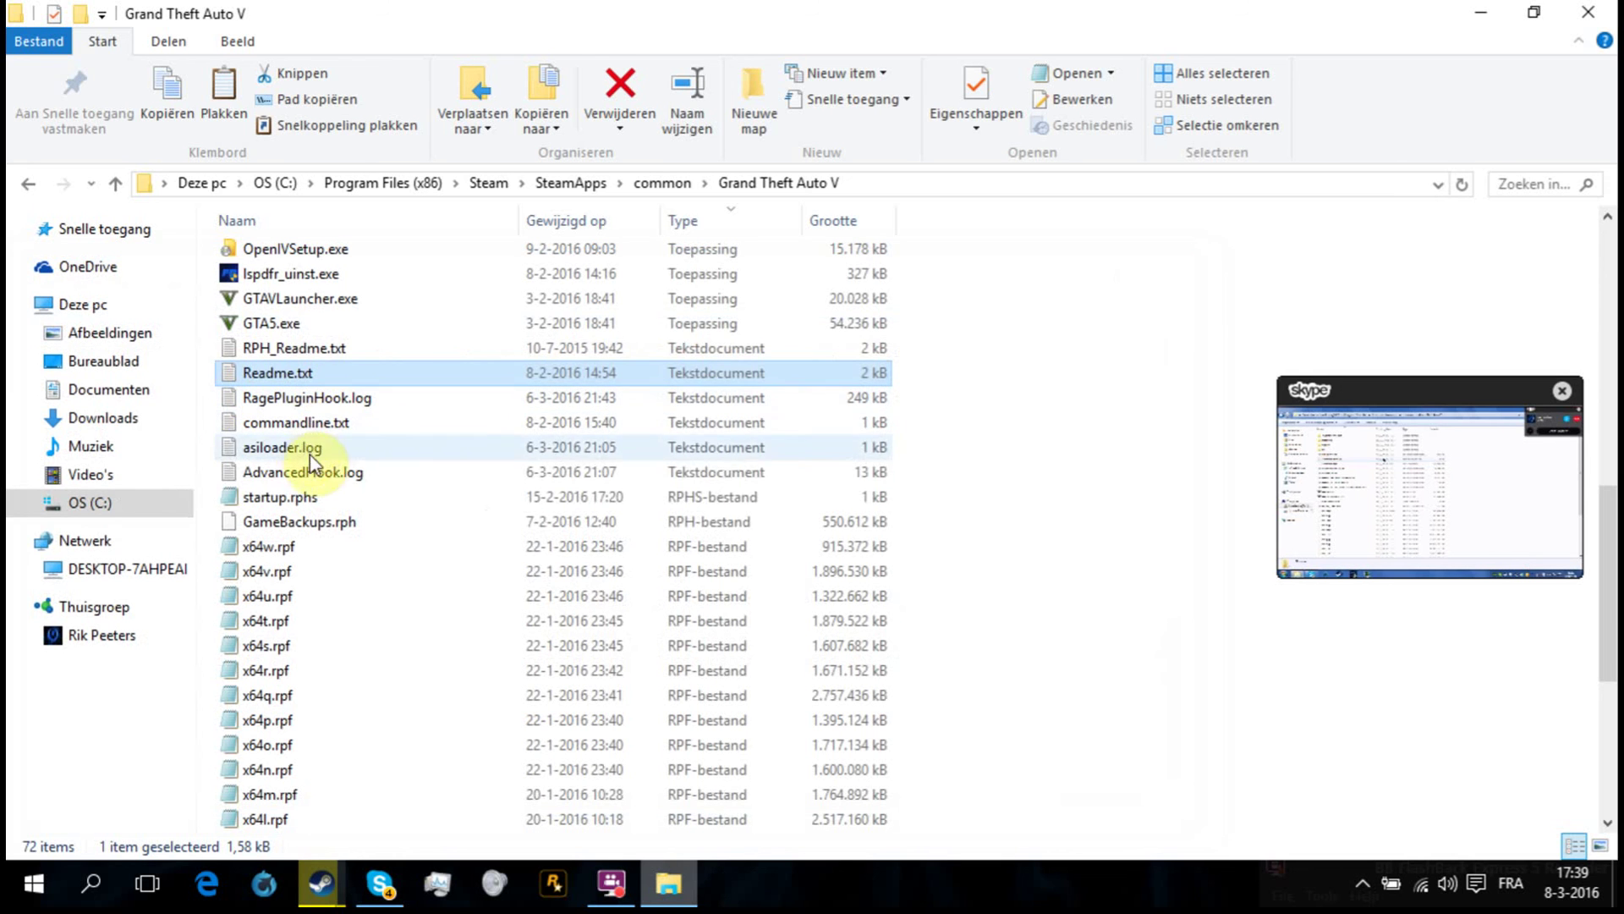
double_click(323, 423)
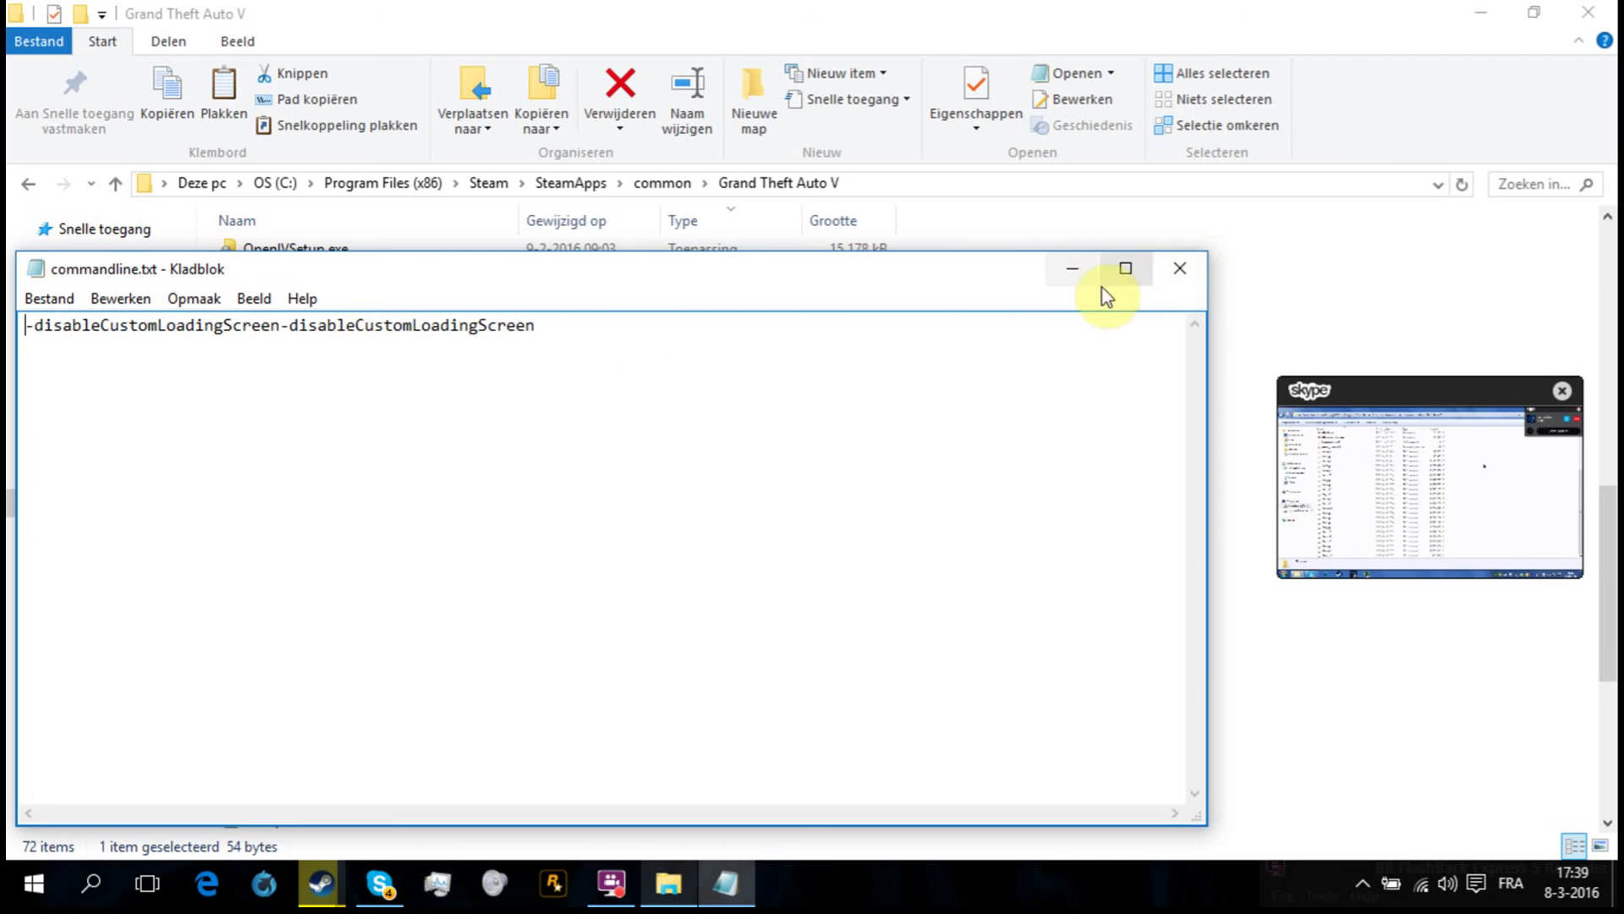
click(1181, 271)
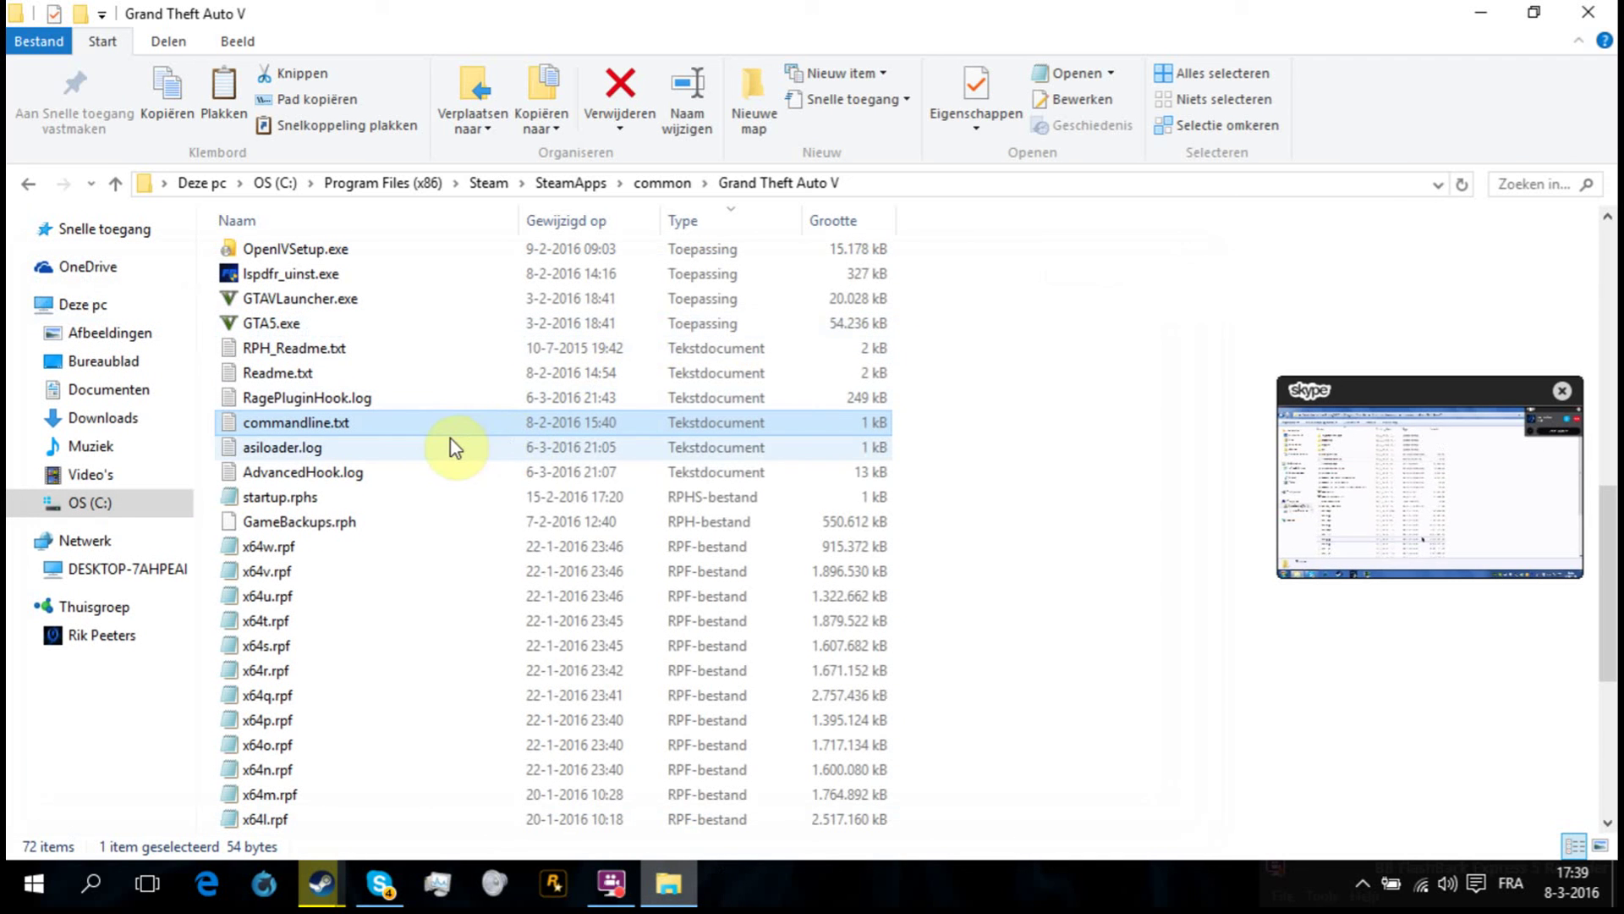
scroll(394, 394, down, 1)
scroll(888, 508, down, 3)
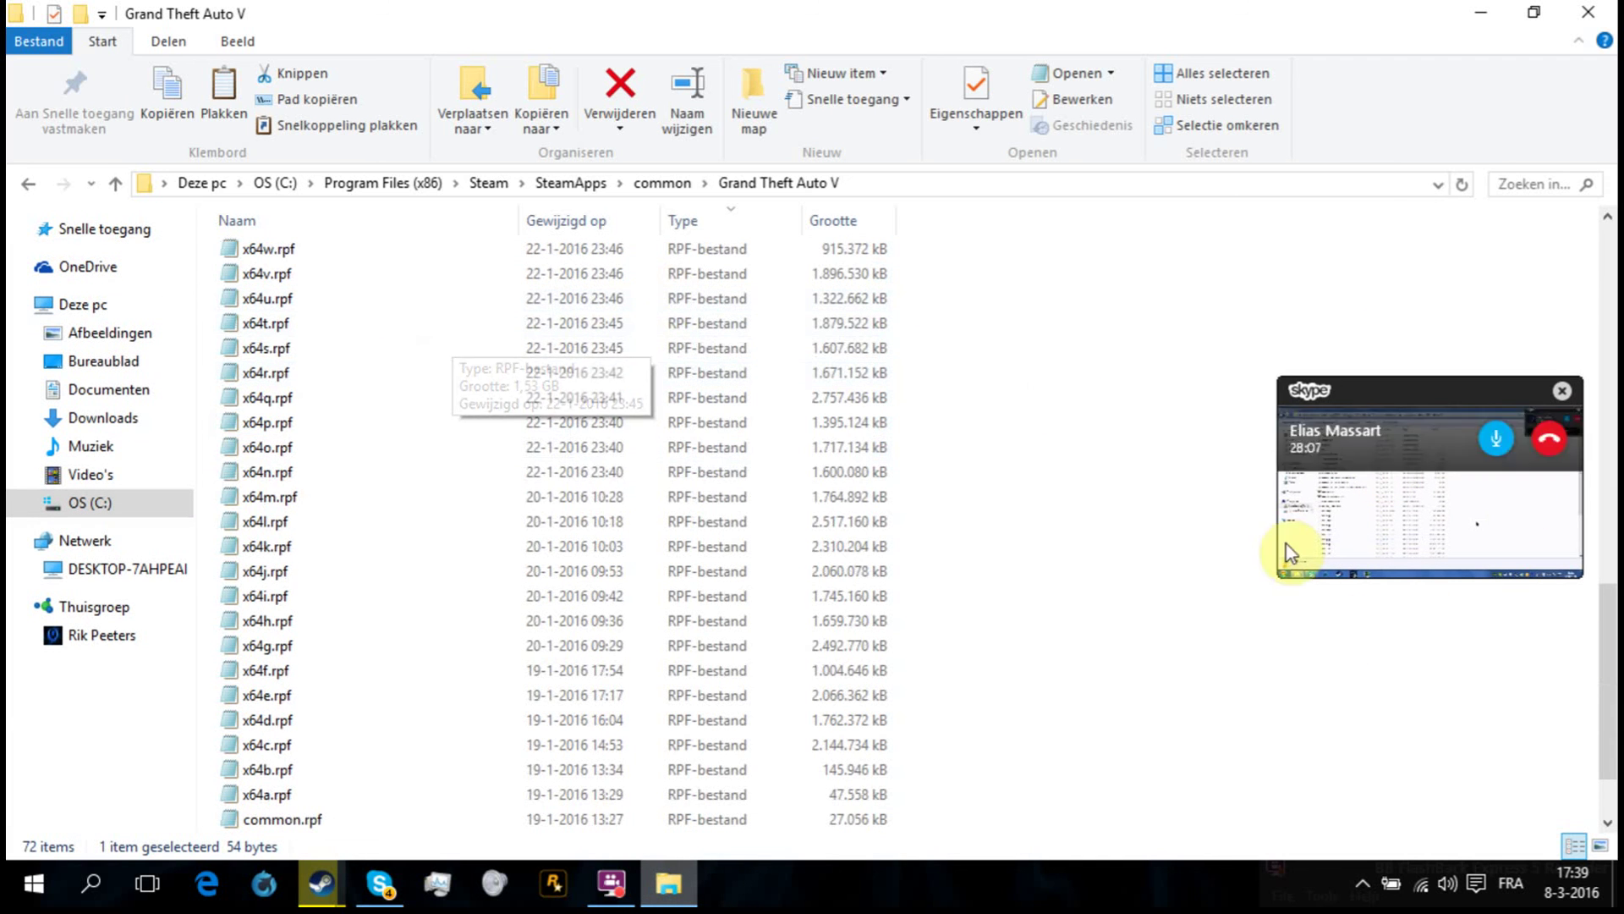
scroll(433, 464, down, 1)
scroll(384, 526, up, 5)
scroll(392, 521, up, 6)
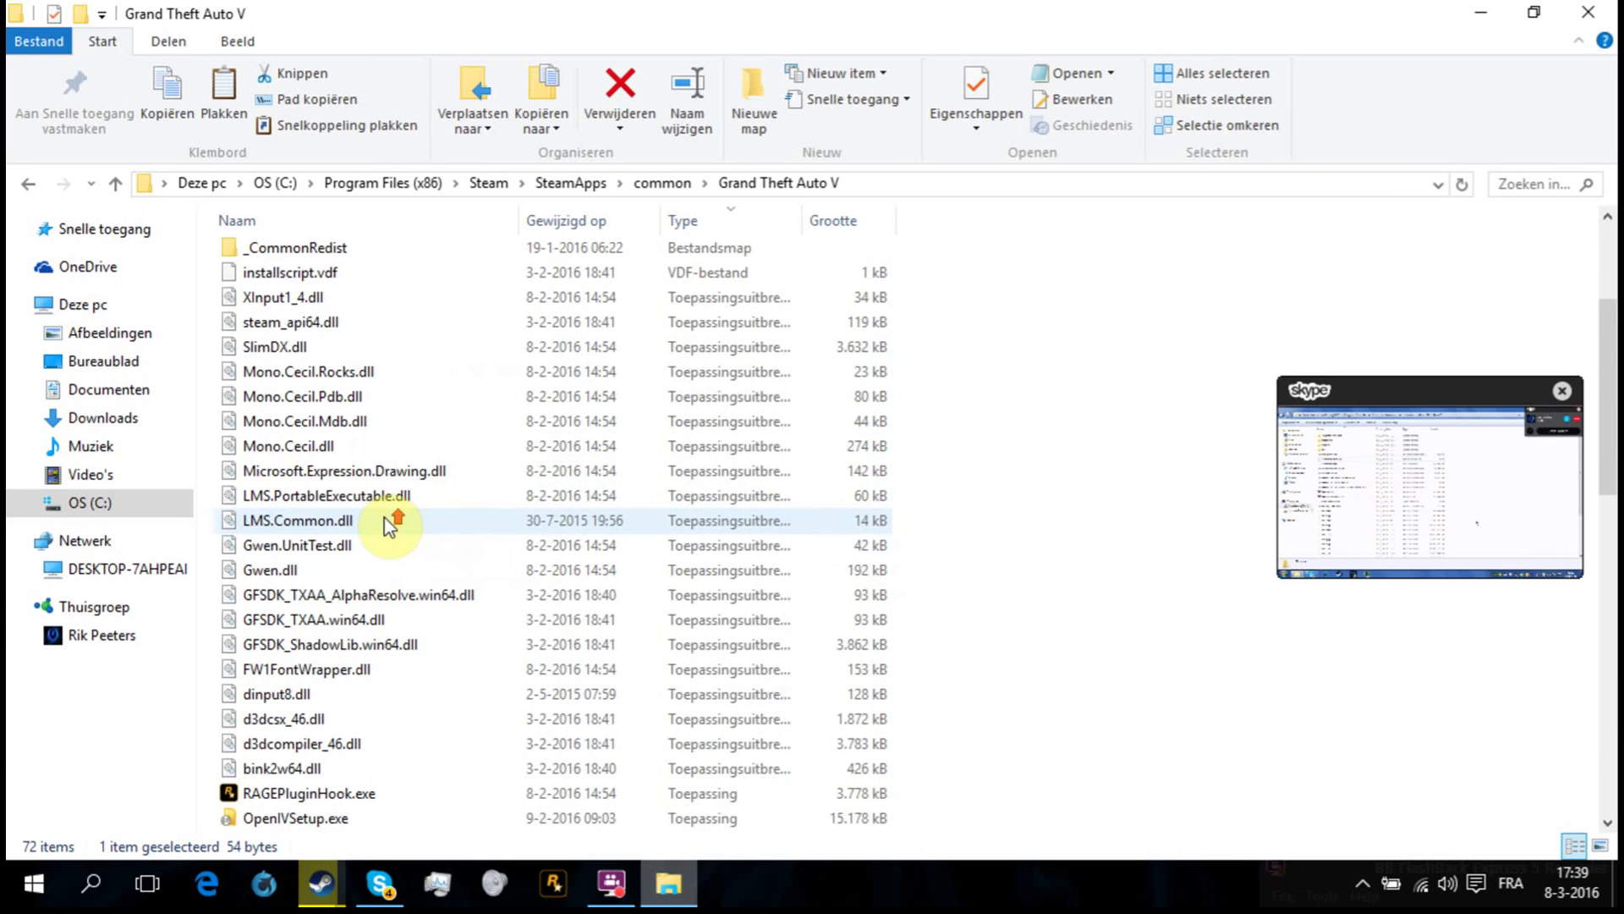
scroll(391, 526, up, 3)
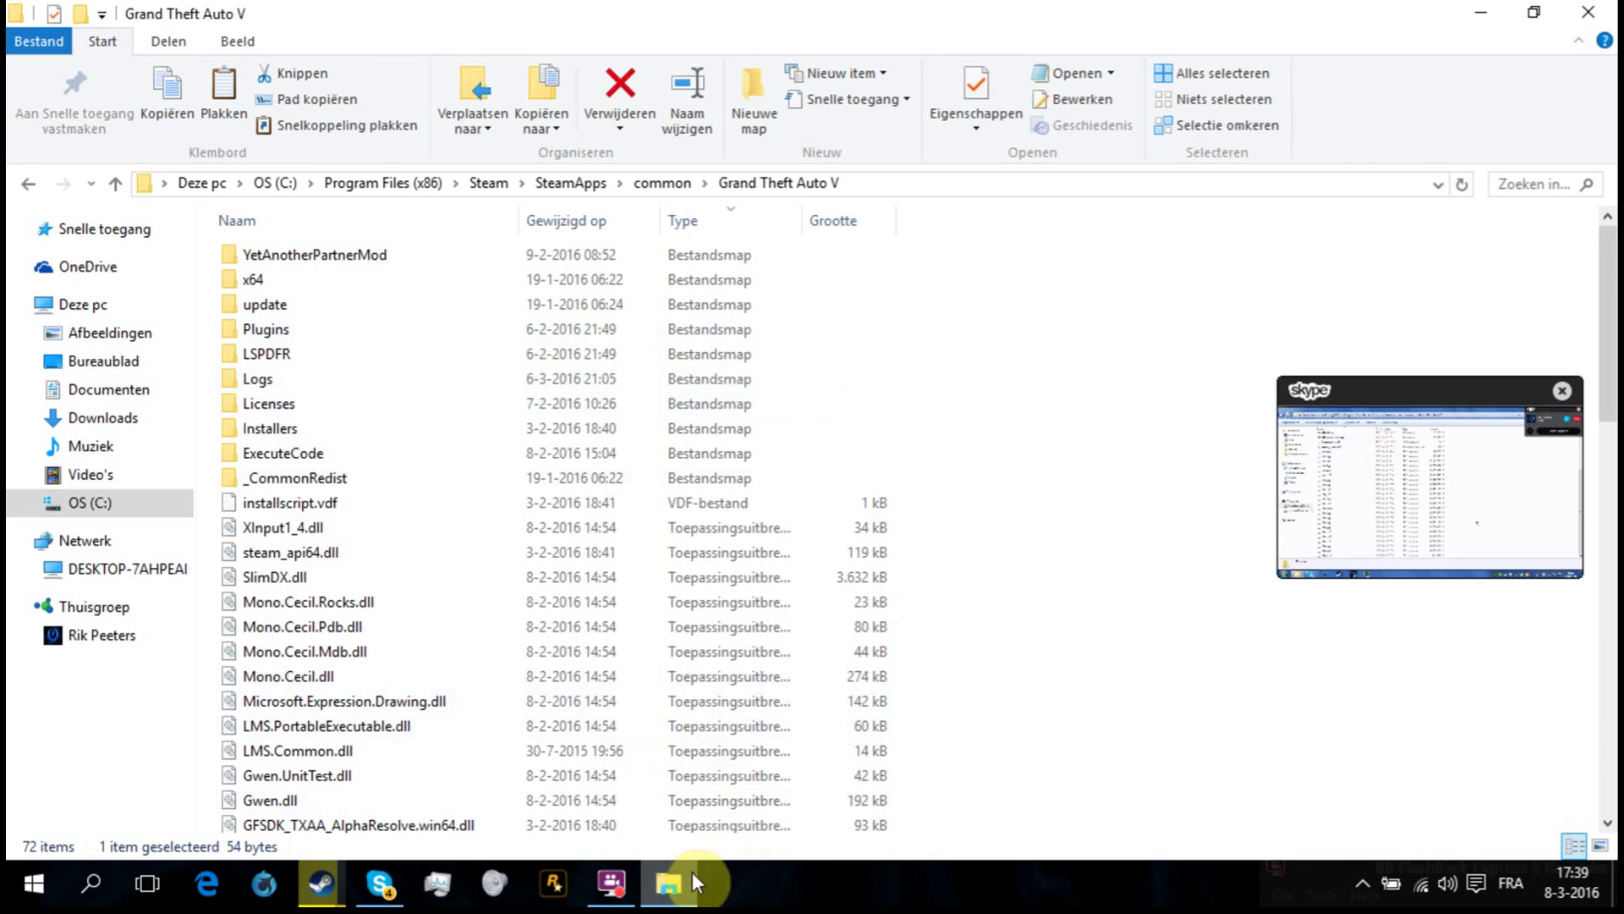
scroll(369, 432, down, 5)
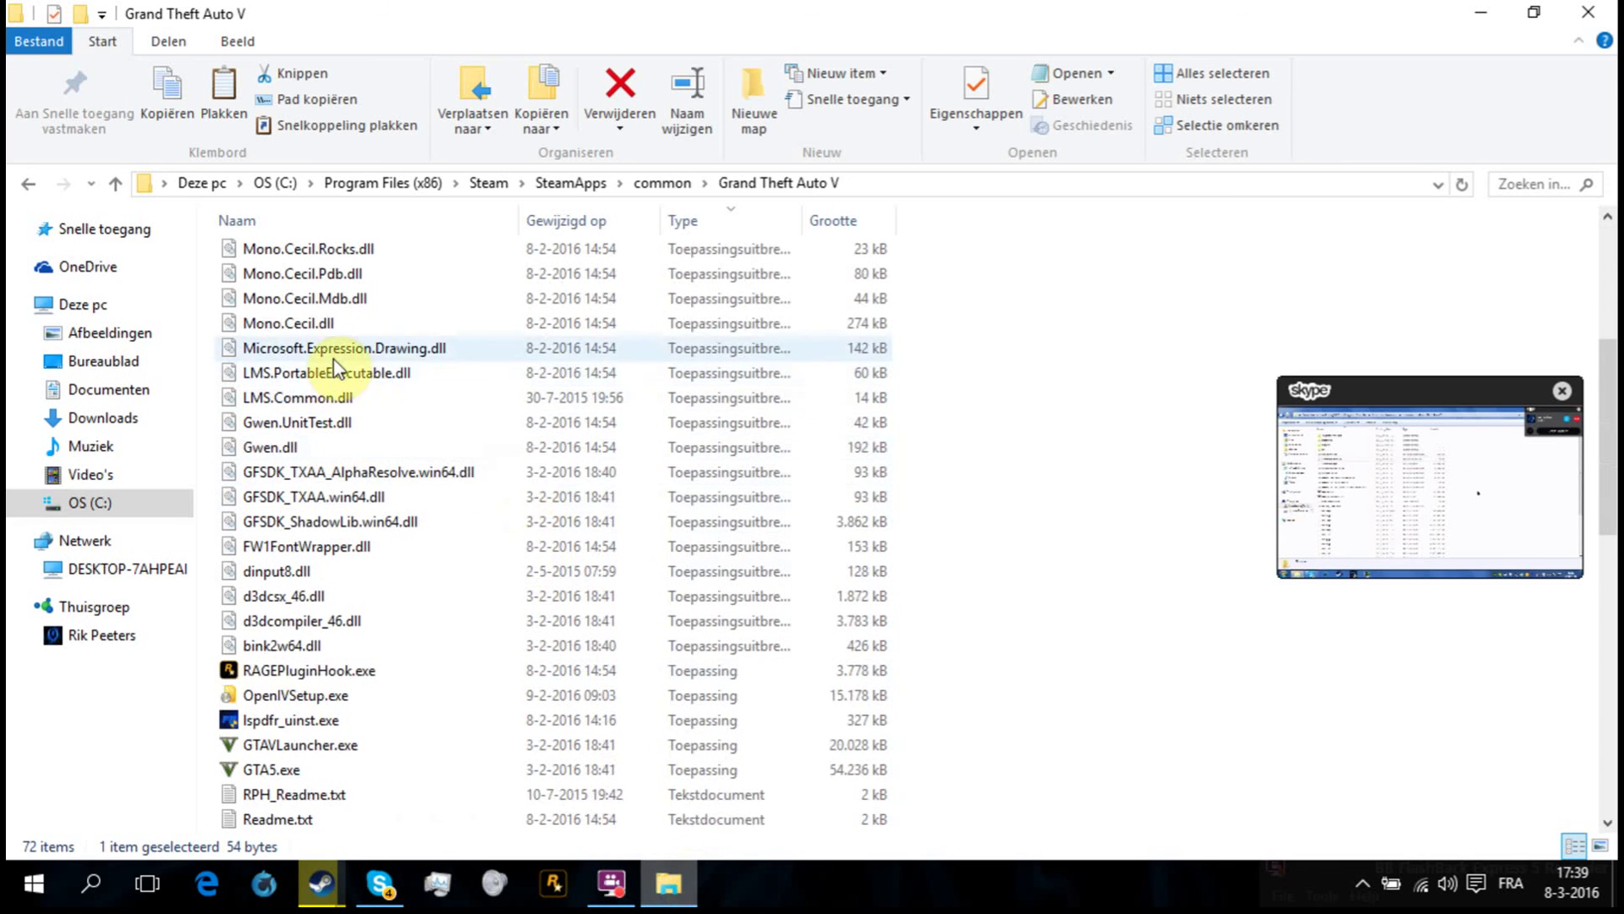
scroll(330, 407, up, 4)
scroll(327, 430, up, 1)
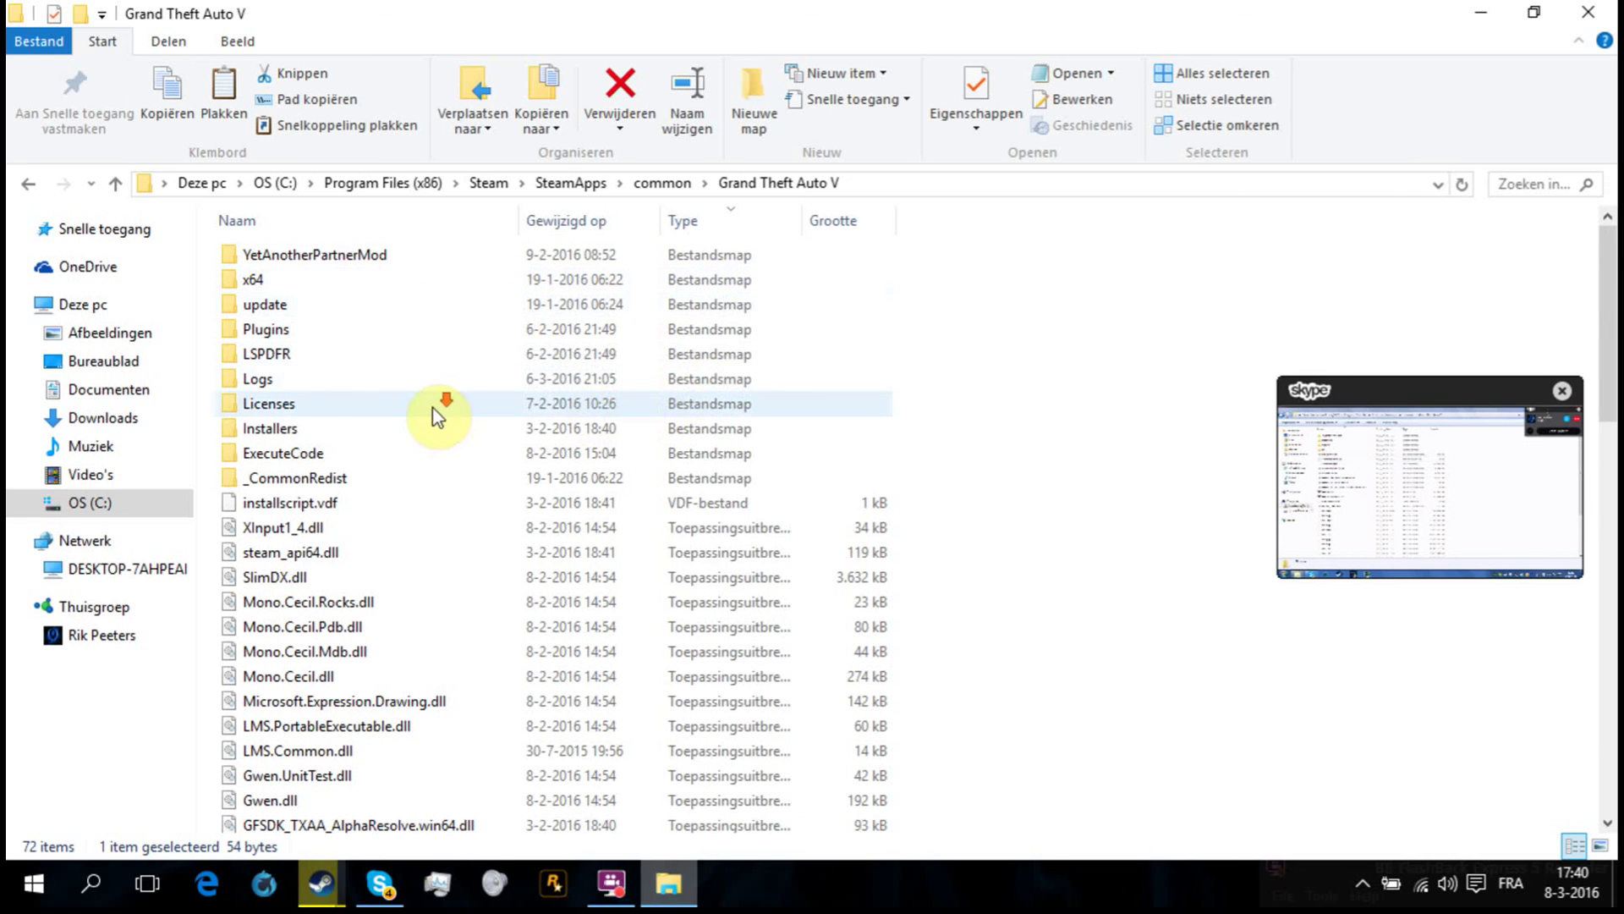
scroll(433, 417, down, 5)
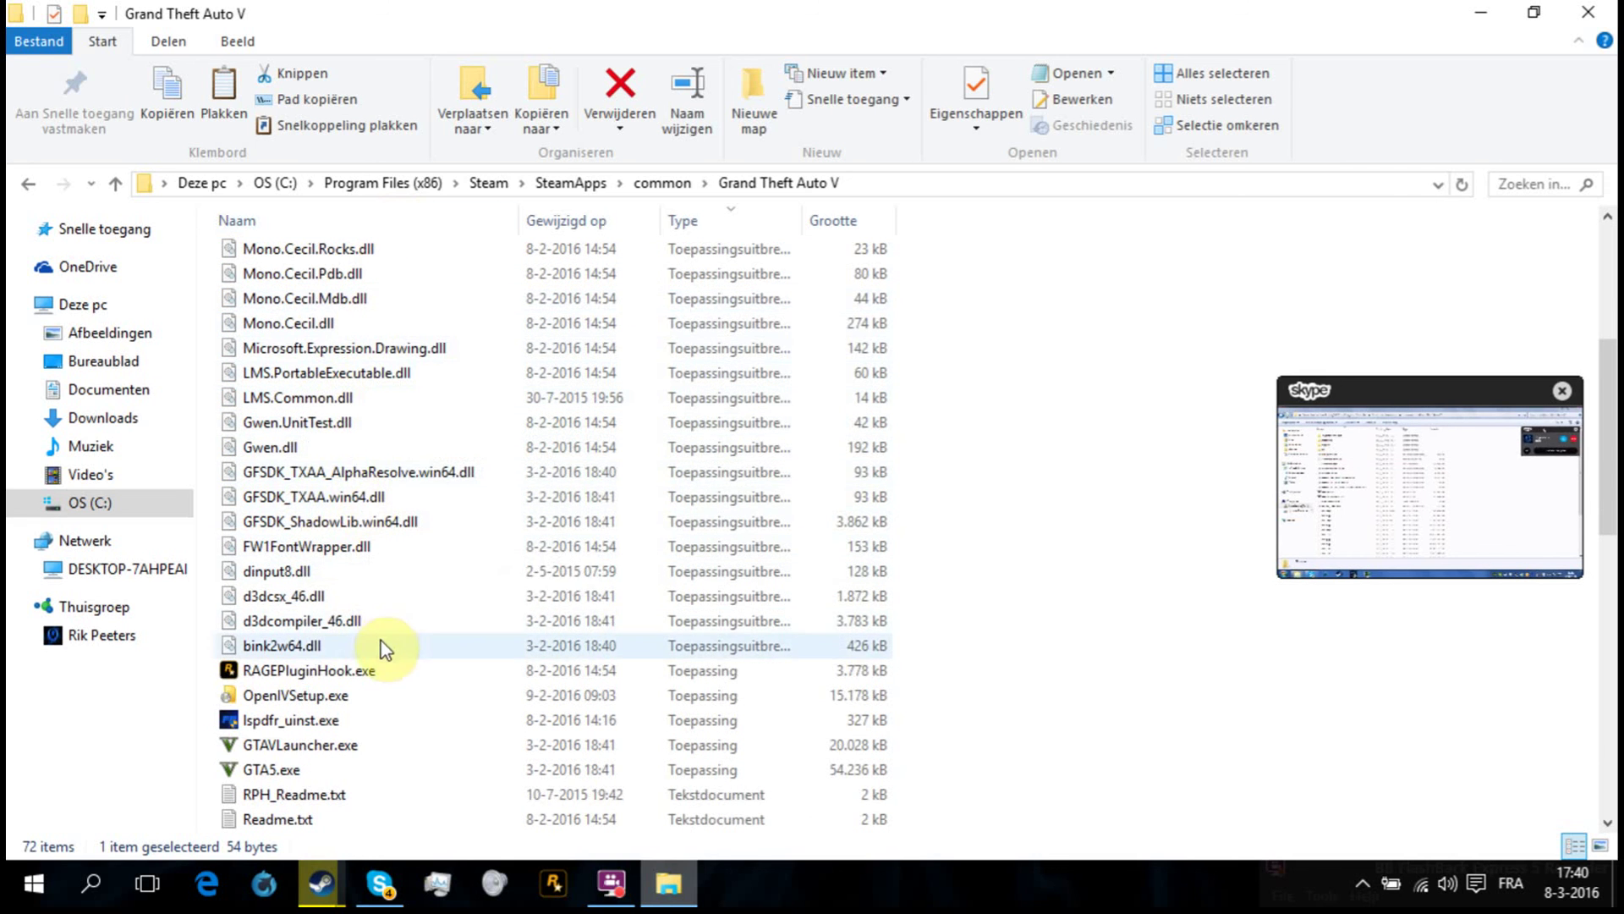
scroll(369, 685, down, 1)
scroll(355, 692, down, 3)
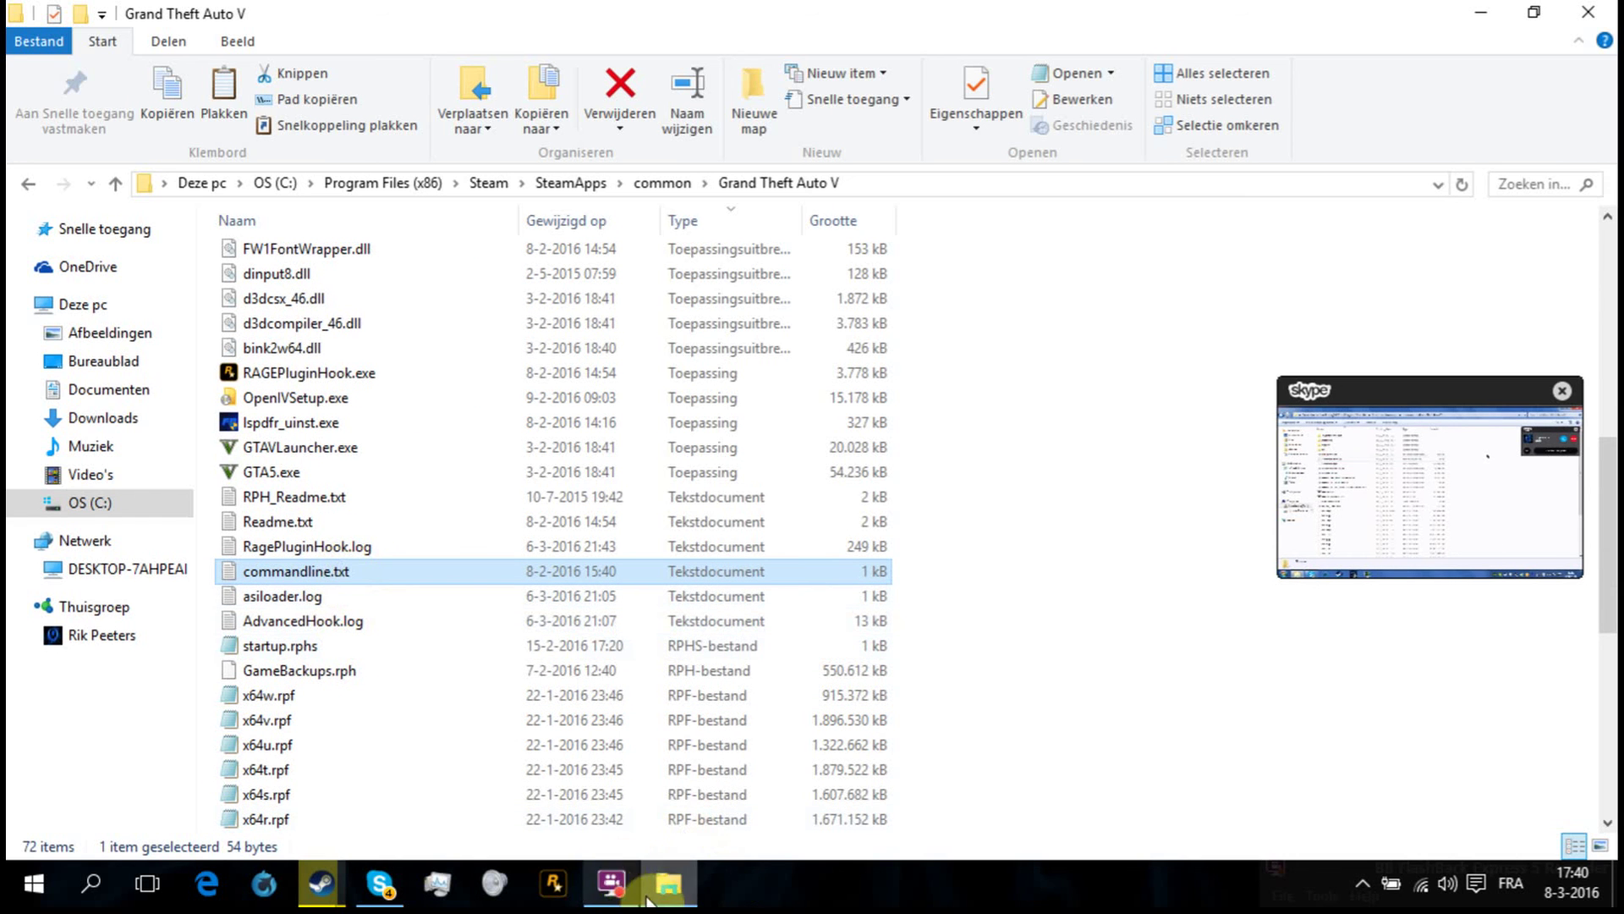
mouse_move(1395, 410)
mouse_down()
mouse_move(1369, 314)
mouse_move(1476, 525)
mouse_up()
scroll(591, 526, up, 6)
scroll(586, 531, up, 3)
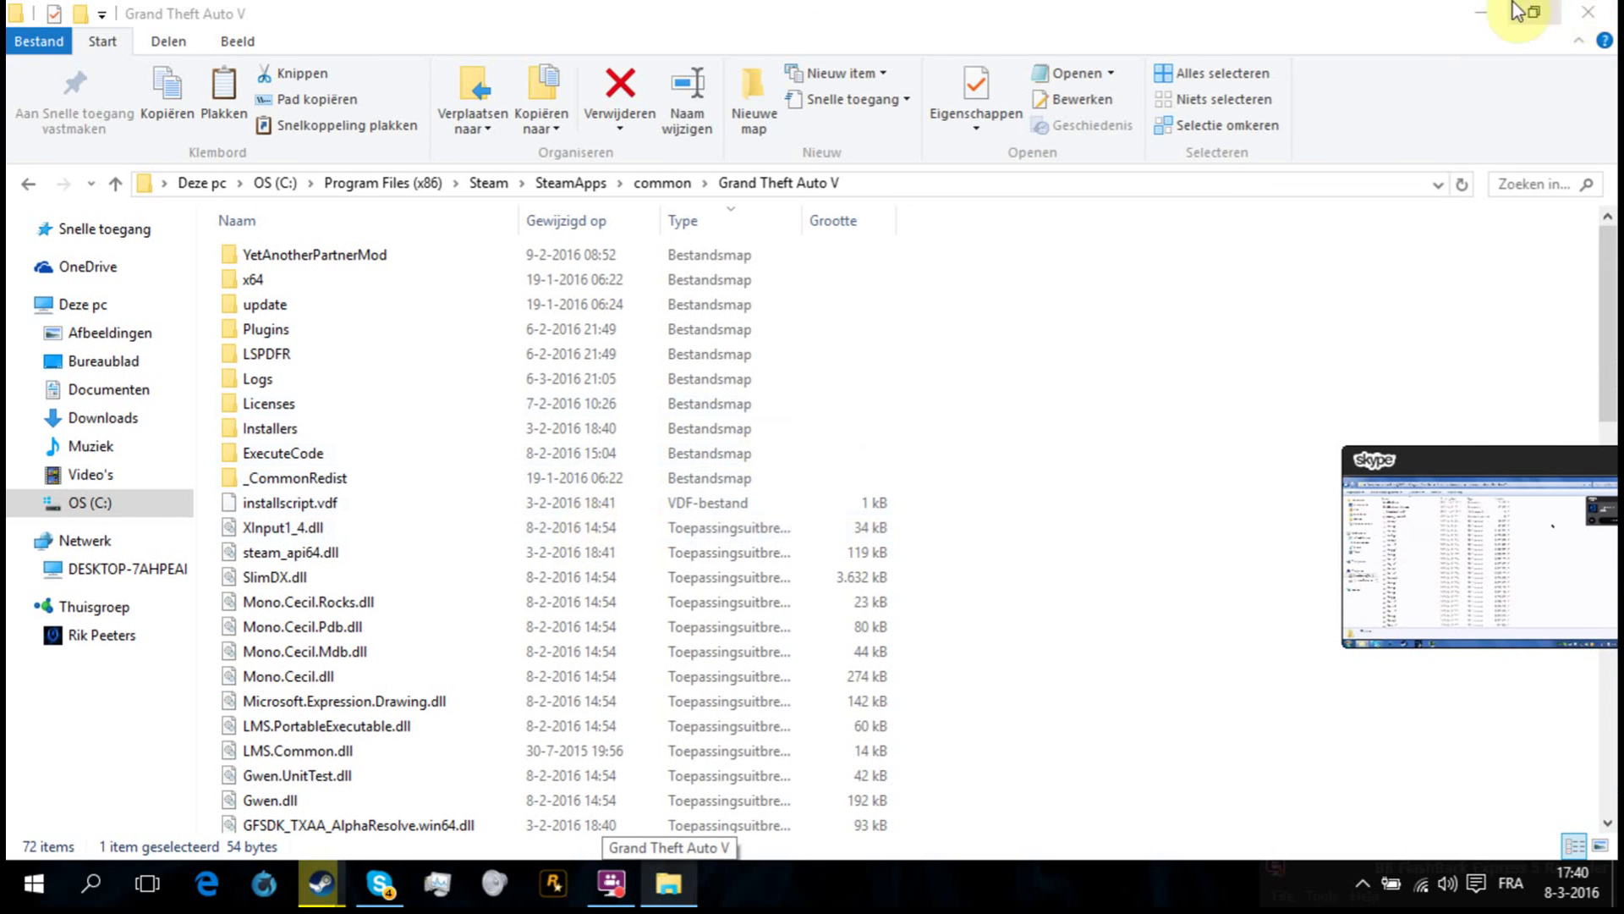
scroll(454, 543, down, 5)
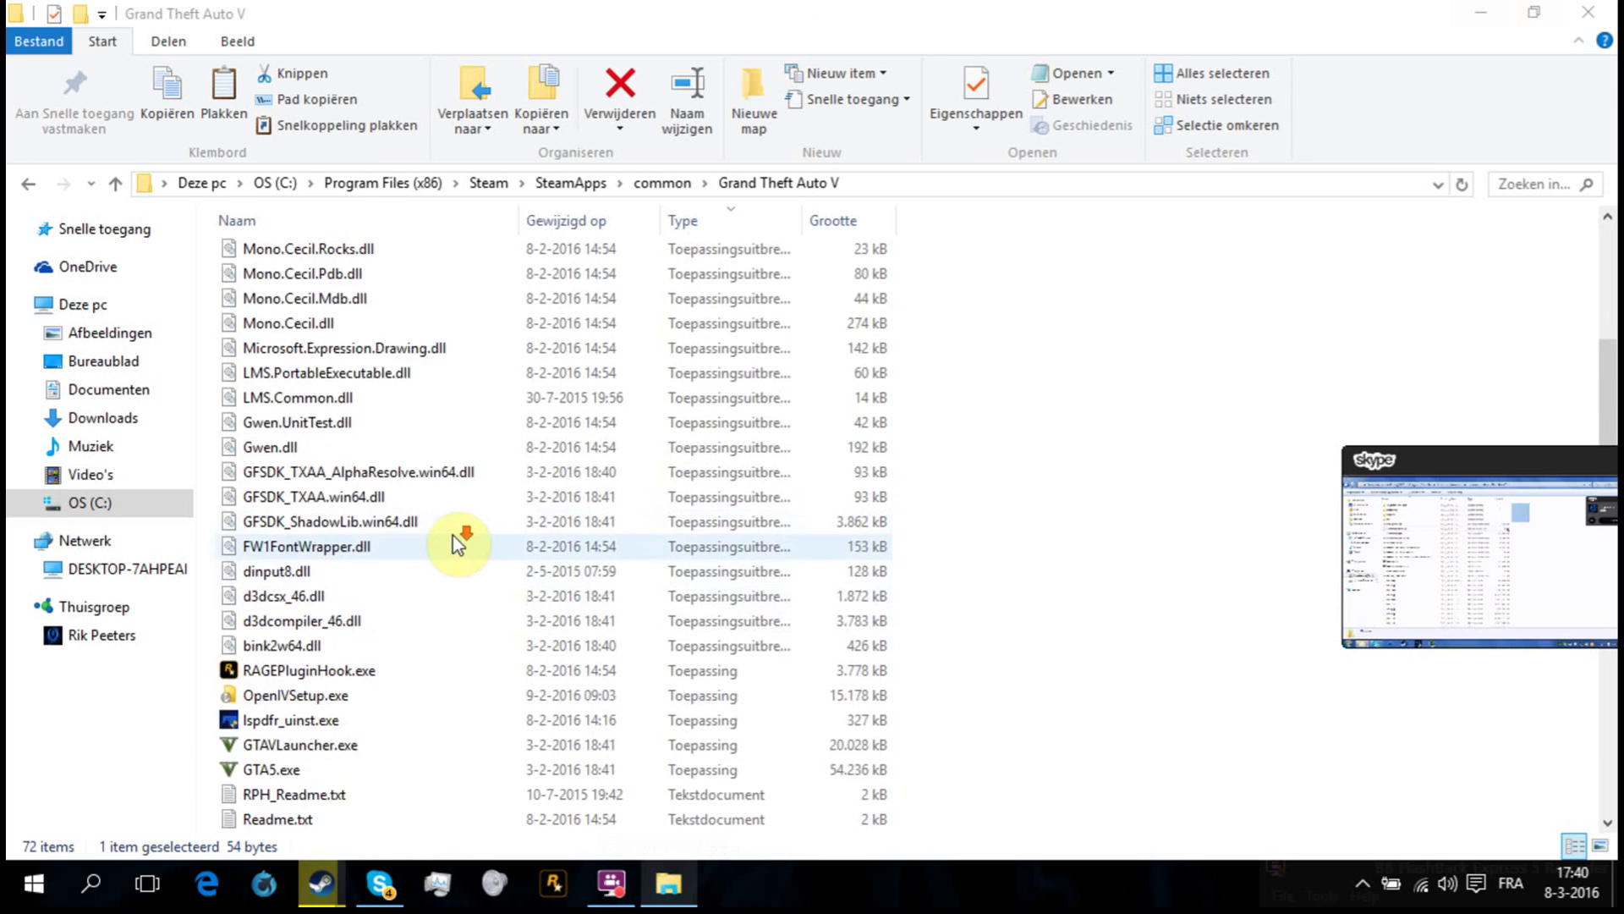
scroll(458, 543, down, 1)
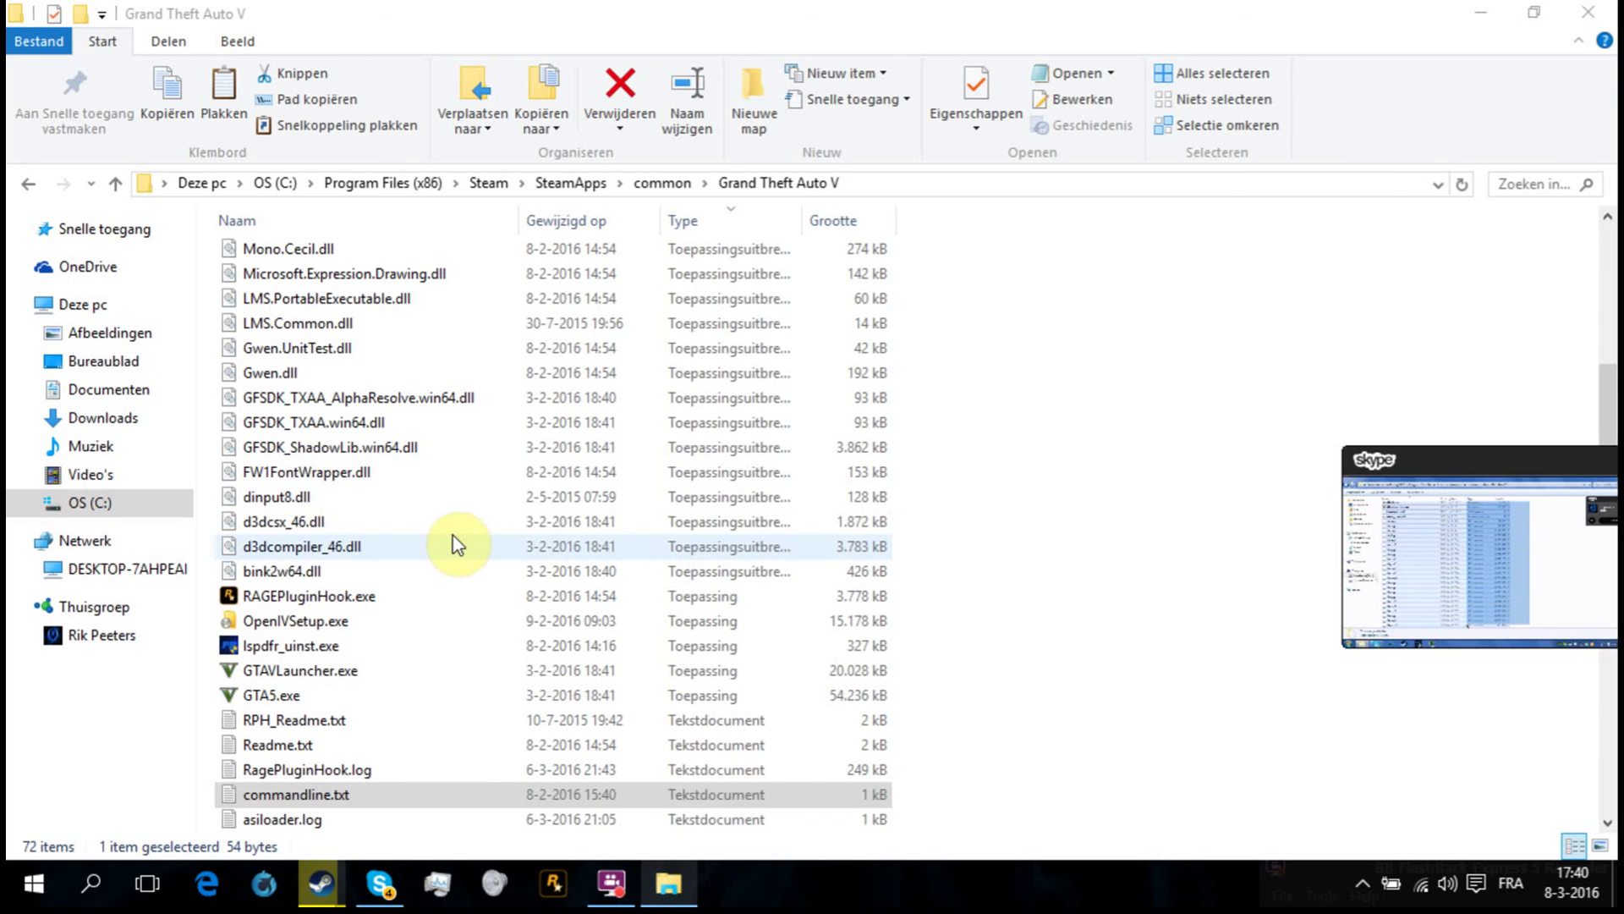
scroll(744, 404, down, 4)
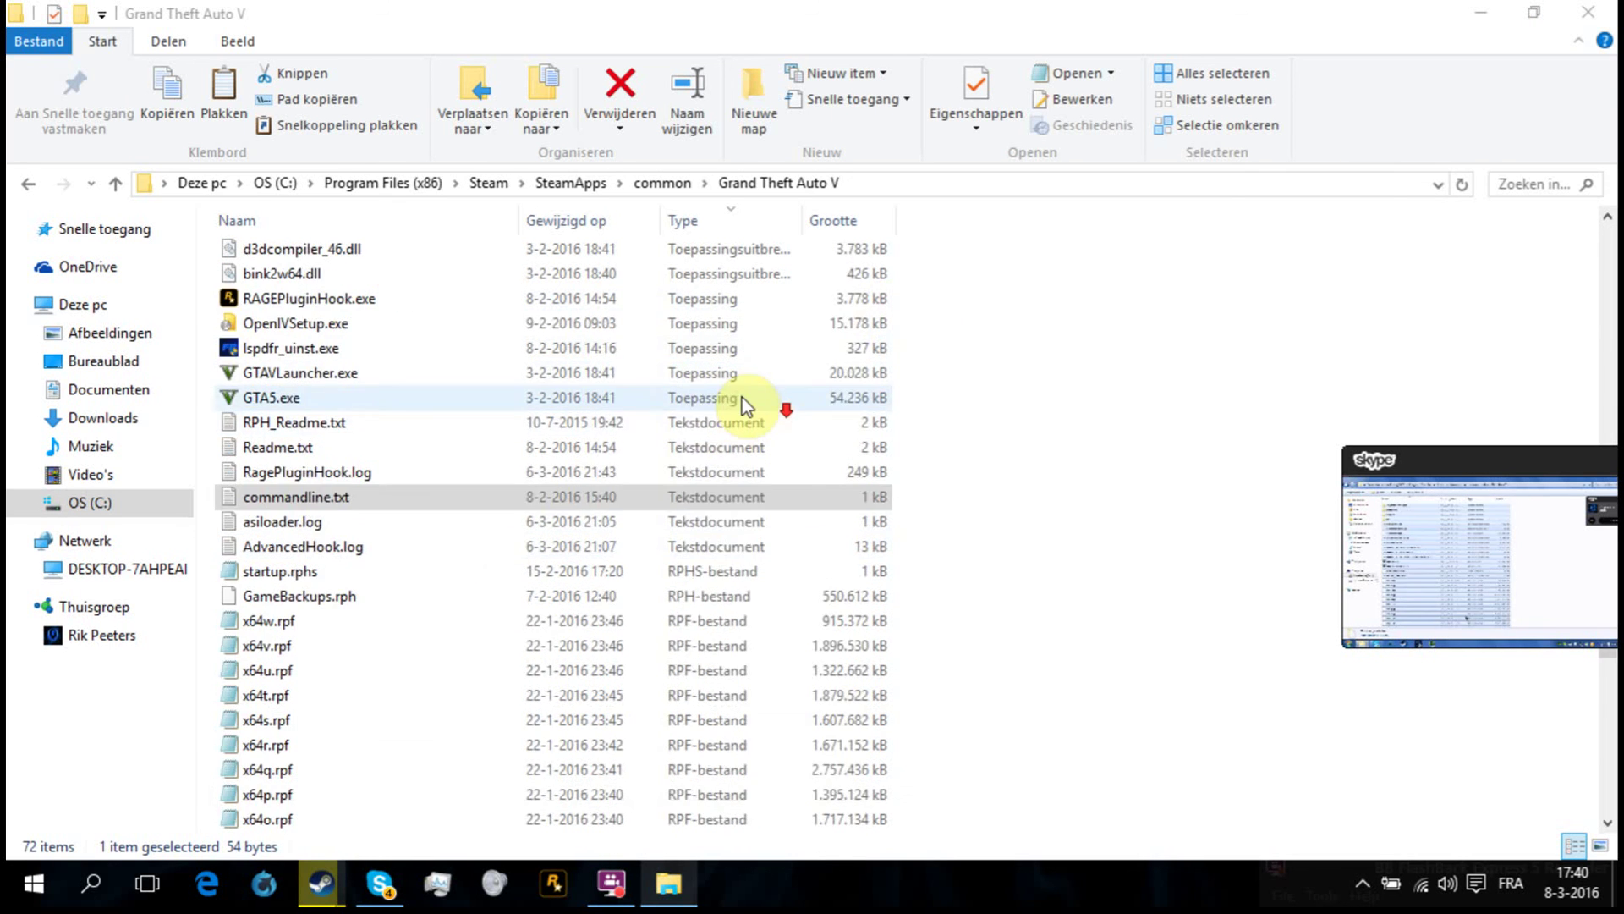
scroll(745, 403, down, 5)
scroll(732, 402, down, 1)
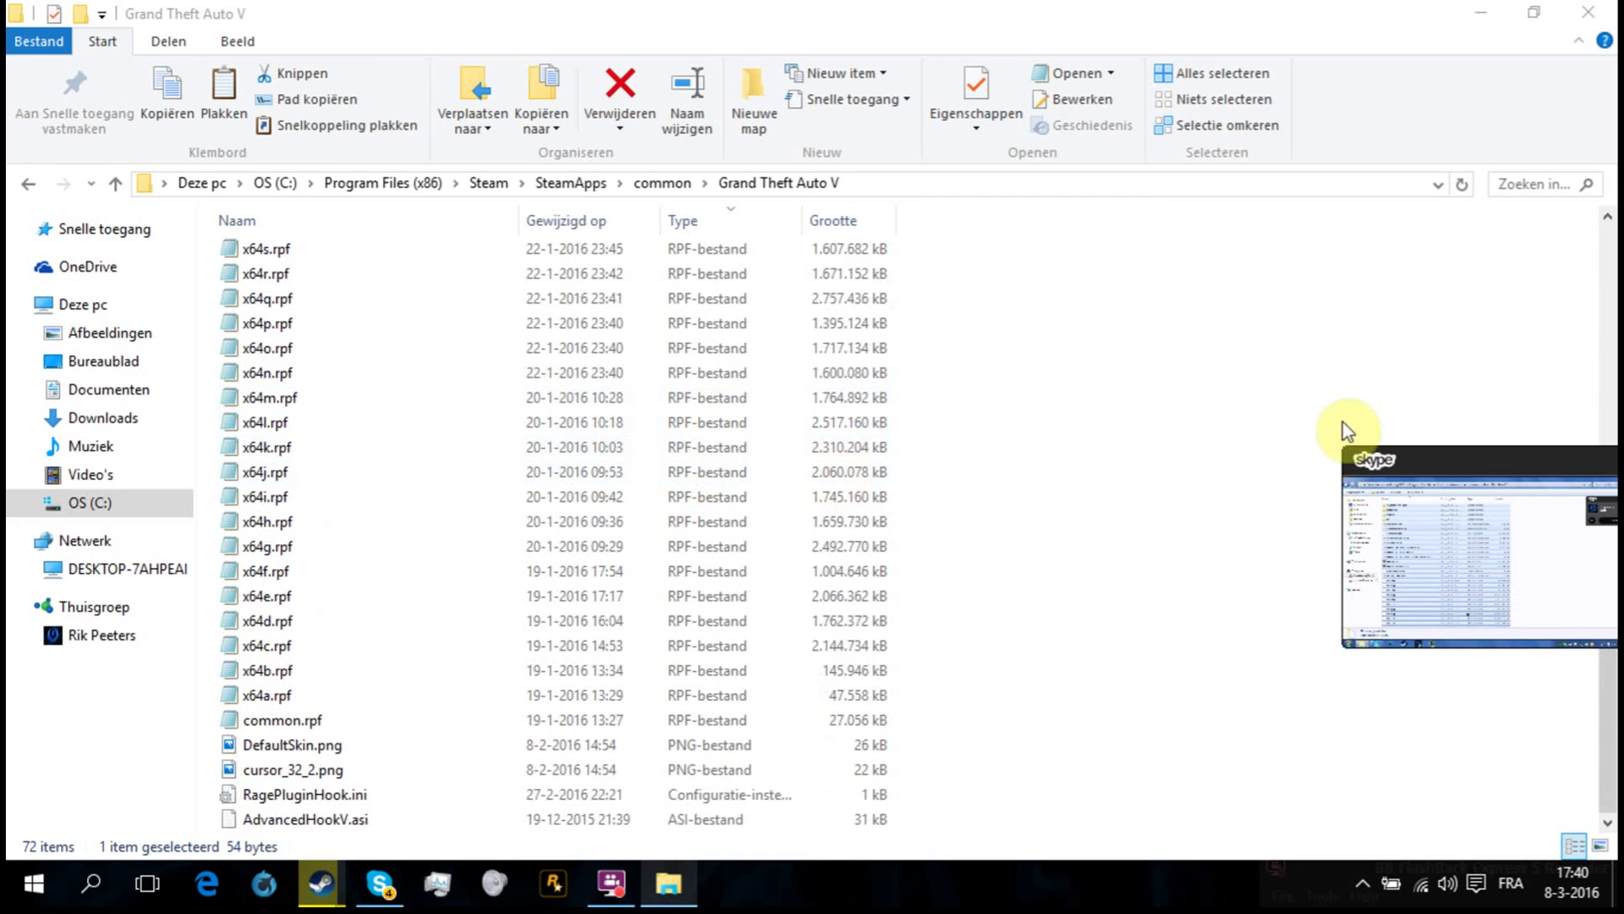